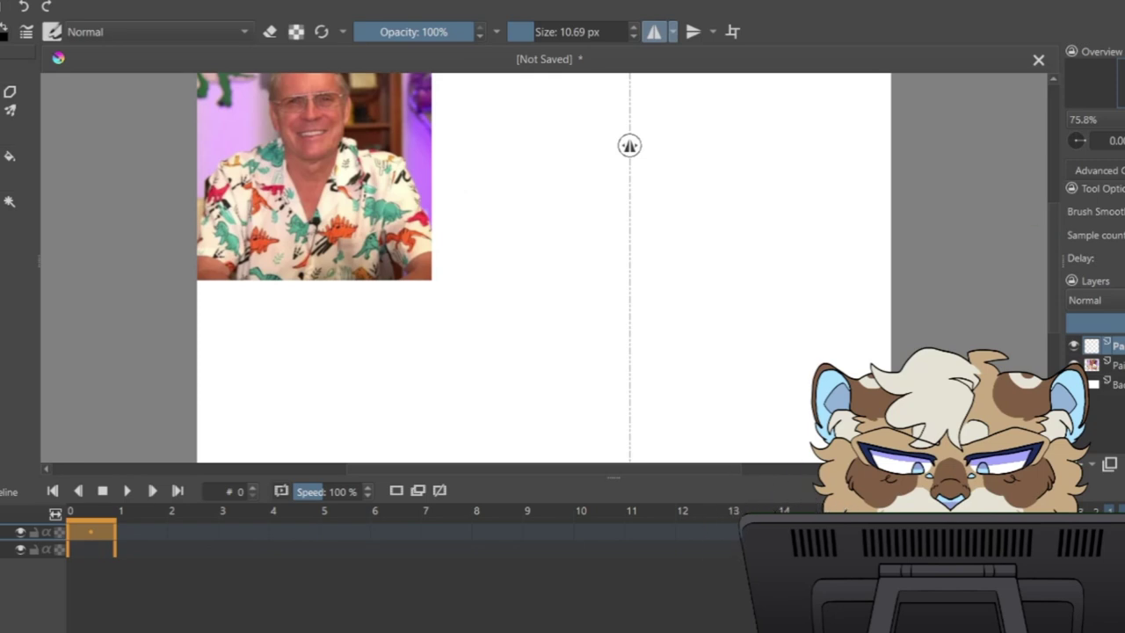
# Step: Draw a mirrored pair of half-lidded eyes with thick upper lids and irises, using a 10.69 px brush
pyautogui.scroll(-2, 1095, 233)
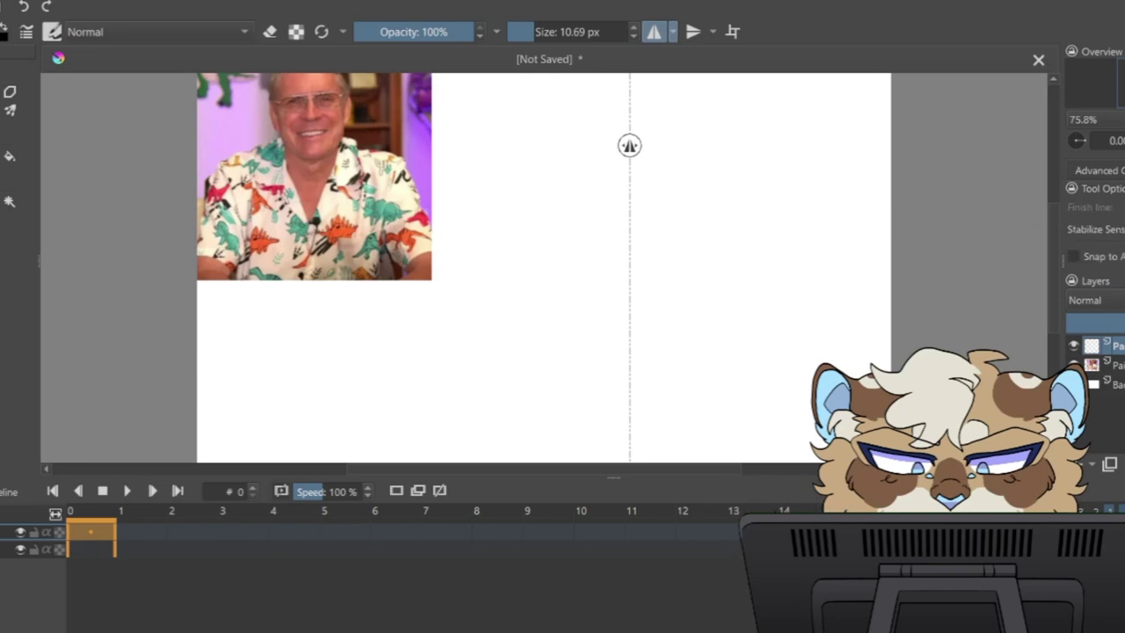
pyautogui.scroll(2, 1094, 233)
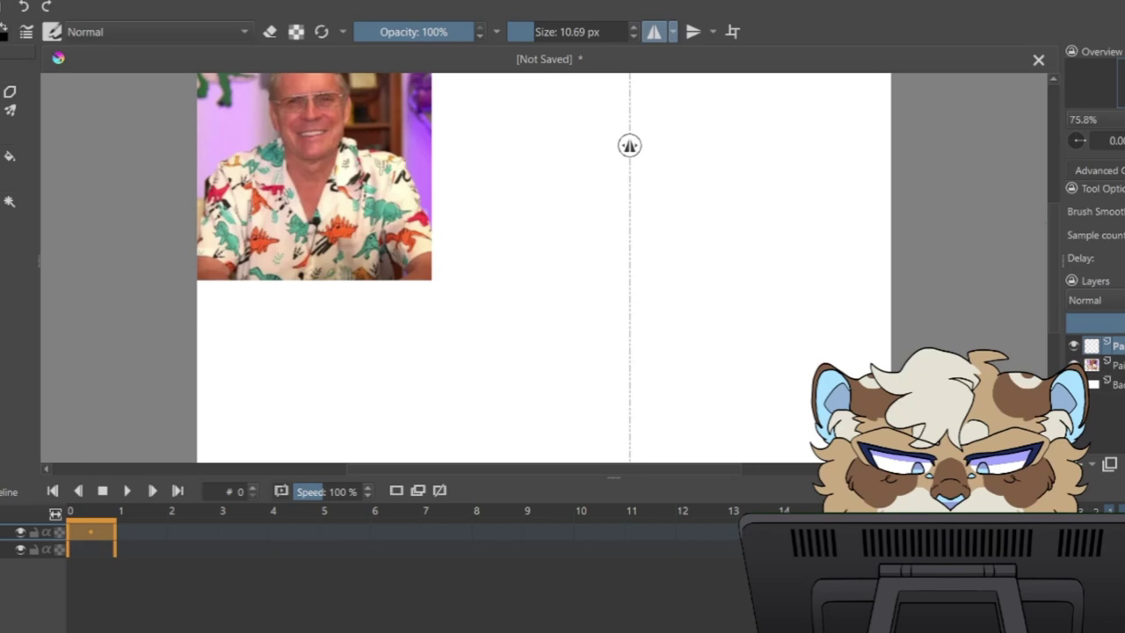
pyautogui.click(1108, 188)
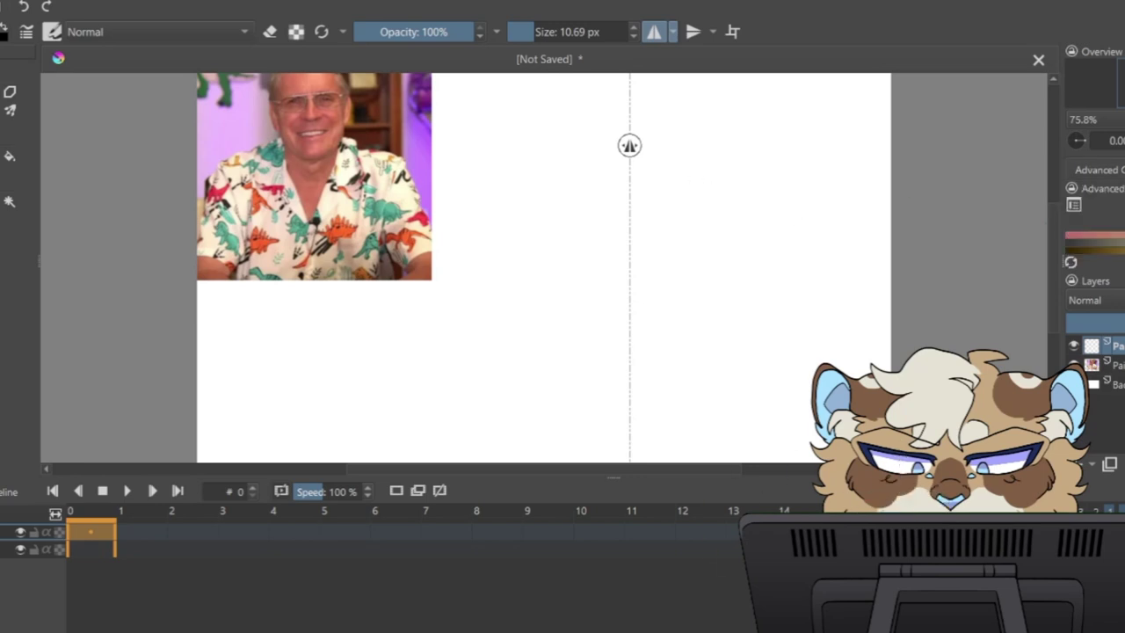
pyautogui.moveTo(661, 208)
pyautogui.mouseDown()
pyautogui.moveTo(775, 208)
pyautogui.moveTo(745, 245)
pyautogui.moveTo(671, 244)
pyautogui.moveTo(662, 217)
pyautogui.moveTo(689, 208)
pyautogui.moveTo(777, 211)
pyautogui.mouseUp()
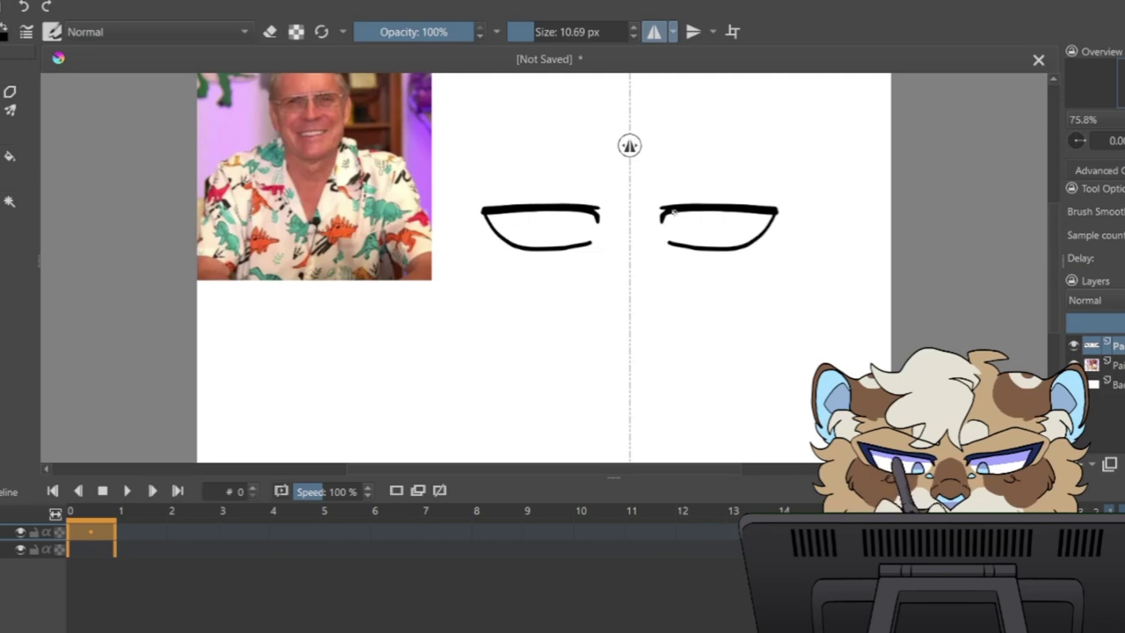
pyautogui.moveTo(673, 214); pyautogui.dragTo(706, 210)
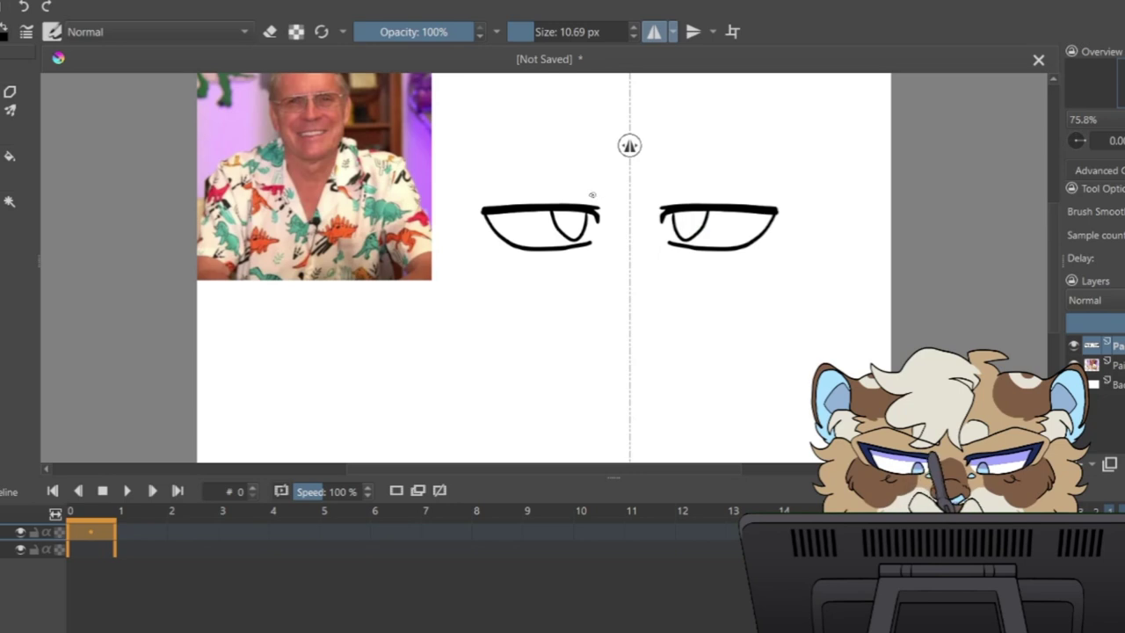
# Step: Draw mirrored brow lines above the eyes and thicken the outer and lower edges of the eye outlines
pyautogui.moveTo(584, 195)
pyautogui.mouseDown()
pyautogui.moveTo(613, 202)
pyautogui.moveTo(538, 175)
pyautogui.moveTo(446, 189)
pyautogui.moveTo(476, 238)
pyautogui.moveTo(496, 222)
pyautogui.moveTo(484, 209)
pyautogui.moveTo(529, 250)
pyautogui.mouseUp()
pyautogui.hotkey('ctrl', 'z')
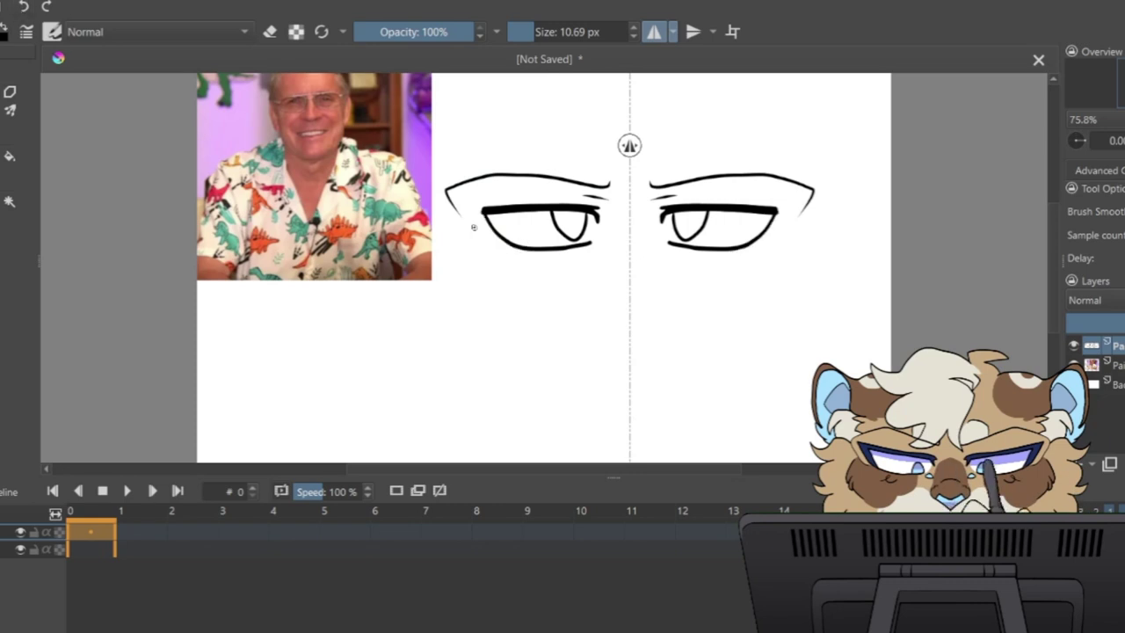
pyautogui.moveTo(482, 209); pyautogui.dragTo(515, 244)
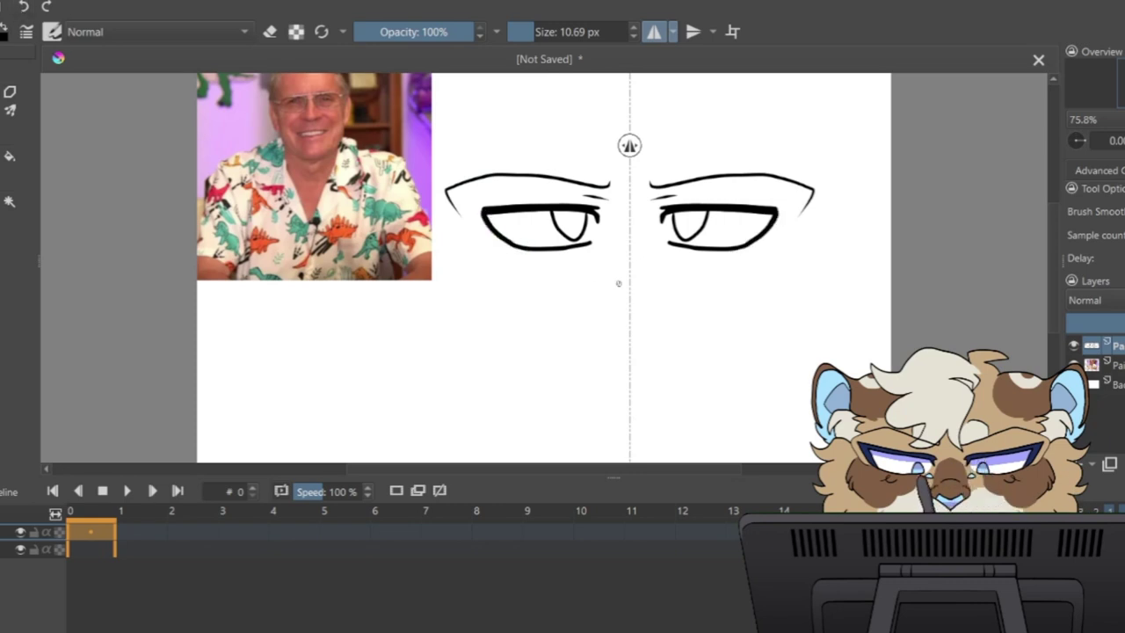
# Step: Draw a symmetrical triangular cat nose below the eyes with a short vertical line running down from its tip
pyautogui.moveTo(595, 292); pyautogui.dragTo(630, 324)
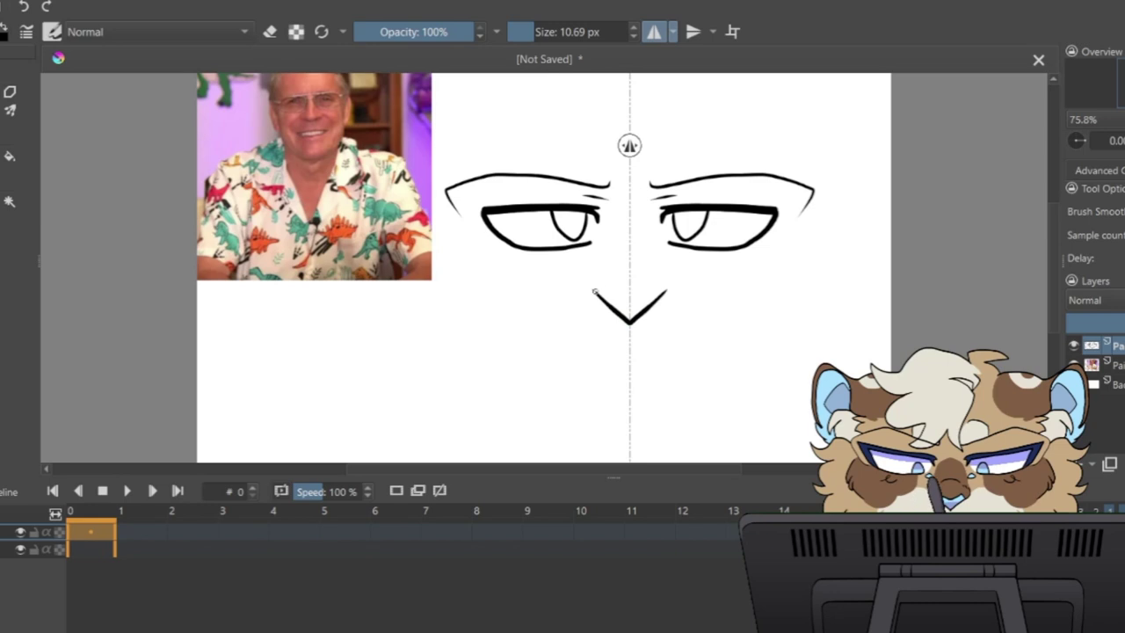
pyautogui.moveTo(596, 287); pyautogui.dragTo(622, 289)
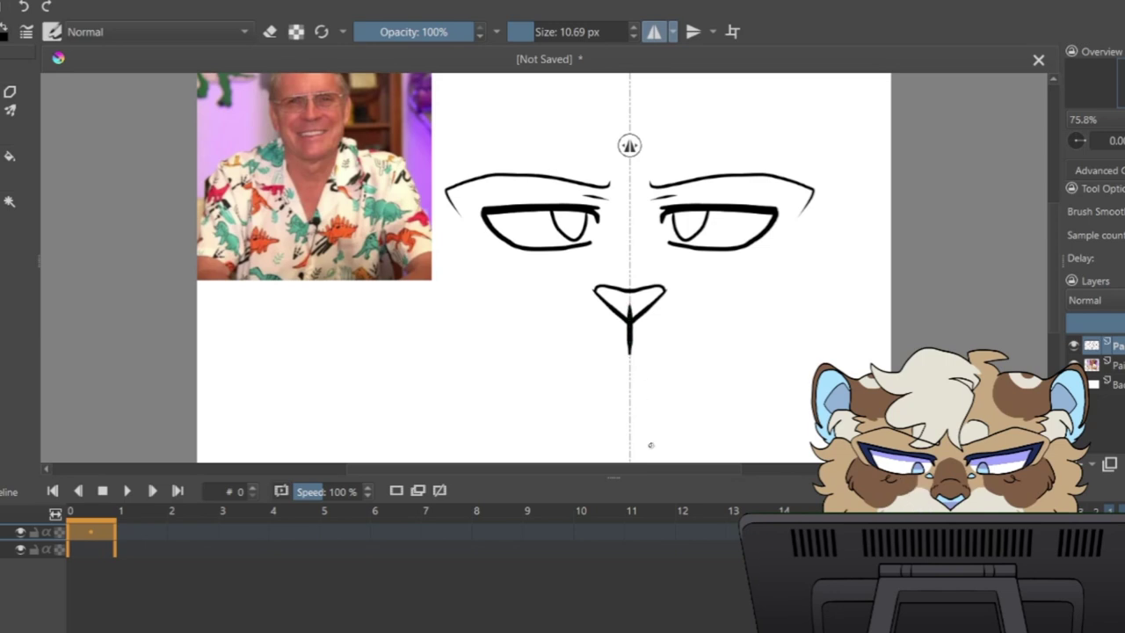
pyautogui.press('e')
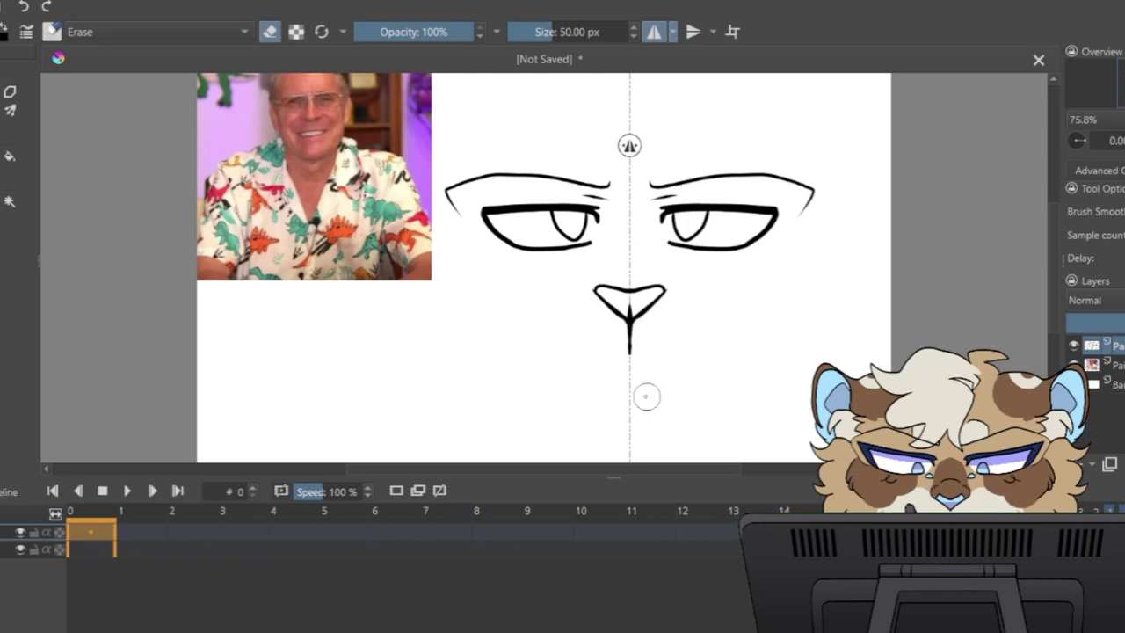
pyautogui.press('e')
# Step: Draw a small open mouth with two fangs under the nose, erasing the excess line inside it
pyautogui.moveTo(629, 350)
pyautogui.mouseDown()
pyautogui.moveTo(564, 396)
pyautogui.moveTo(568, 406)
pyautogui.moveTo(627, 401)
pyautogui.mouseUp()
pyautogui.click(20, 10)
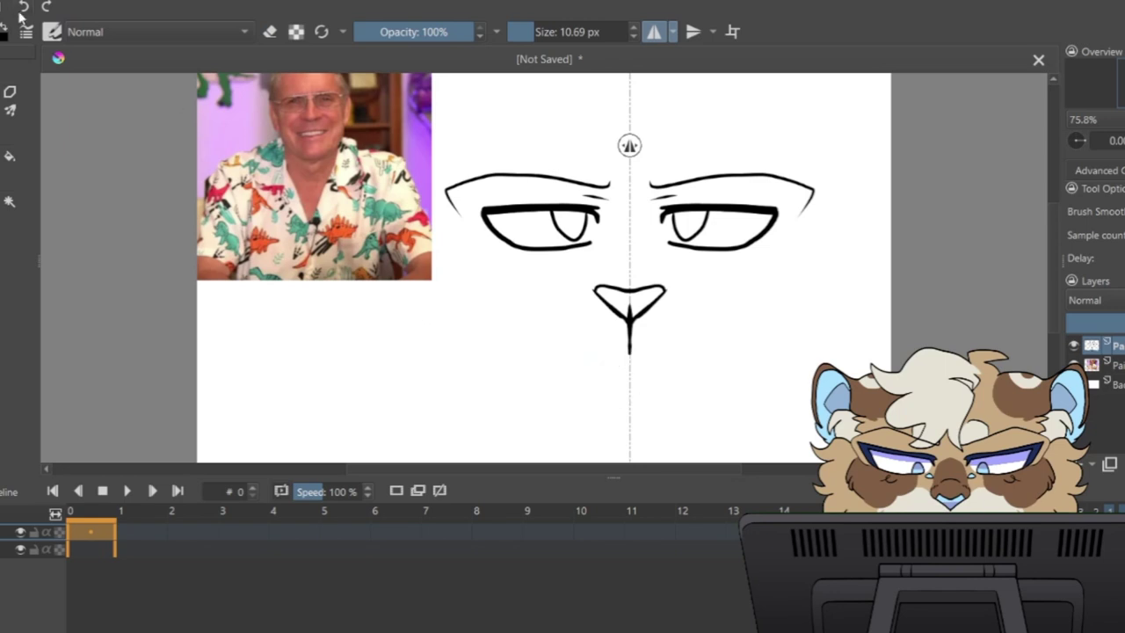
pyautogui.moveTo(622, 345)
pyautogui.mouseDown()
pyautogui.moveTo(598, 364)
pyautogui.moveTo(603, 381)
pyautogui.moveTo(635, 377)
pyautogui.mouseUp()
pyautogui.press('e')
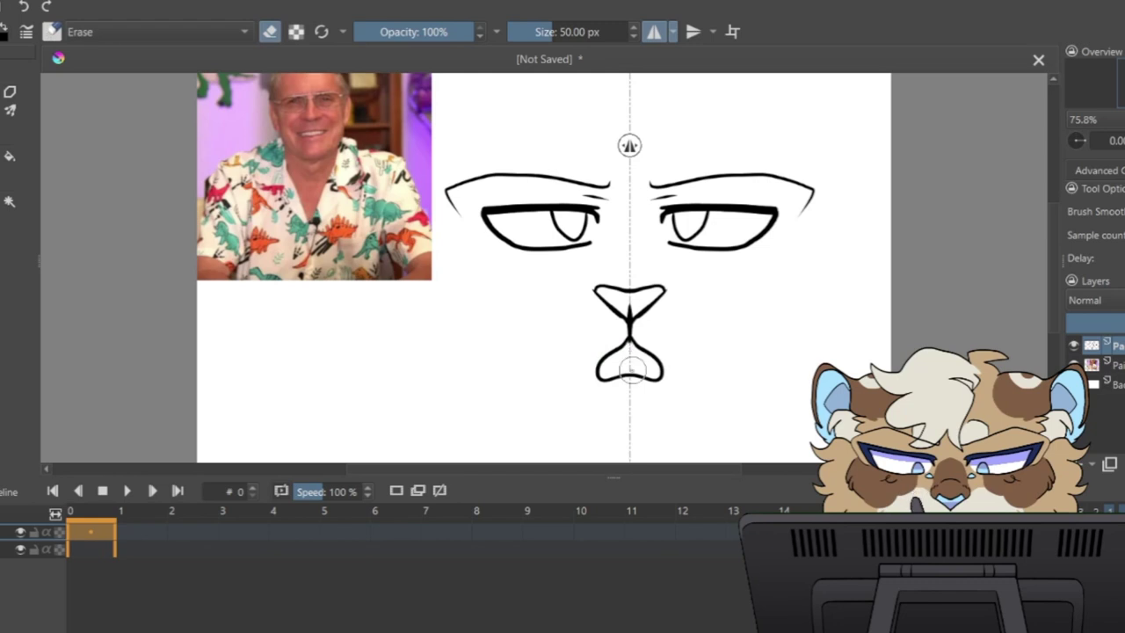
pyautogui.press('e')
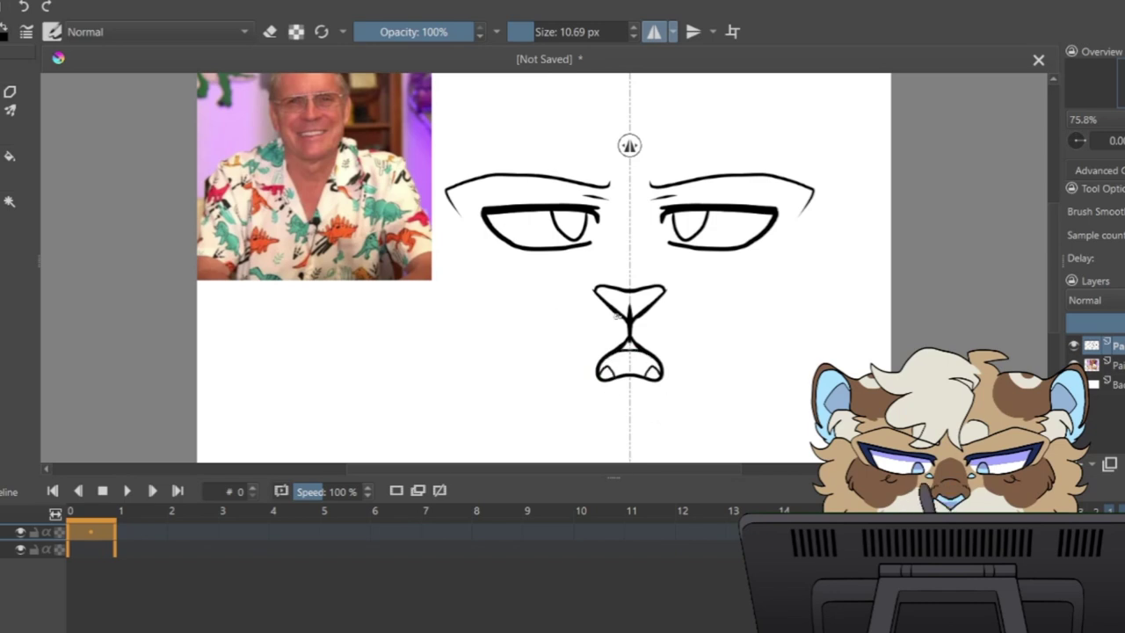
# Step: Draw mirrored blush lines under the eyes and outline the furry cheeks and chin, including inner cheek tufts
pyautogui.moveTo(510, 268)
pyautogui.mouseDown()
pyautogui.moveTo(509, 296)
pyautogui.moveTo(538, 300)
pyautogui.mouseUp()
pyautogui.moveTo(552, 272); pyautogui.dragTo(552, 302)
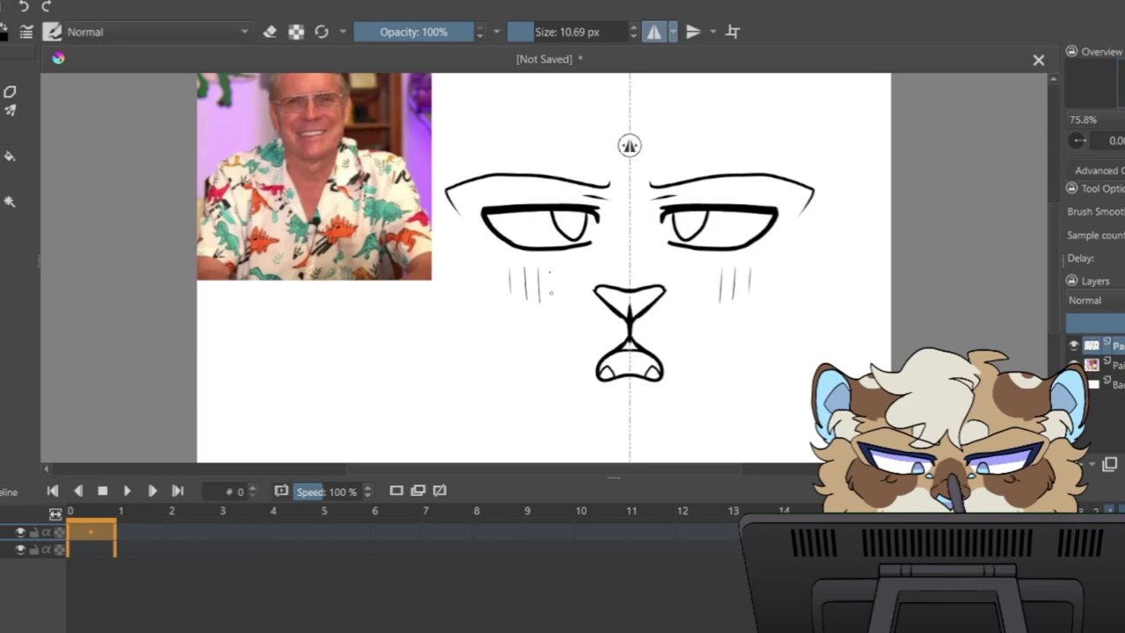
pyautogui.moveTo(456, 225)
pyautogui.mouseDown()
pyautogui.moveTo(413, 332)
pyautogui.moveTo(425, 322)
pyautogui.moveTo(401, 400)
pyautogui.mouseUp()
pyautogui.moveTo(400, 400)
pyautogui.mouseDown()
pyautogui.moveTo(435, 377)
pyautogui.moveTo(455, 445)
pyautogui.moveTo(502, 459)
pyautogui.moveTo(515, 427)
pyautogui.mouseUp()
pyautogui.moveTo(589, 399)
pyautogui.mouseDown()
pyautogui.moveTo(629, 415)
pyautogui.moveTo(574, 426)
pyautogui.moveTo(552, 452)
pyautogui.moveTo(533, 406)
pyautogui.moveTo(529, 438)
pyautogui.moveTo(509, 447)
pyautogui.moveTo(525, 418)
pyautogui.mouseUp()
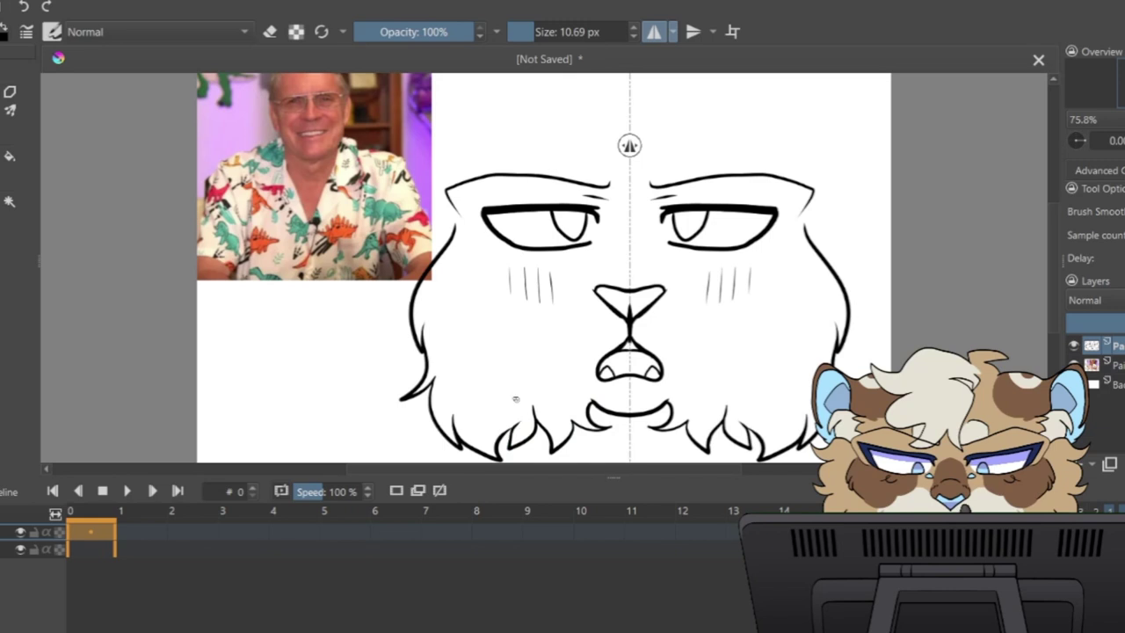
pyautogui.moveTo(458, 293)
pyautogui.mouseDown()
pyautogui.moveTo(464, 333)
pyautogui.moveTo(464, 314)
pyautogui.moveTo(492, 347)
pyautogui.mouseUp()
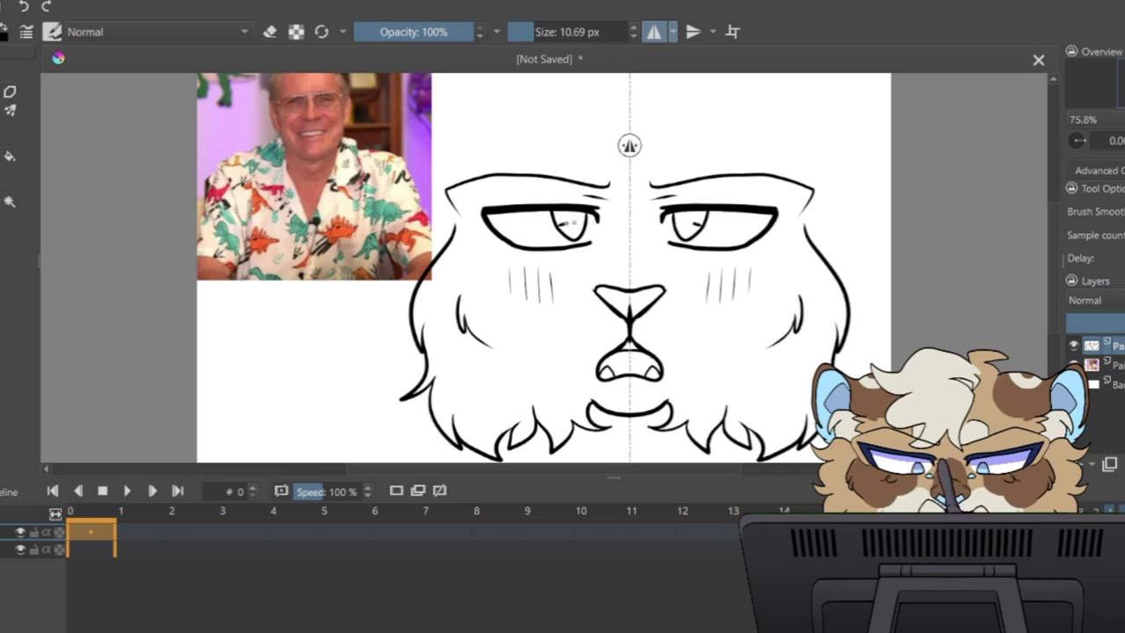
# Step: Fill the upper part of both irises with black as pupils
pyautogui.click(10, 157)
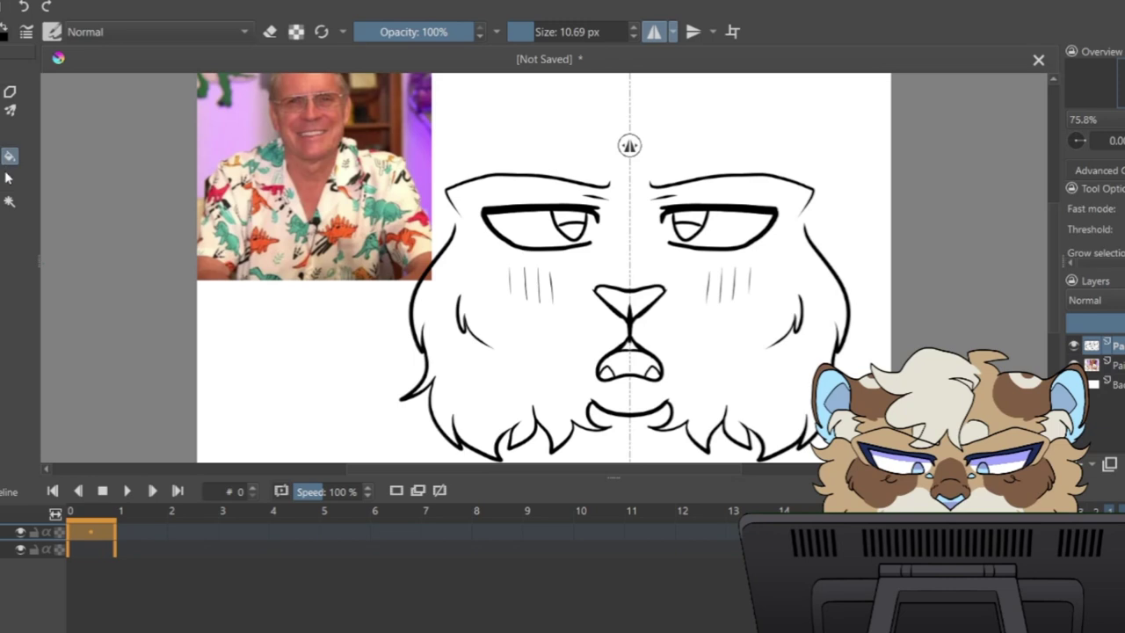
pyautogui.click(579, 219)
pyautogui.click(693, 217)
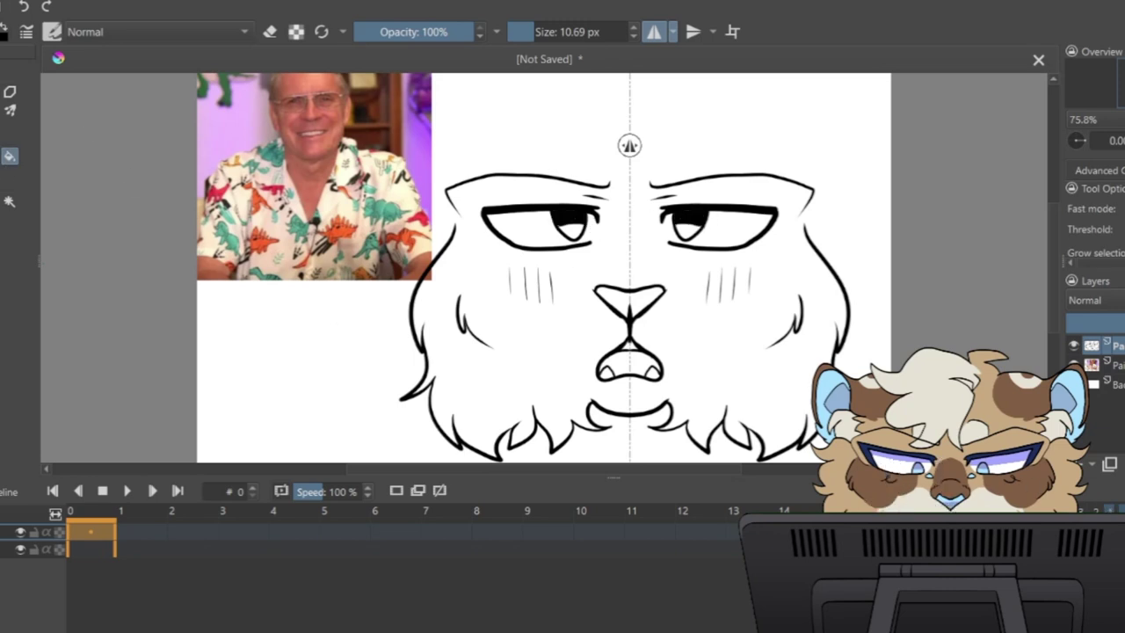
# Step: Clean up the outer edges of the face and draw mirrored drooping ears with inner fur tufts beside the head
pyautogui.press('b')
pyautogui.press('e')
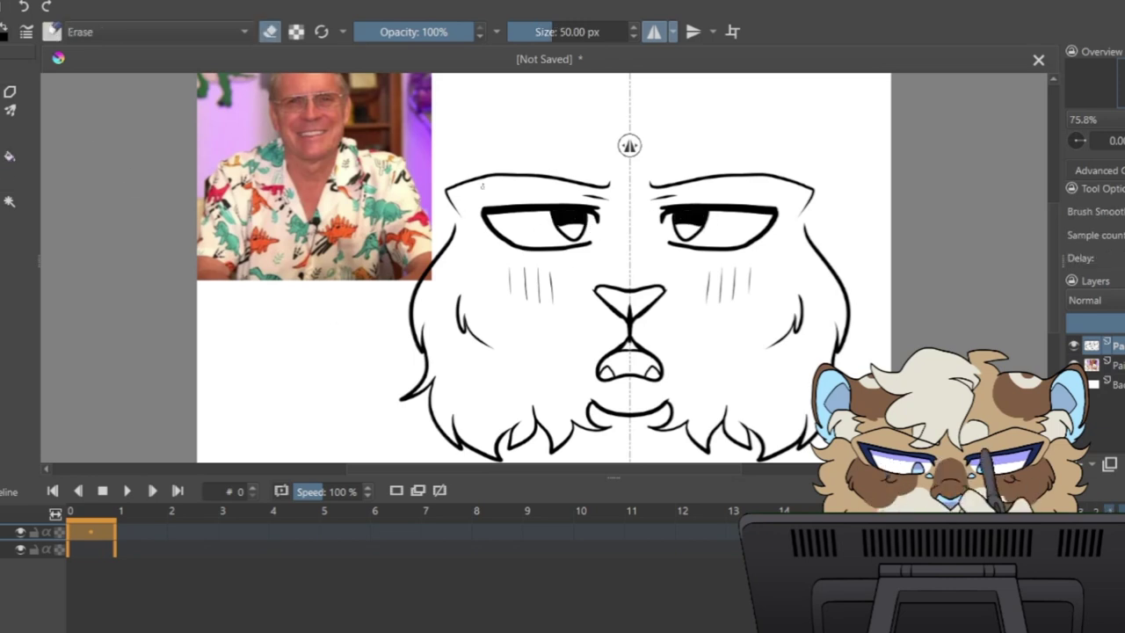
pyautogui.moveTo(447, 183)
pyautogui.mouseDown()
pyautogui.moveTo(473, 221)
pyautogui.moveTo(471, 168)
pyautogui.moveTo(421, 176)
pyautogui.moveTo(374, 210)
pyautogui.moveTo(312, 230)
pyautogui.moveTo(351, 306)
pyautogui.moveTo(421, 348)
pyautogui.mouseUp()
pyautogui.press('e')
pyautogui.moveTo(315, 232)
pyautogui.mouseDown()
pyautogui.moveTo(434, 242)
pyautogui.moveTo(427, 274)
pyautogui.mouseUp()
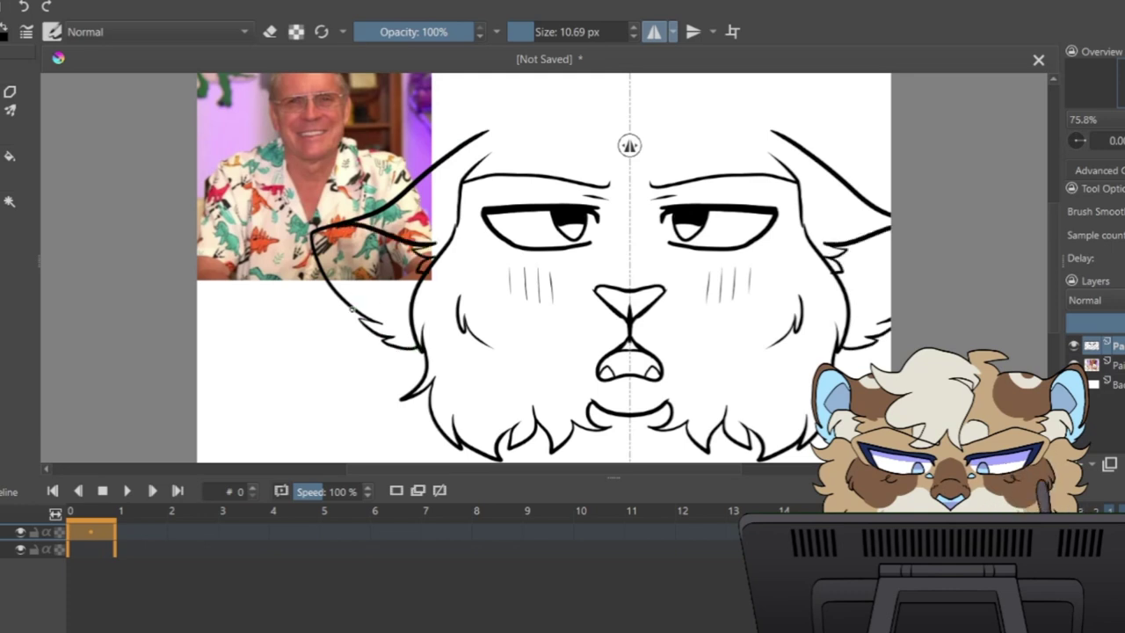
pyautogui.moveTo(360, 311); pyautogui.dragTo(411, 309)
pyautogui.moveTo(387, 240)
pyautogui.mouseDown()
pyautogui.moveTo(358, 266)
pyautogui.moveTo(391, 266)
pyautogui.moveTo(395, 288)
pyautogui.mouseUp()
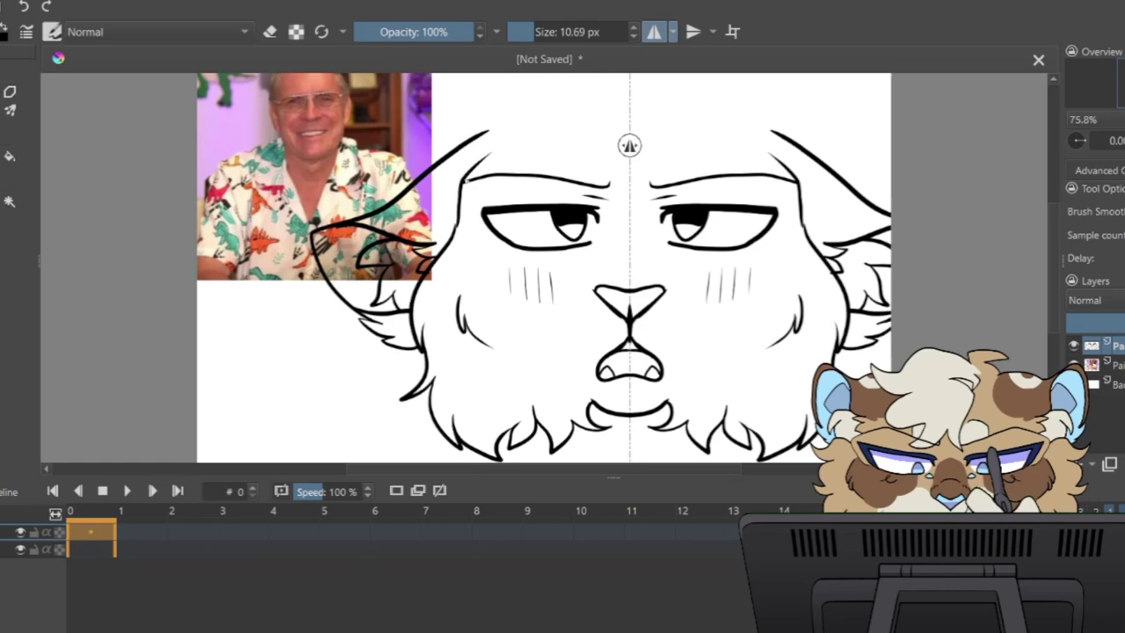
pyautogui.moveTo(466, 185); pyautogui.dragTo(462, 227)
# Step: Draw mirrored neck and shoulder lines below the furry chin
pyautogui.moveTo(492, 264)
pyautogui.mouseDown()
pyautogui.moveTo(477, 230)
pyautogui.moveTo(469, 262)
pyautogui.moveTo(464, 224)
pyautogui.mouseUp()
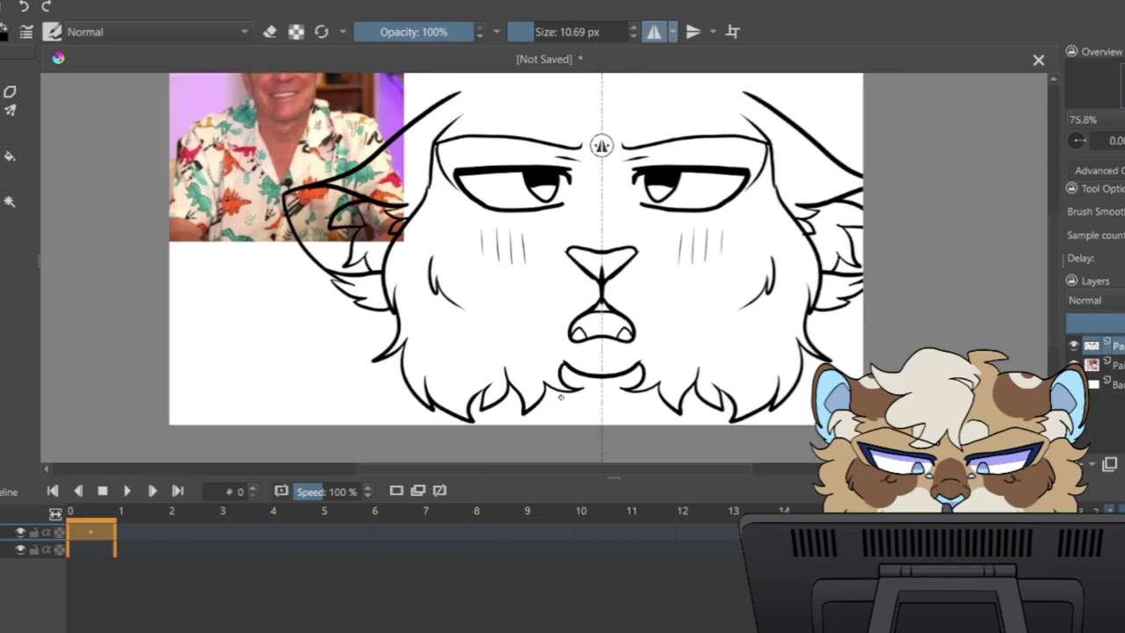
pyautogui.moveTo(559, 388)
pyautogui.mouseDown()
pyautogui.moveTo(593, 454)
pyautogui.moveTo(479, 423)
pyautogui.mouseUp()
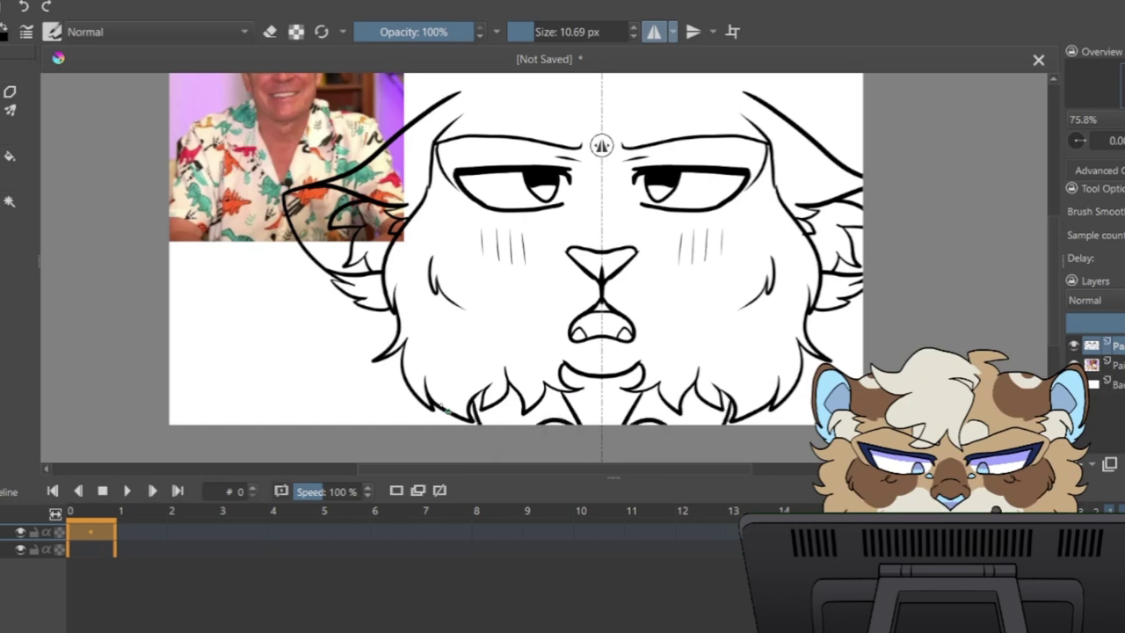
pyautogui.moveTo(409, 385); pyautogui.dragTo(302, 432)
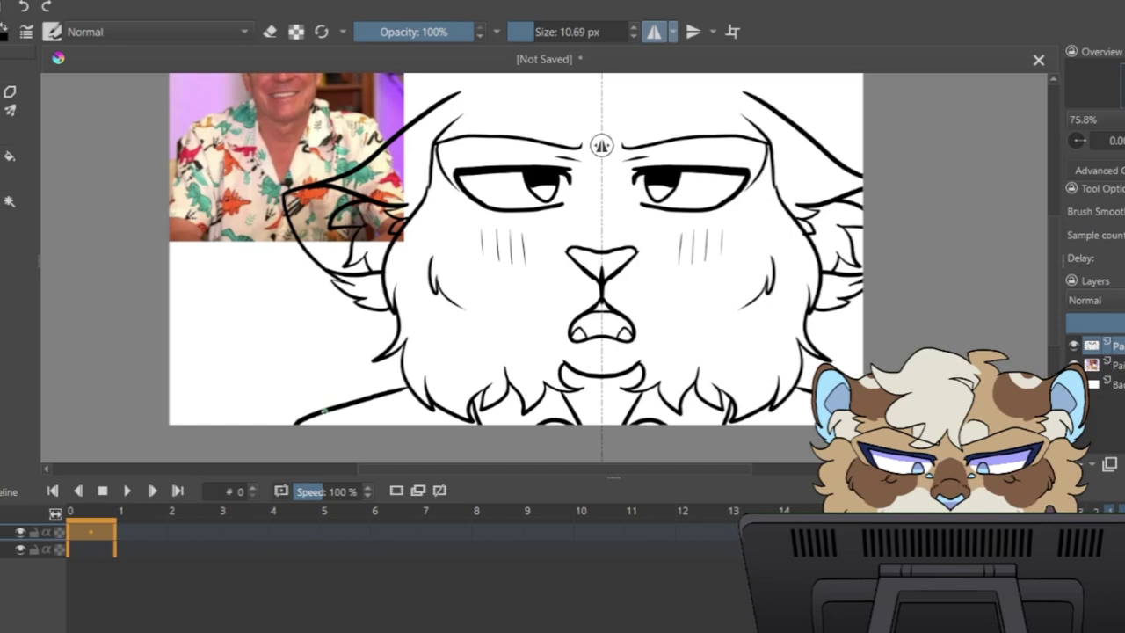
# Step: Add a new paint layer and draw symmetrical thick-browed glasses with a nose bridge and side hinges over the eyes
pyautogui.scroll(2, 512, 413)
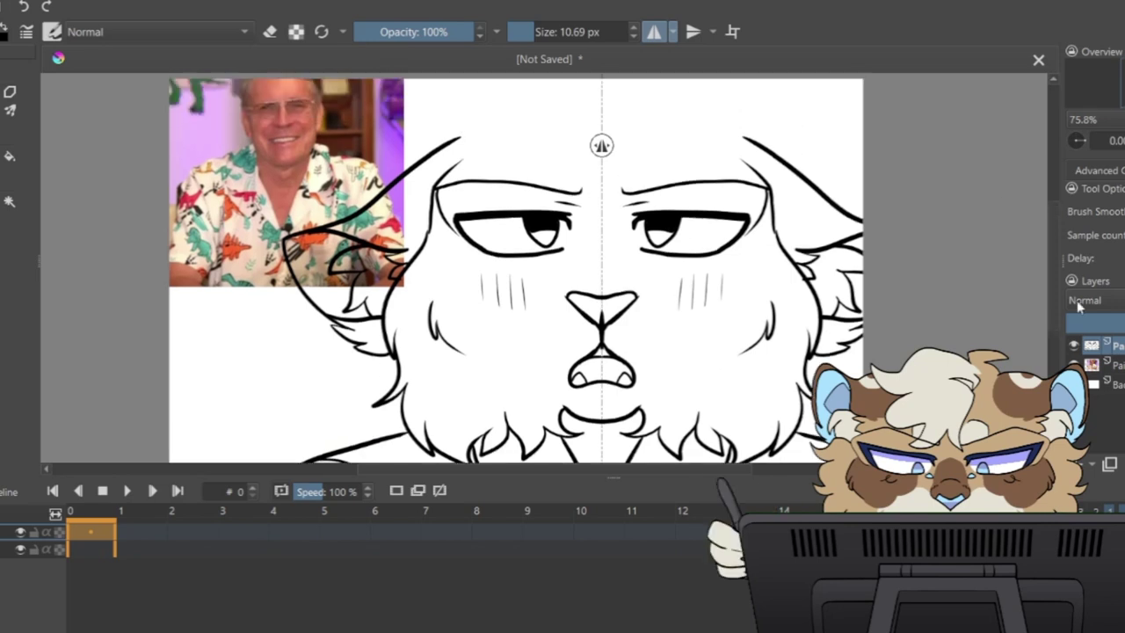
pyautogui.click(1075, 464)
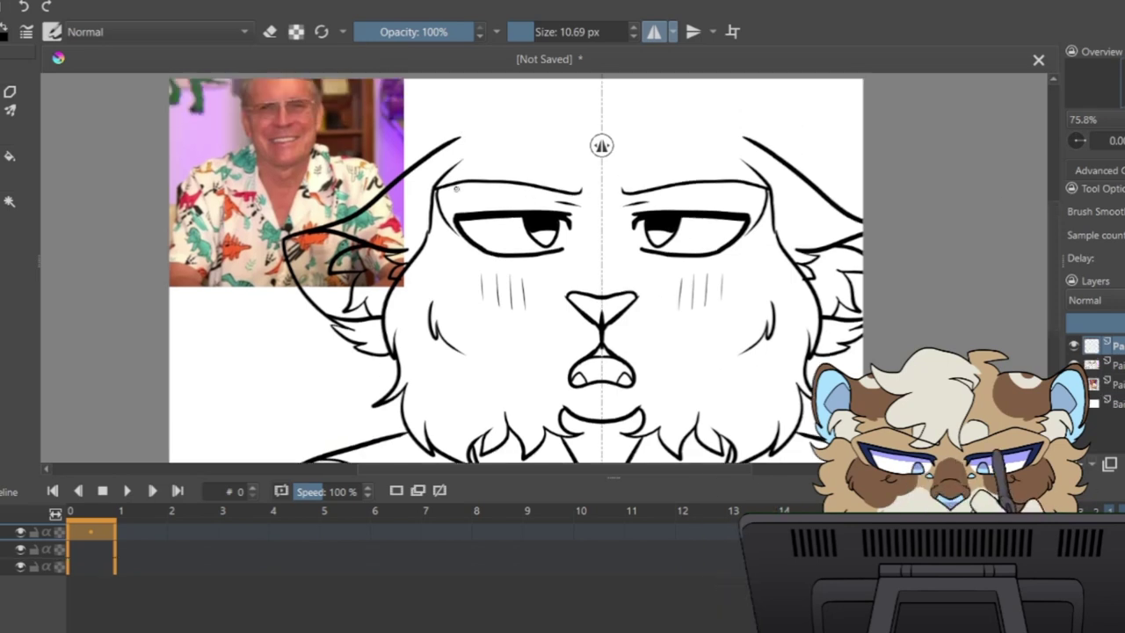
pyautogui.moveTo(457, 187)
pyautogui.mouseDown()
pyautogui.moveTo(603, 189)
pyautogui.moveTo(452, 194)
pyautogui.moveTo(442, 204)
pyautogui.moveTo(483, 290)
pyautogui.moveTo(562, 280)
pyautogui.moveTo(578, 233)
pyautogui.moveTo(576, 195)
pyautogui.moveTo(558, 192)
pyautogui.moveTo(578, 223)
pyautogui.moveTo(579, 196)
pyautogui.mouseUp()
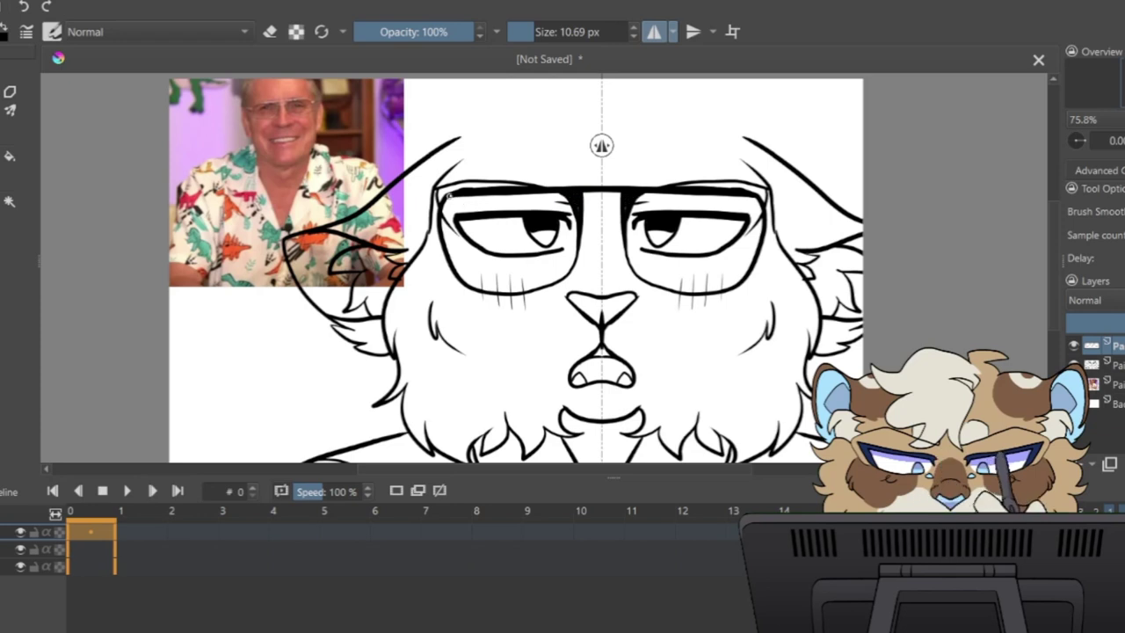
pyautogui.moveTo(456, 190); pyautogui.dragTo(440, 213)
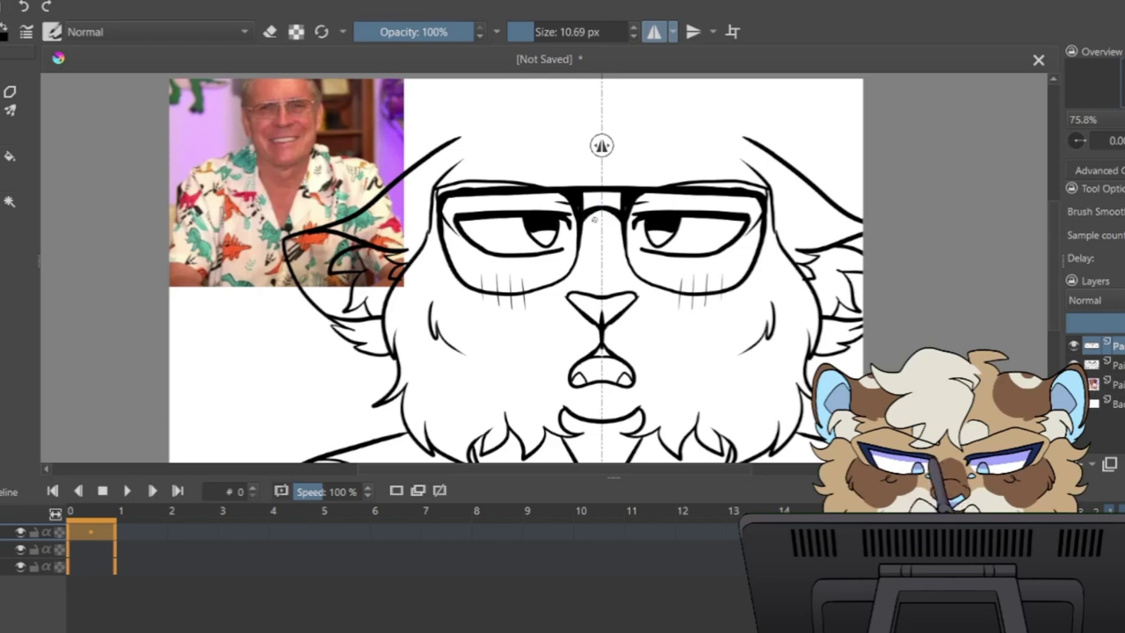
pyautogui.moveTo(462, 189)
pyautogui.mouseDown()
pyautogui.moveTo(426, 193)
pyautogui.moveTo(428, 216)
pyautogui.moveTo(434, 204)
pyautogui.mouseUp()
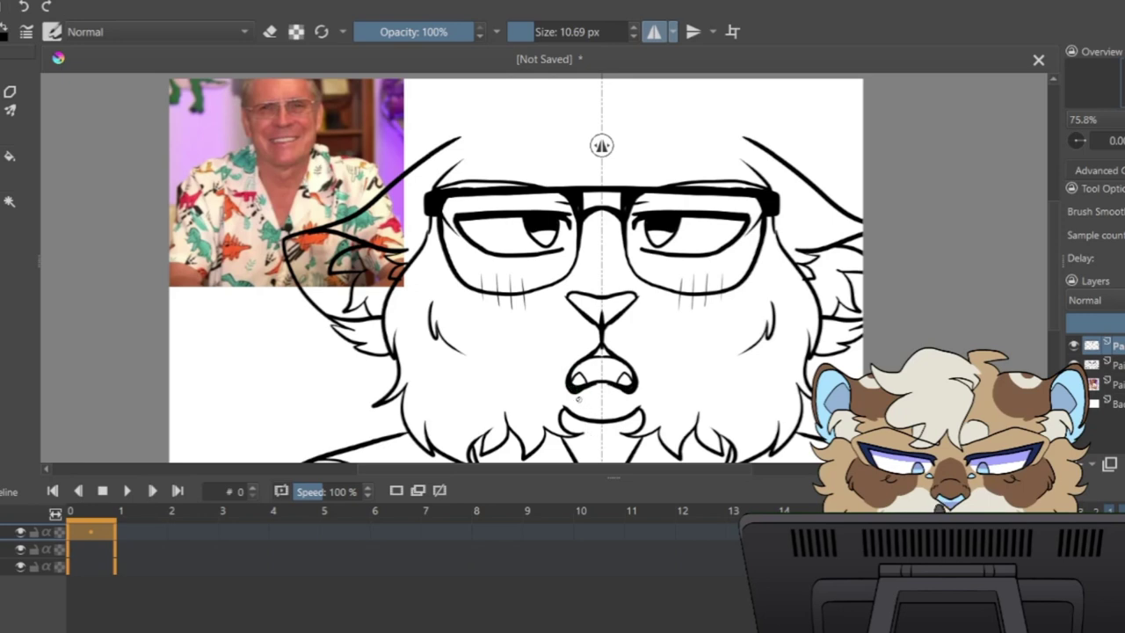
# Step: Turn off mirroring and, on the face line art layer, draw asymmetrical hair tufts, two cheek drops and a pointed chin tuft
pyautogui.click(653, 33)
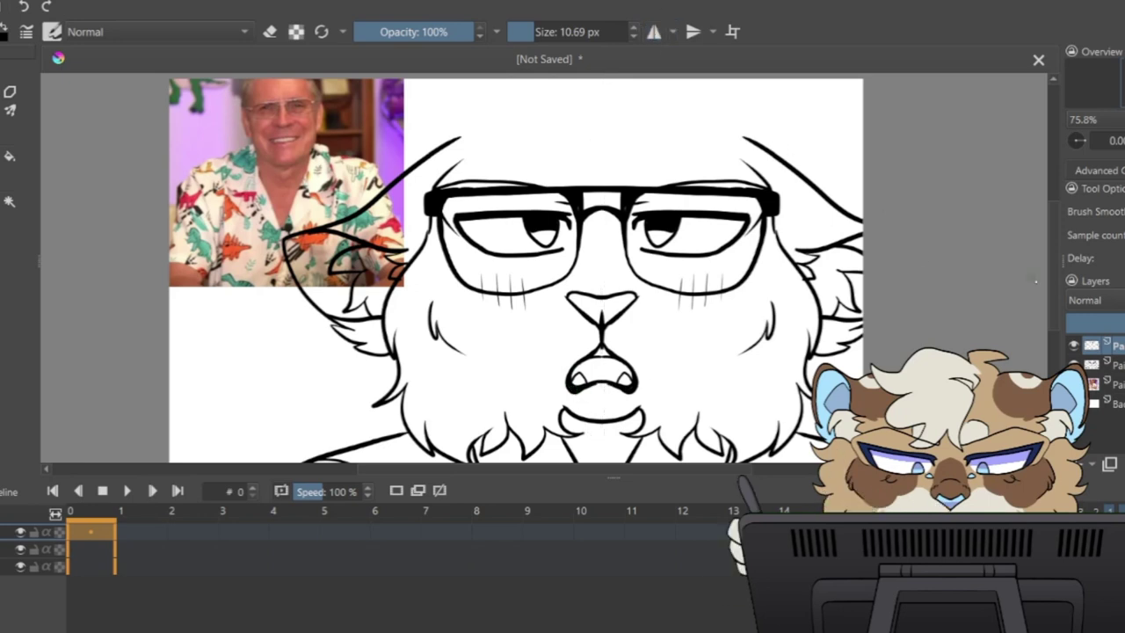
pyautogui.click(1118, 360)
pyautogui.moveTo(697, 120); pyautogui.dragTo(668, 79)
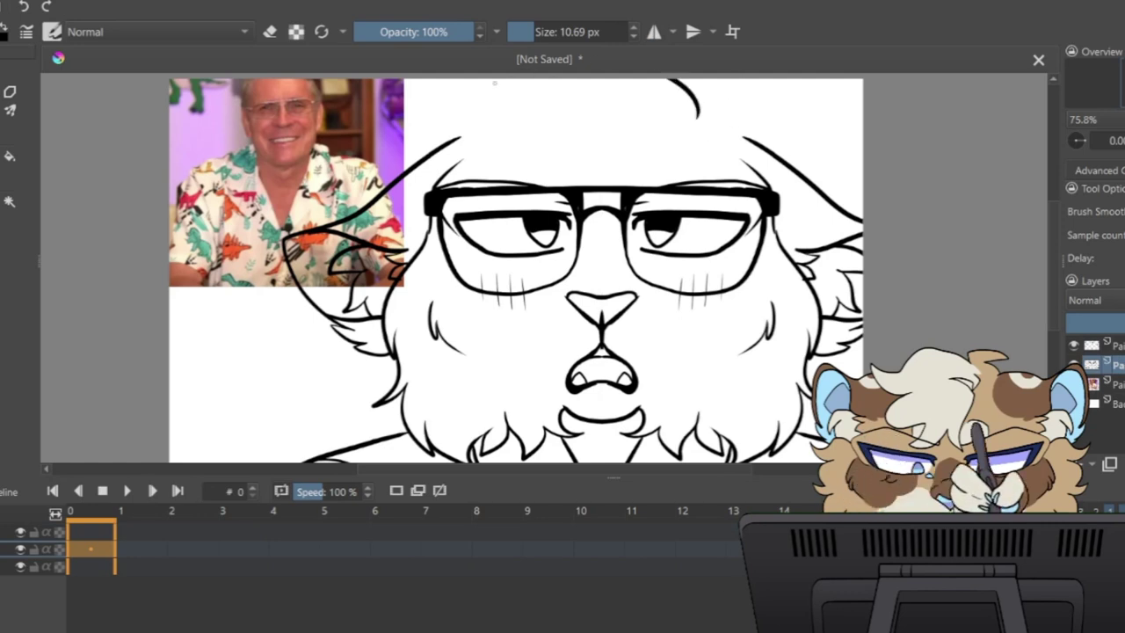
pyautogui.moveTo(533, 81)
pyautogui.mouseDown()
pyautogui.moveTo(455, 83)
pyautogui.moveTo(494, 96)
pyautogui.mouseUp()
pyautogui.moveTo(486, 97)
pyautogui.mouseDown()
pyautogui.moveTo(466, 115)
pyautogui.moveTo(464, 176)
pyautogui.mouseUp()
pyautogui.moveTo(464, 174)
pyautogui.mouseDown()
pyautogui.moveTo(519, 131)
pyautogui.moveTo(569, 193)
pyautogui.mouseUp()
pyautogui.moveTo(578, 134); pyautogui.dragTo(589, 184)
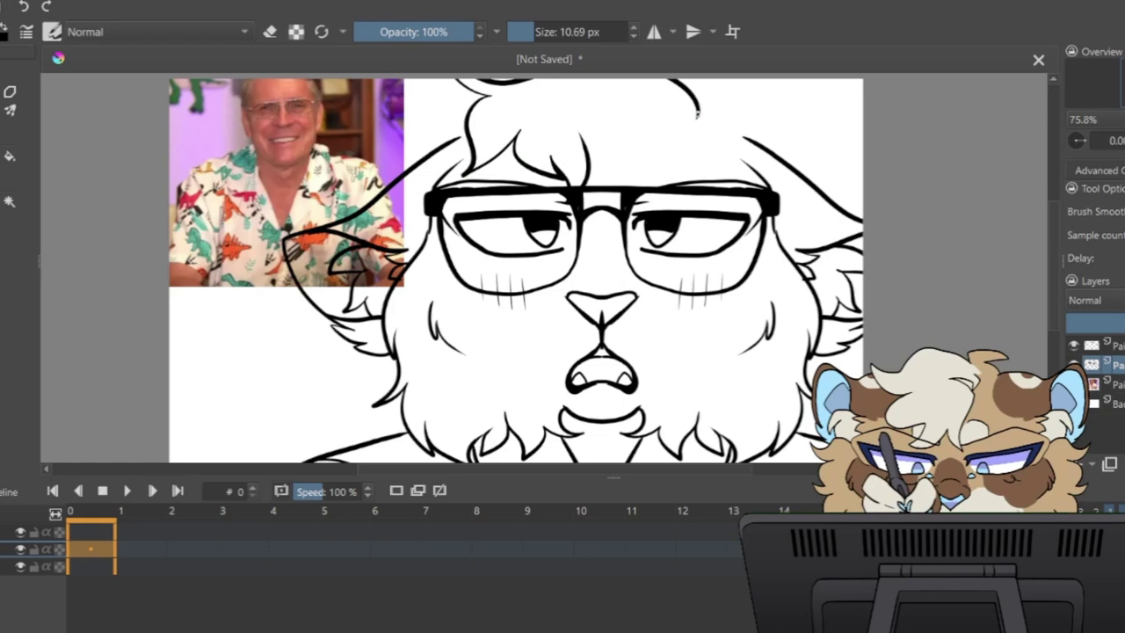
pyautogui.moveTo(698, 116)
pyautogui.mouseDown()
pyautogui.moveTo(761, 80)
pyautogui.moveTo(770, 114)
pyautogui.moveTo(736, 135)
pyautogui.mouseUp()
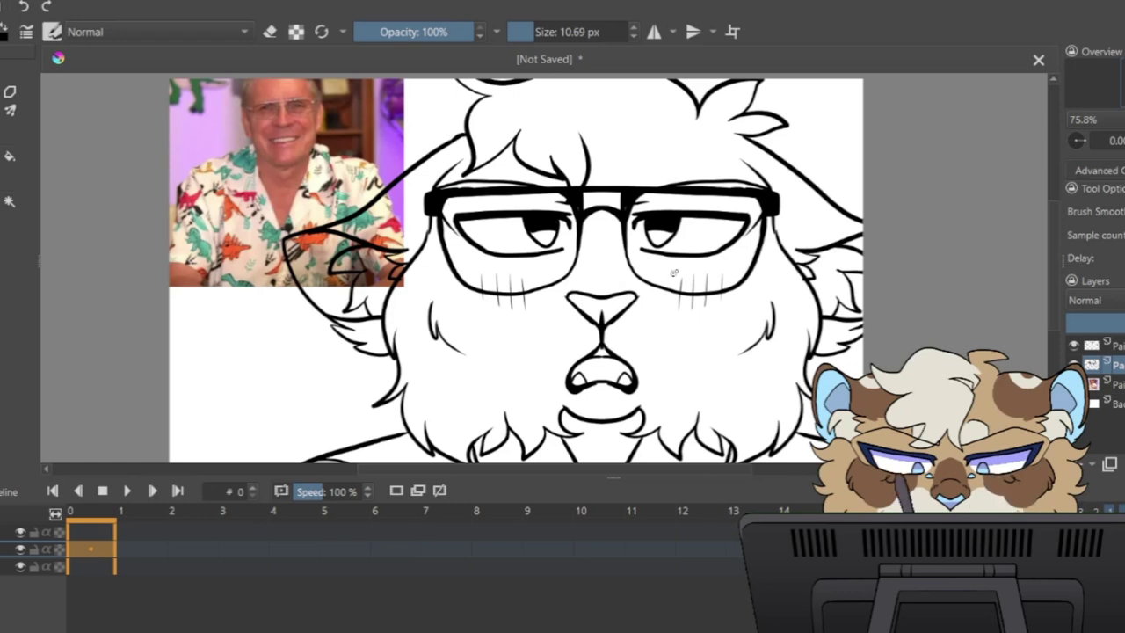
pyautogui.moveTo(689, 352)
pyautogui.mouseDown()
pyautogui.moveTo(691, 369)
pyautogui.moveTo(721, 331)
pyautogui.mouseUp()
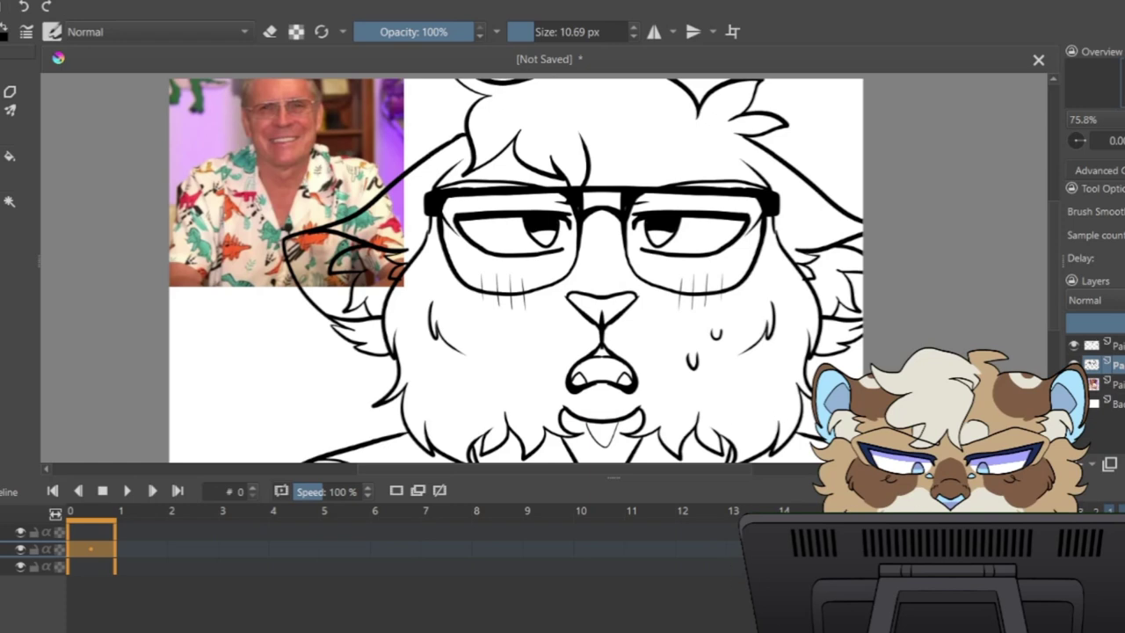
# Step: Delete the layer holding the reference photo
pyautogui.click(1116, 384)
pyautogui.hotkey('shift', 'Delete')
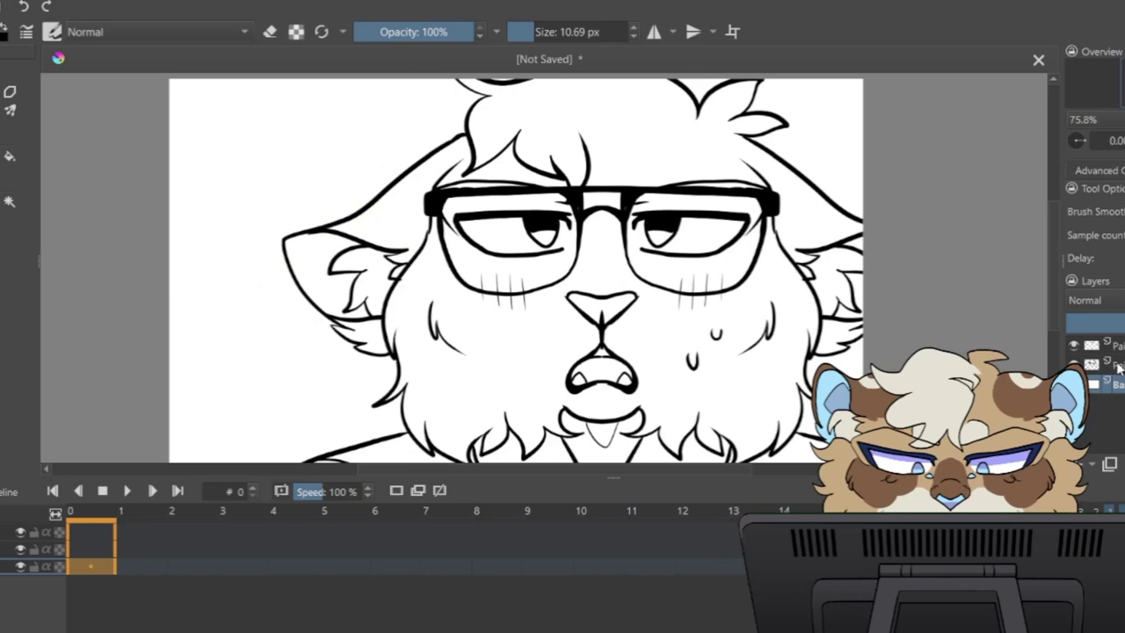
# Step: Select the face line art layer and sample the light blue from the ref.PNG character sheet for filling
pyautogui.click(1114, 364)
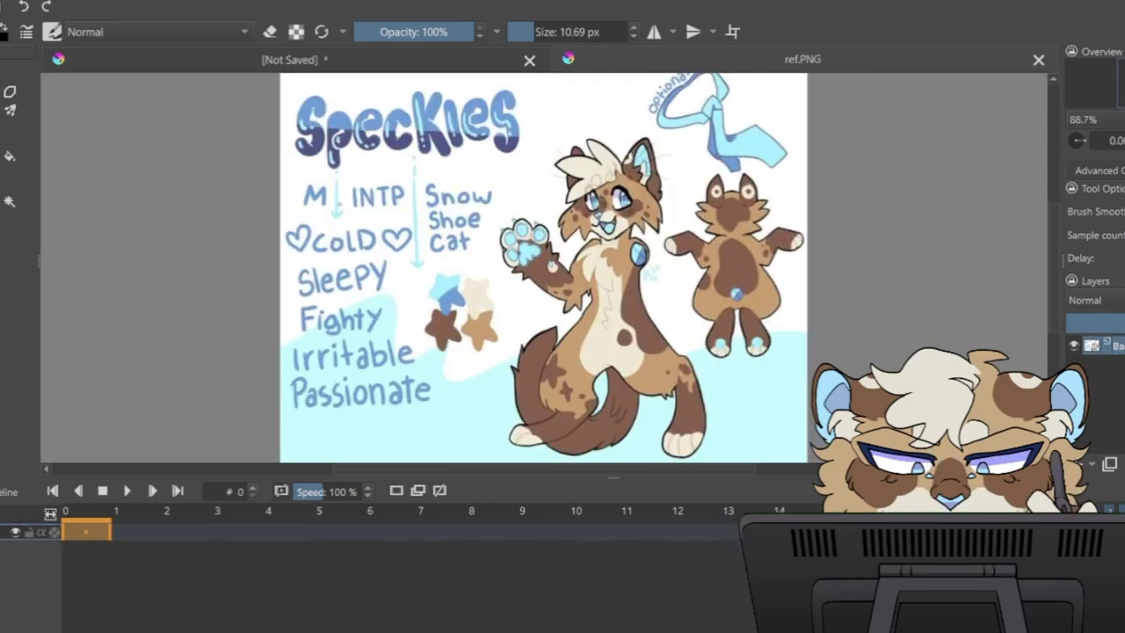
pyautogui.press('p')
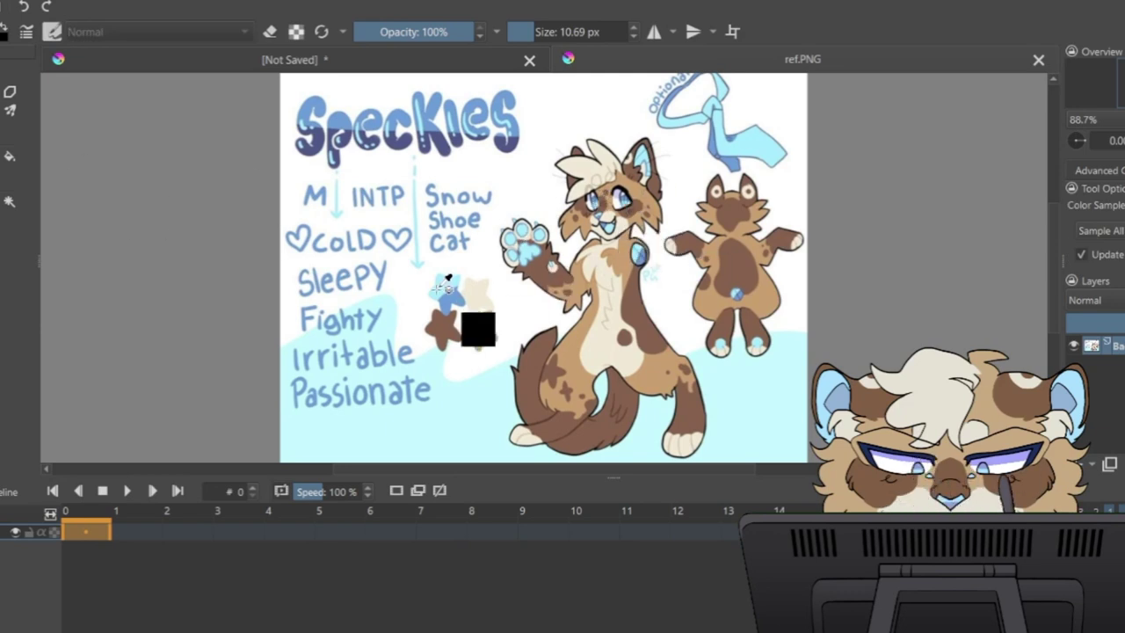
pyautogui.click(467, 58)
pyautogui.click(10, 156)
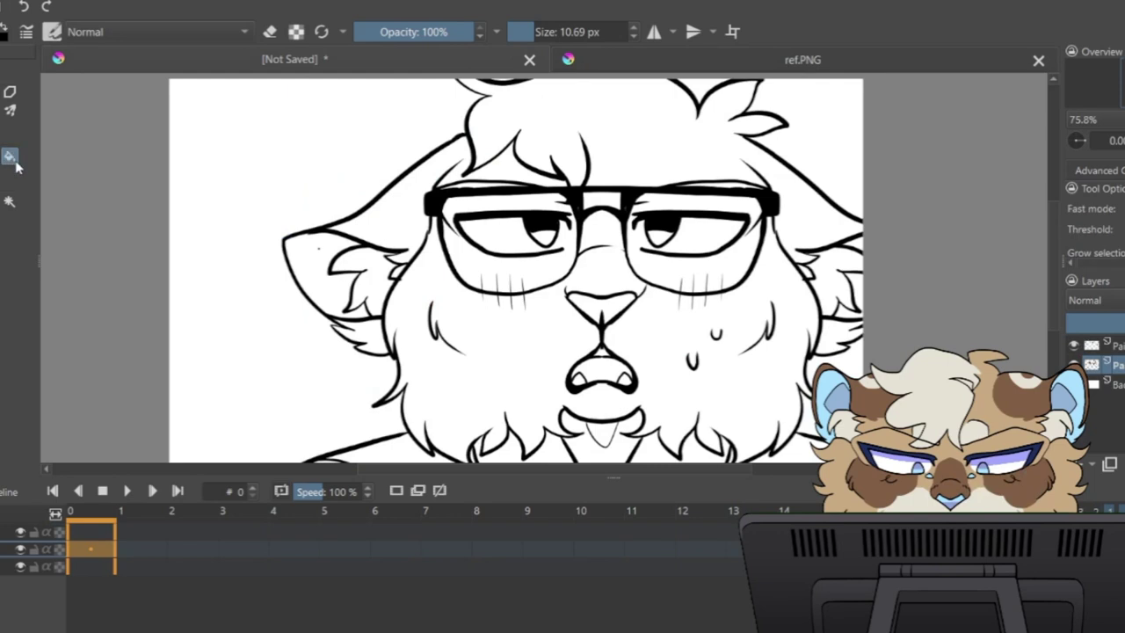
pyautogui.click(547, 234)
pyautogui.click(663, 235)
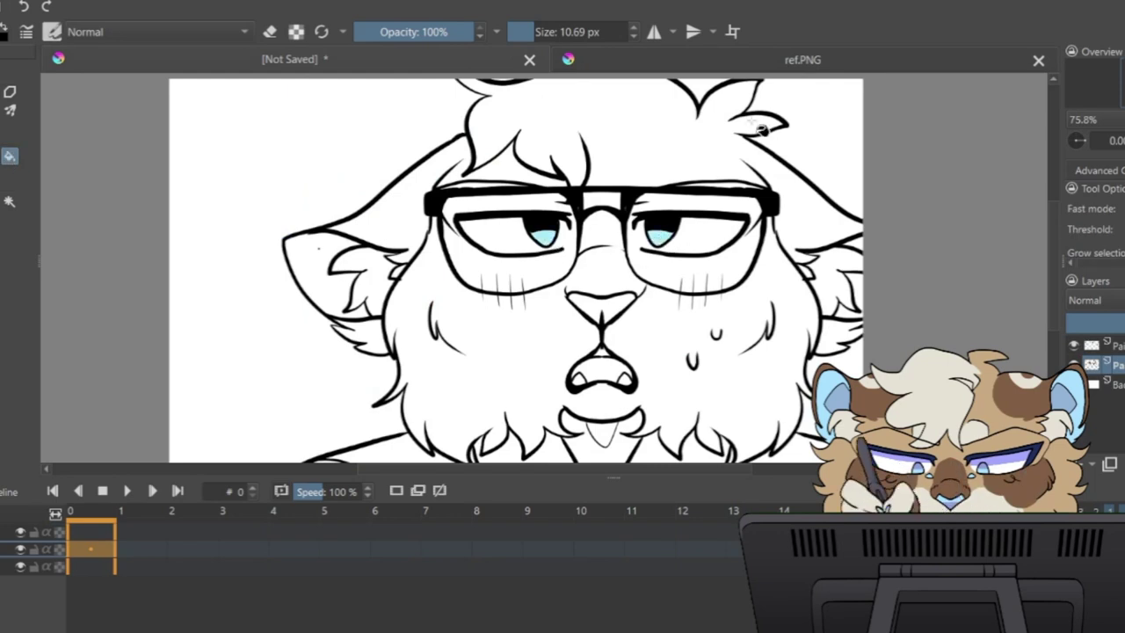
pyautogui.click(615, 314)
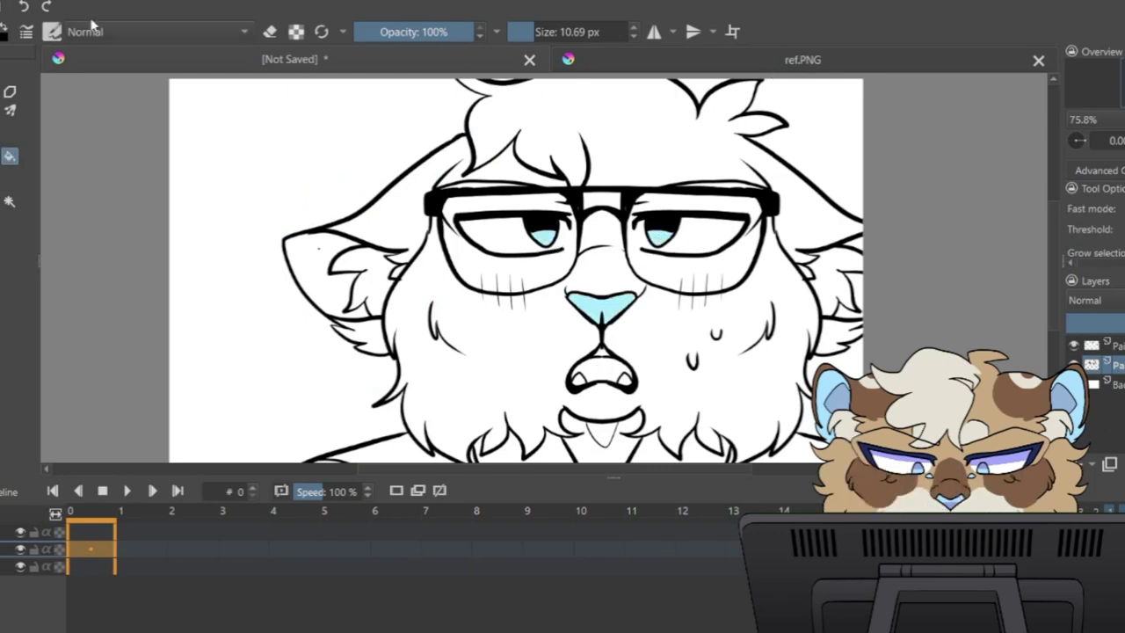
pyautogui.click(24, 7)
pyautogui.click(25, 7)
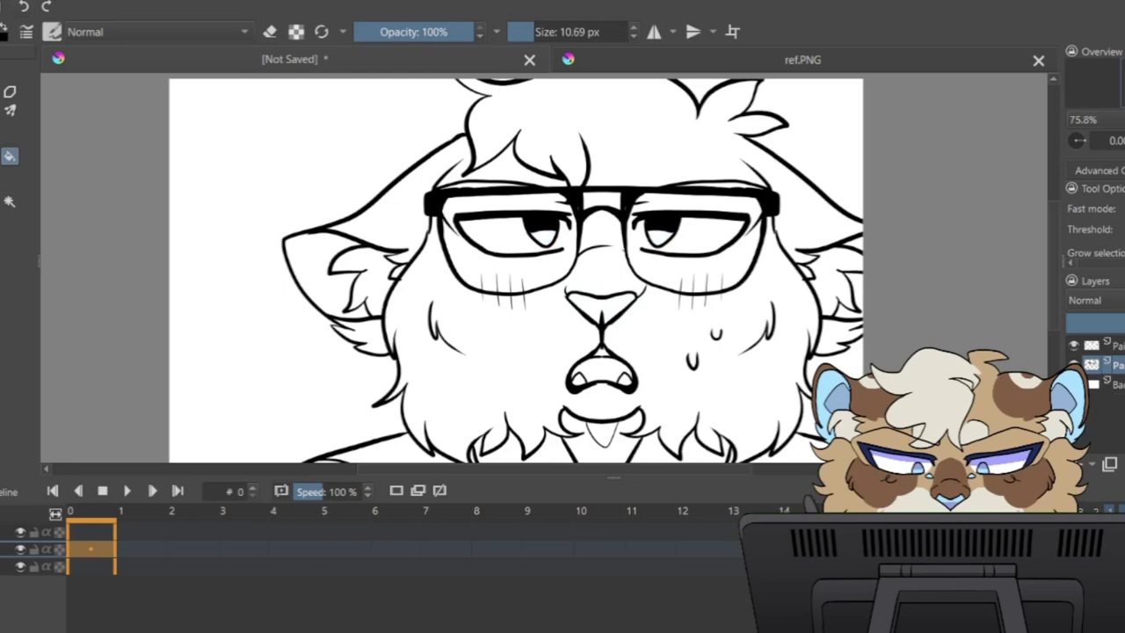
# Step: Add a new paint layer beneath the line art and hide the background layer
pyautogui.press('Insert')
pyautogui.click(365, 178)
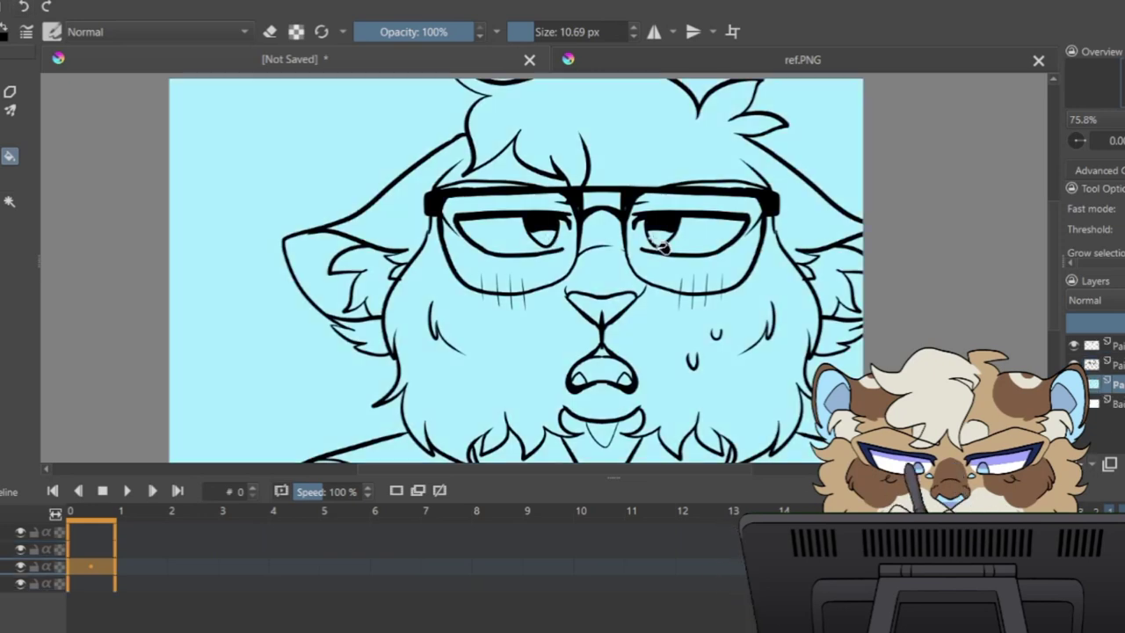
pyautogui.click(25, 7)
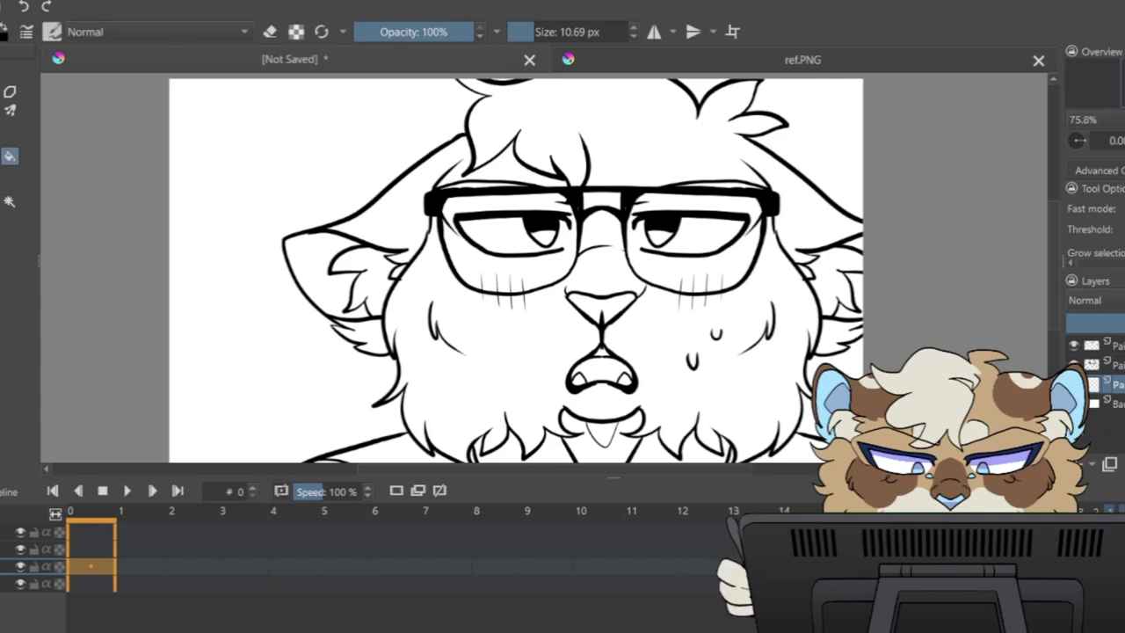
pyautogui.click(1073, 404)
pyautogui.scroll(-3, 1095, 229)
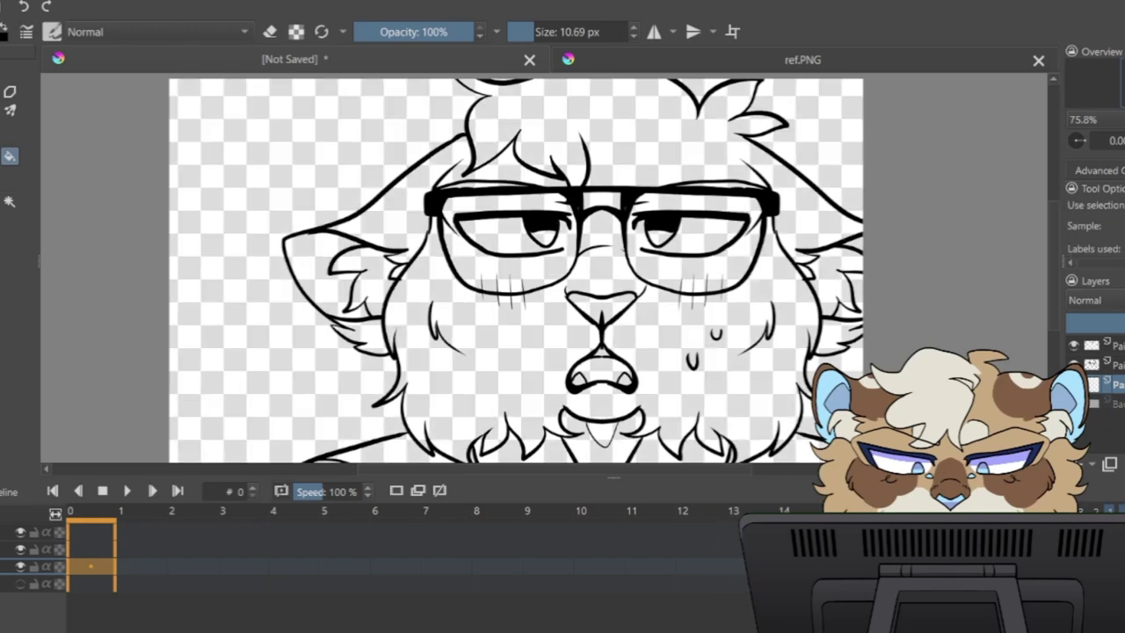
# Step: Fill both irises, the nose, the inside of the mouth and both inner ears with light blue
pyautogui.click(545, 234)
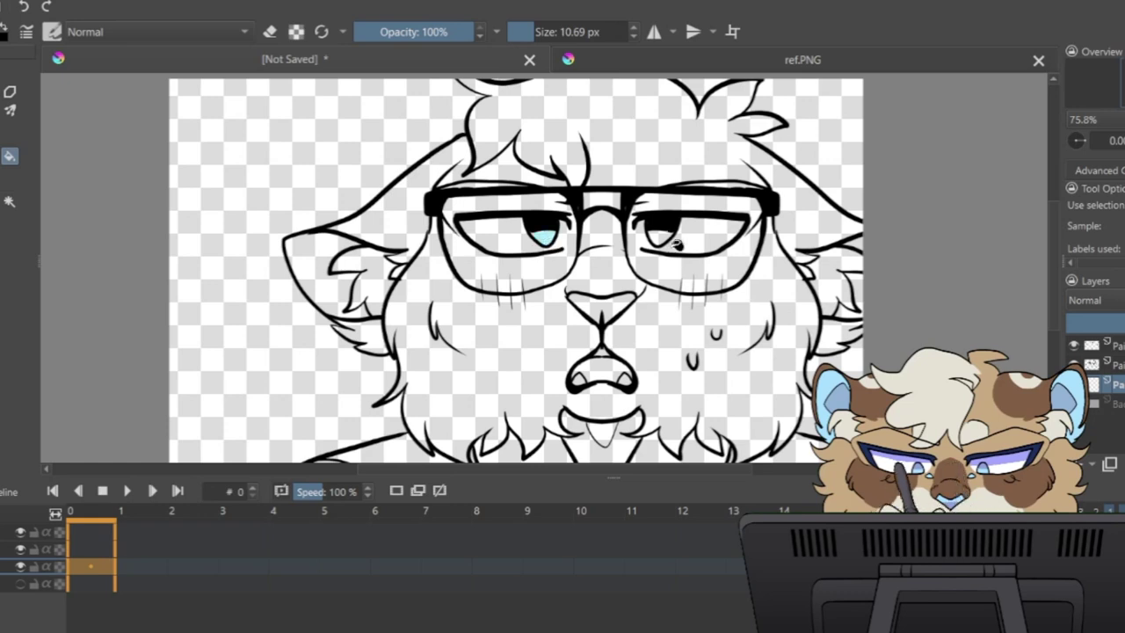
pyautogui.click(661, 234)
pyautogui.click(621, 311)
pyautogui.click(605, 374)
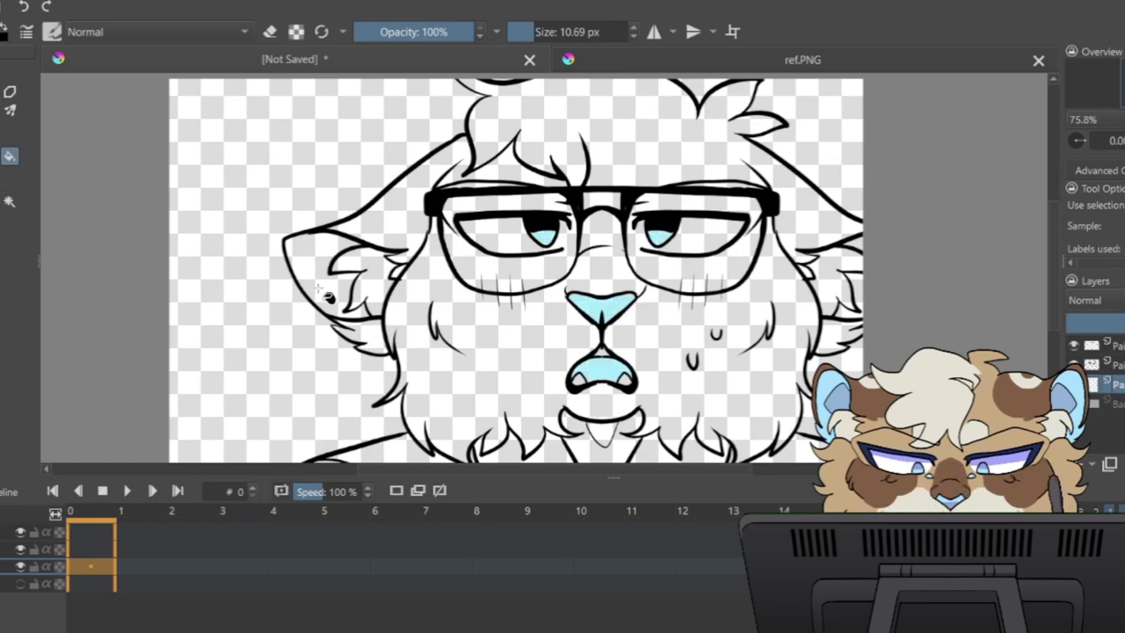
pyautogui.click(339, 299)
pyautogui.click(854, 301)
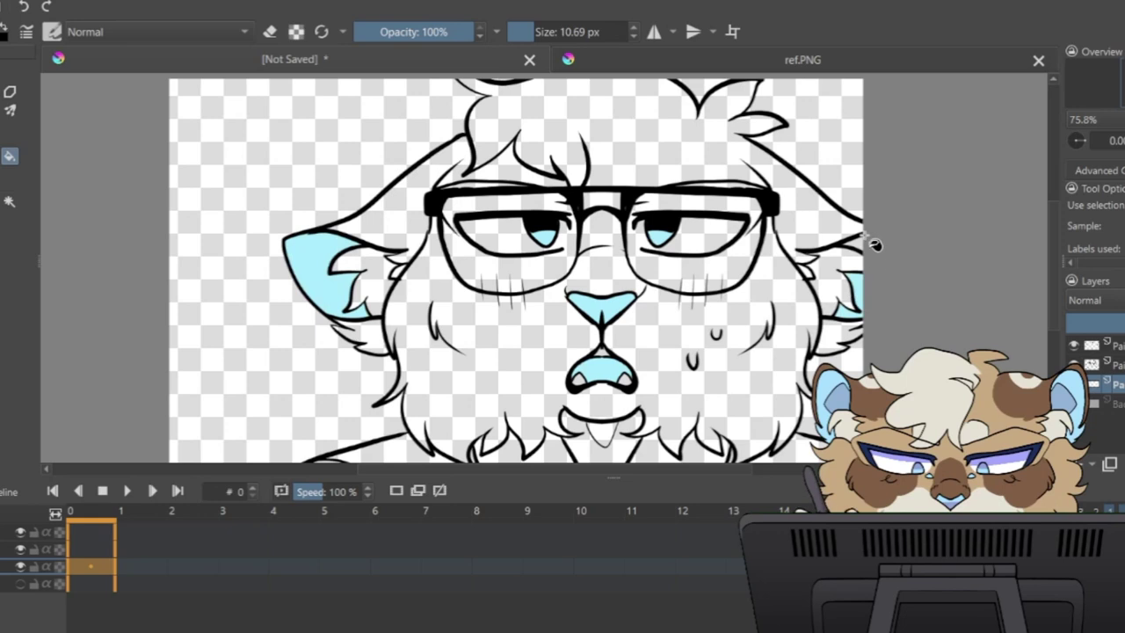
# Step: Sample the darker blue from the ref.PNG character sheet and fill the small area at the top of the mouth
pyautogui.click(932, 60)
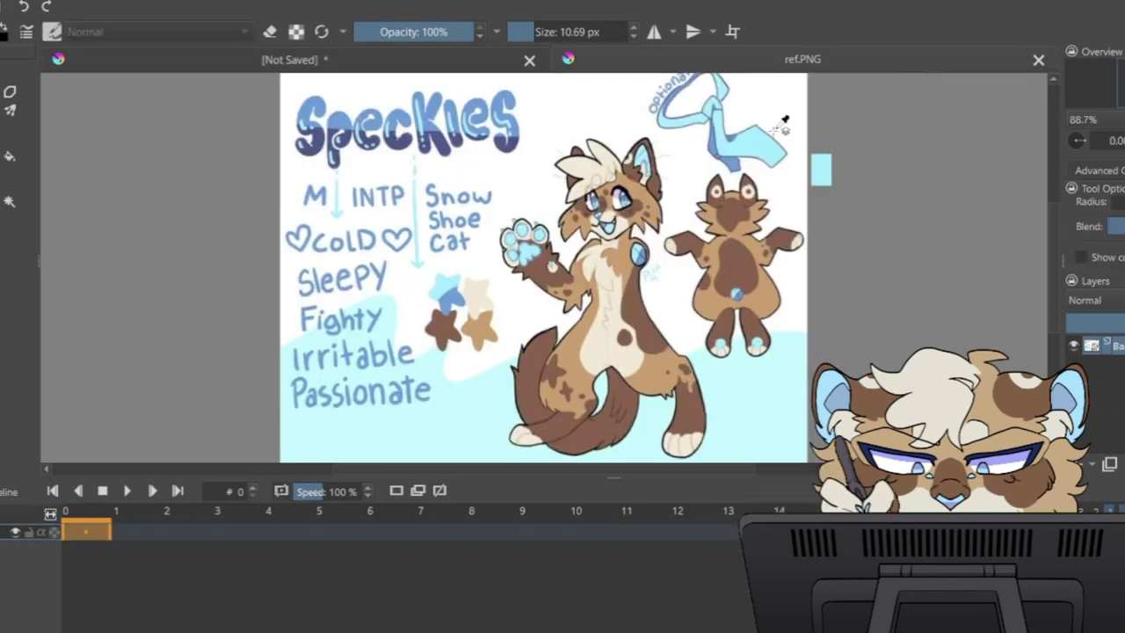
pyautogui.click(539, 229)
pyautogui.hotkey('ctrl', 'Tab')
pyautogui.press('f')
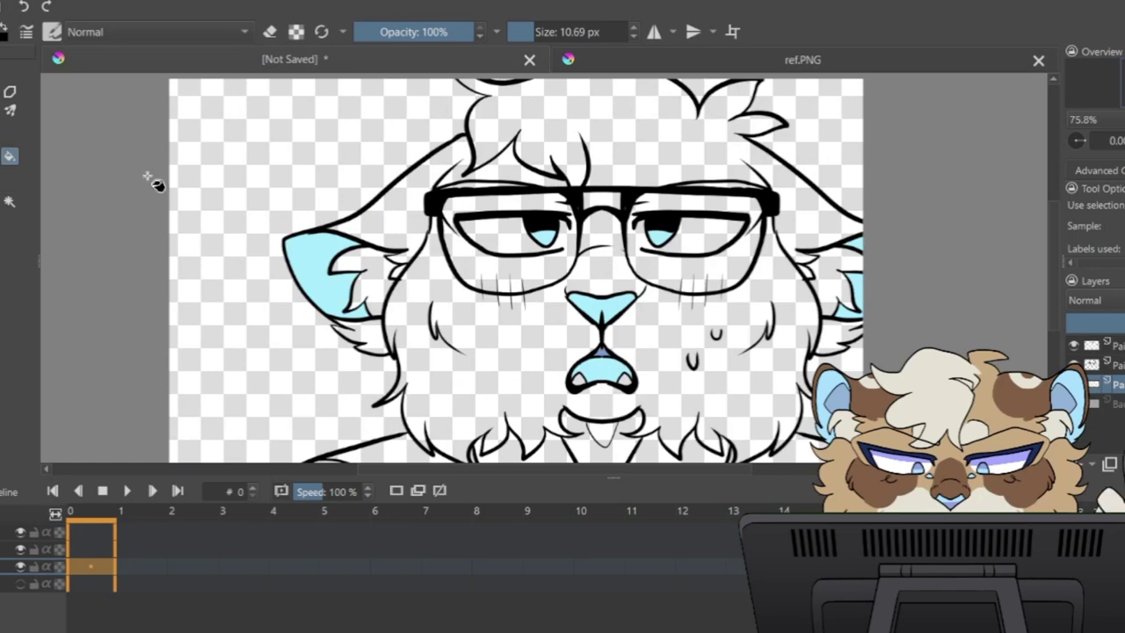
# Step: Color the fangs and the whites of both eyes solid white, using horizontal mirroring
pyautogui.press('b')
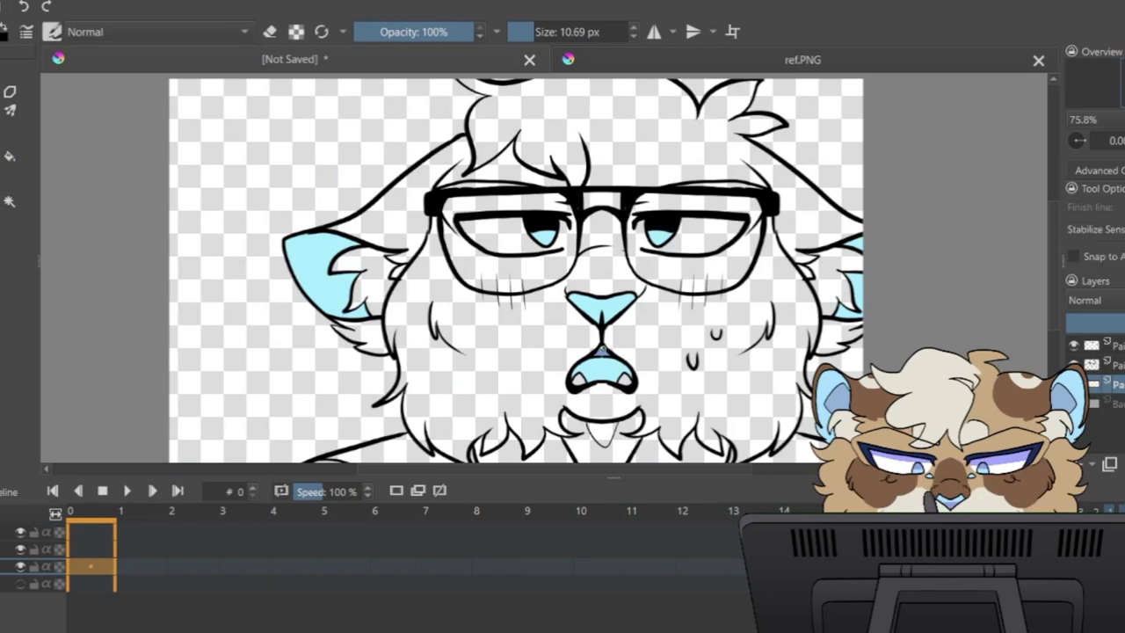
pyautogui.press('g')
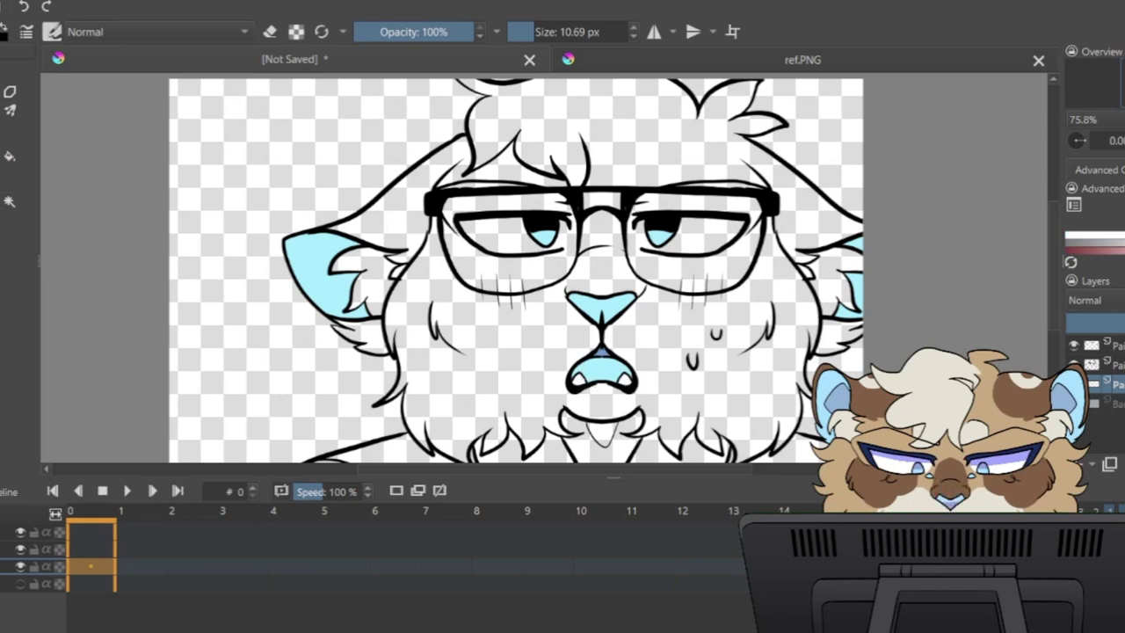
pyautogui.click(654, 32)
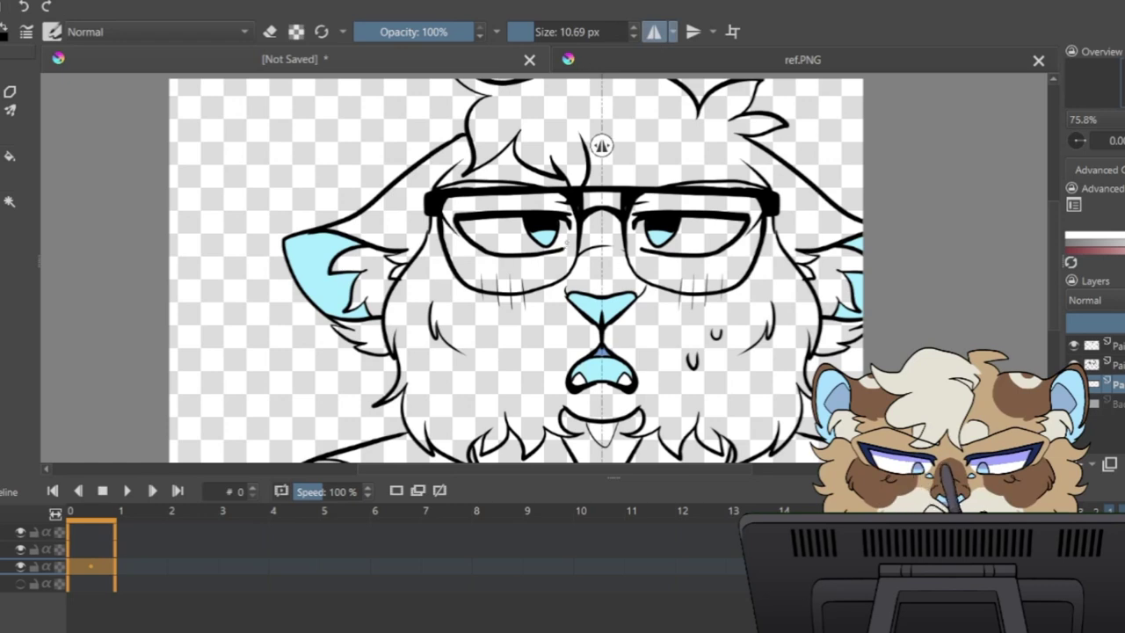
pyautogui.press('f')
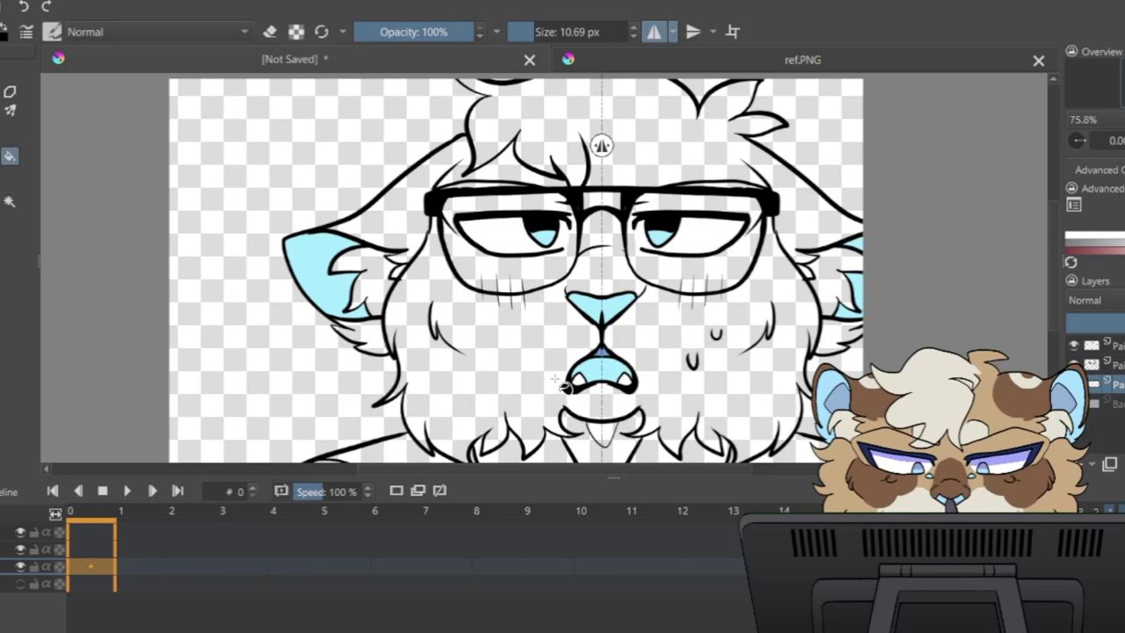
# Step: Sample the dark brown from the ref.PNG character sheet, add a paint layer above the blue fills and turn off mirroring
pyautogui.click(771, 69)
pyautogui.keyDown('ctrl'); pyautogui.click(571, 304); pyautogui.keyUp('ctrl')
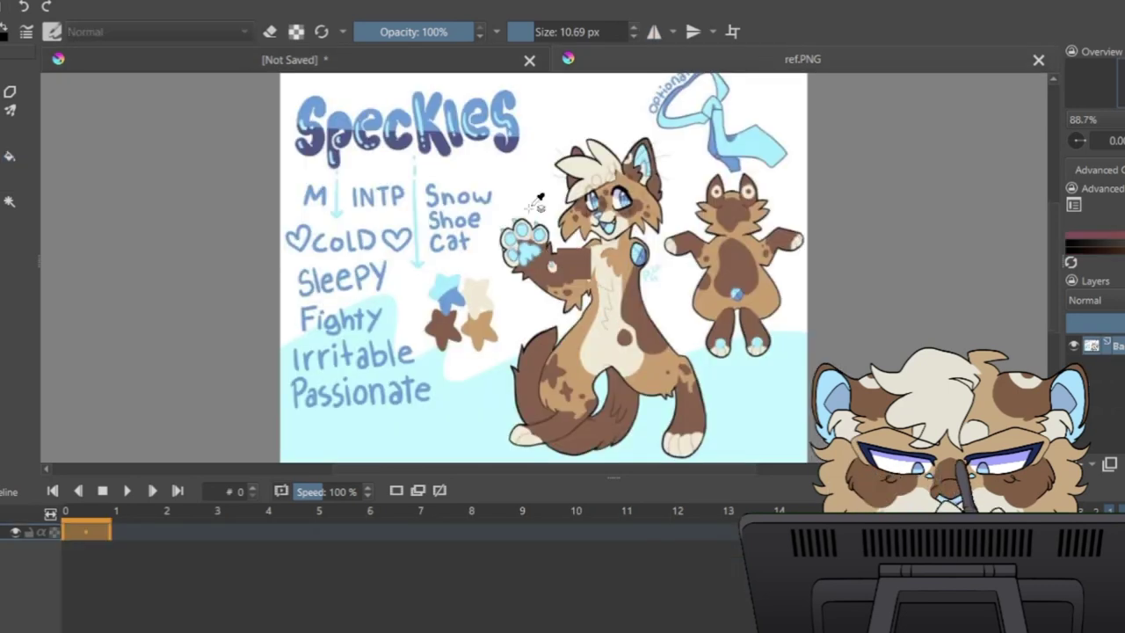
pyautogui.click(485, 64)
pyautogui.press('Insert')
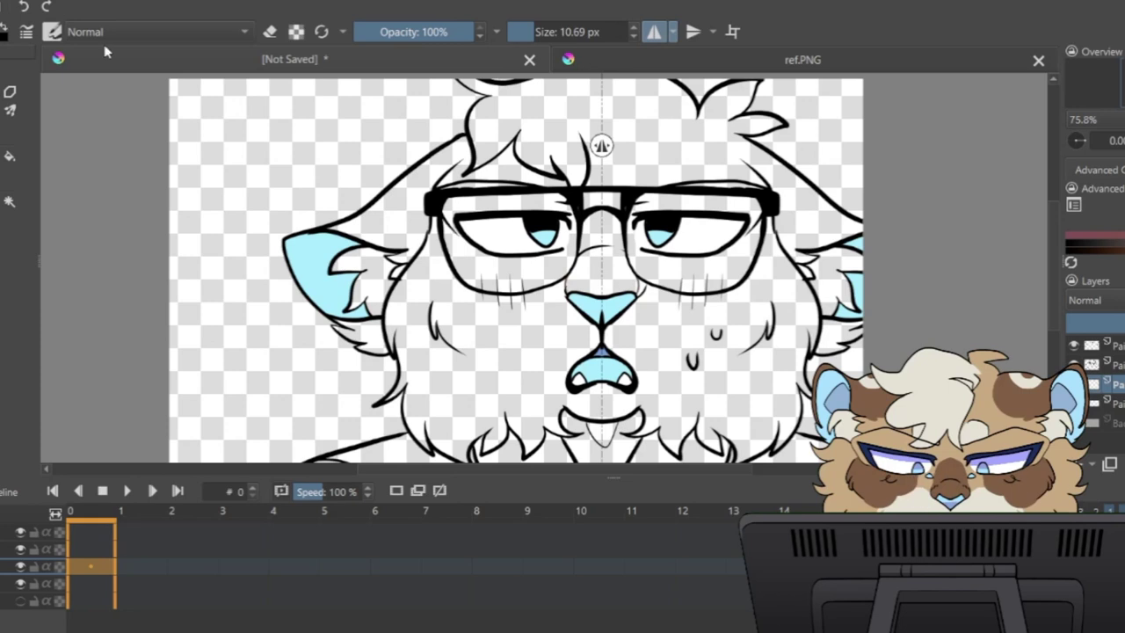
pyautogui.click(657, 34)
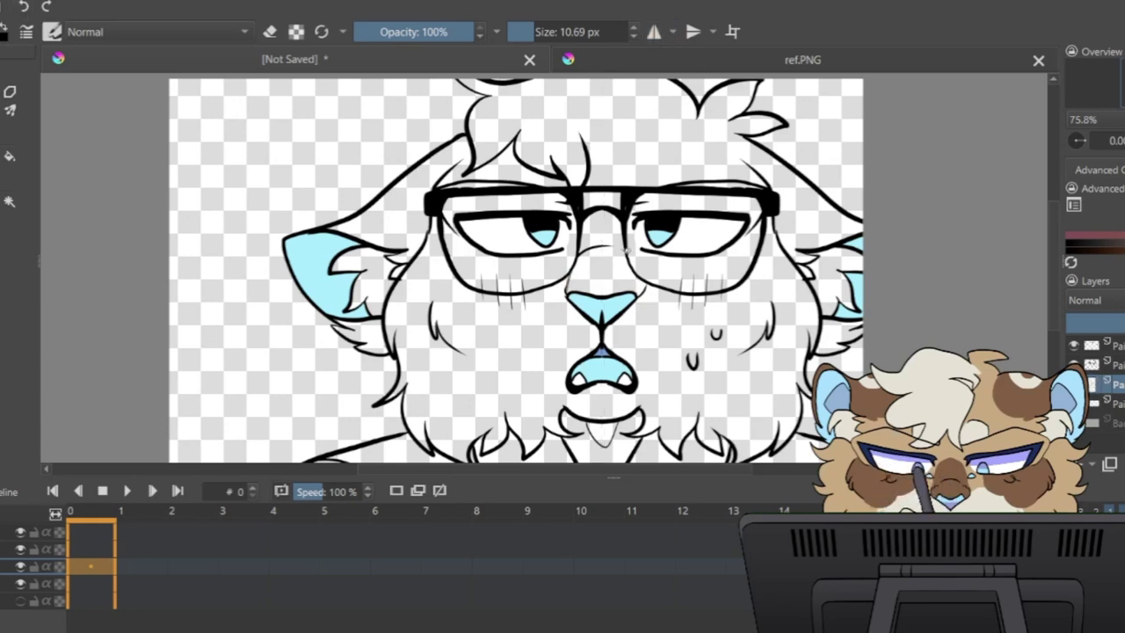
# Step: Outline brown markings on the nose bridge, forehead, both eye areas, cheeks and ear bases
pyautogui.moveTo(615, 231); pyautogui.dragTo(591, 232)
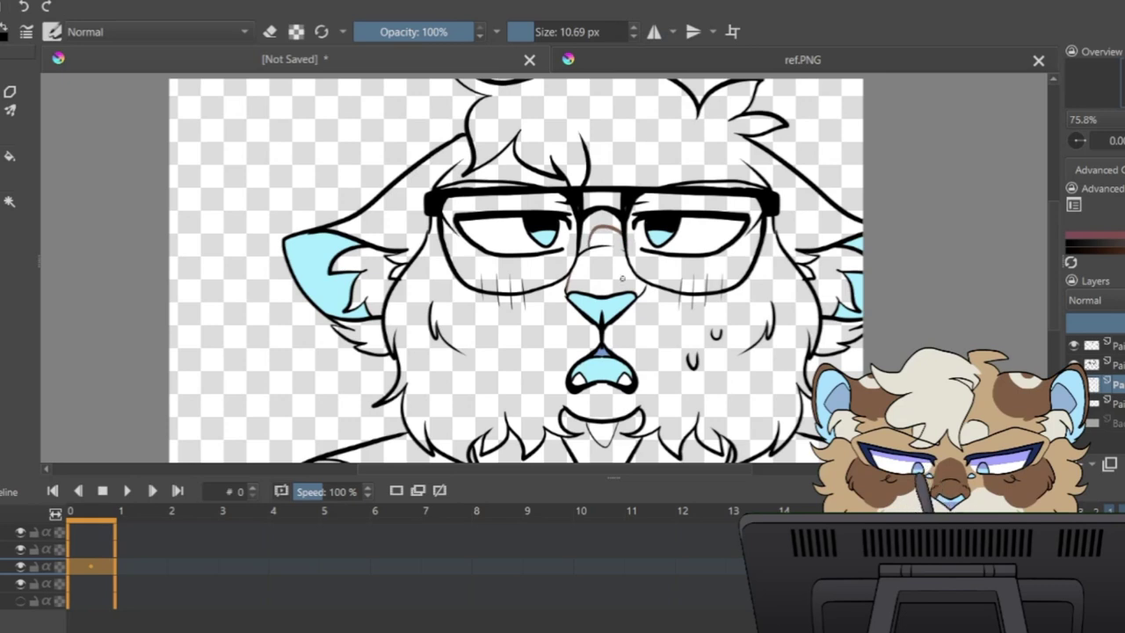
pyautogui.moveTo(625, 160); pyautogui.dragTo(645, 182)
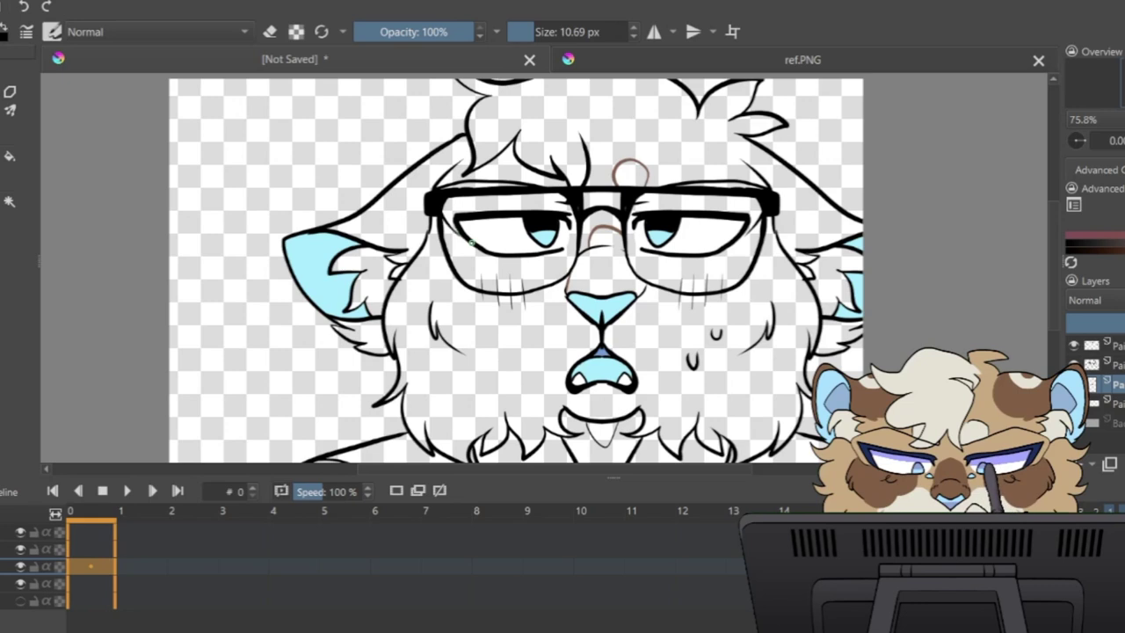
pyautogui.moveTo(418, 248)
pyautogui.mouseDown()
pyautogui.moveTo(443, 303)
pyautogui.moveTo(506, 293)
pyautogui.moveTo(562, 249)
pyautogui.mouseUp()
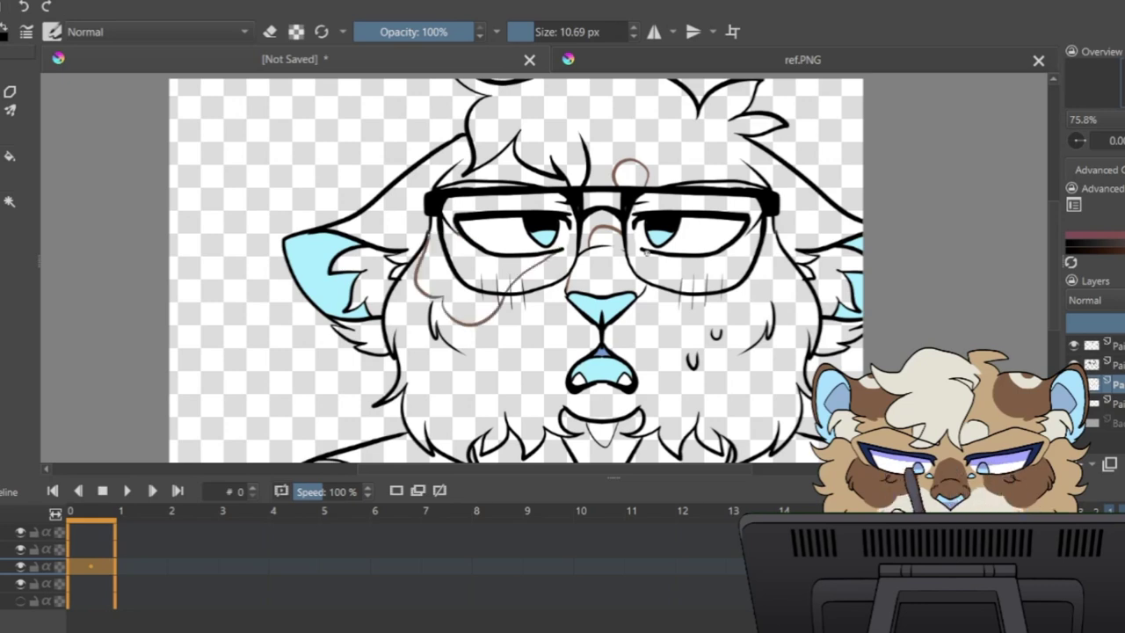
pyautogui.moveTo(657, 253)
pyautogui.mouseDown()
pyautogui.moveTo(736, 338)
pyautogui.moveTo(782, 269)
pyautogui.mouseUp()
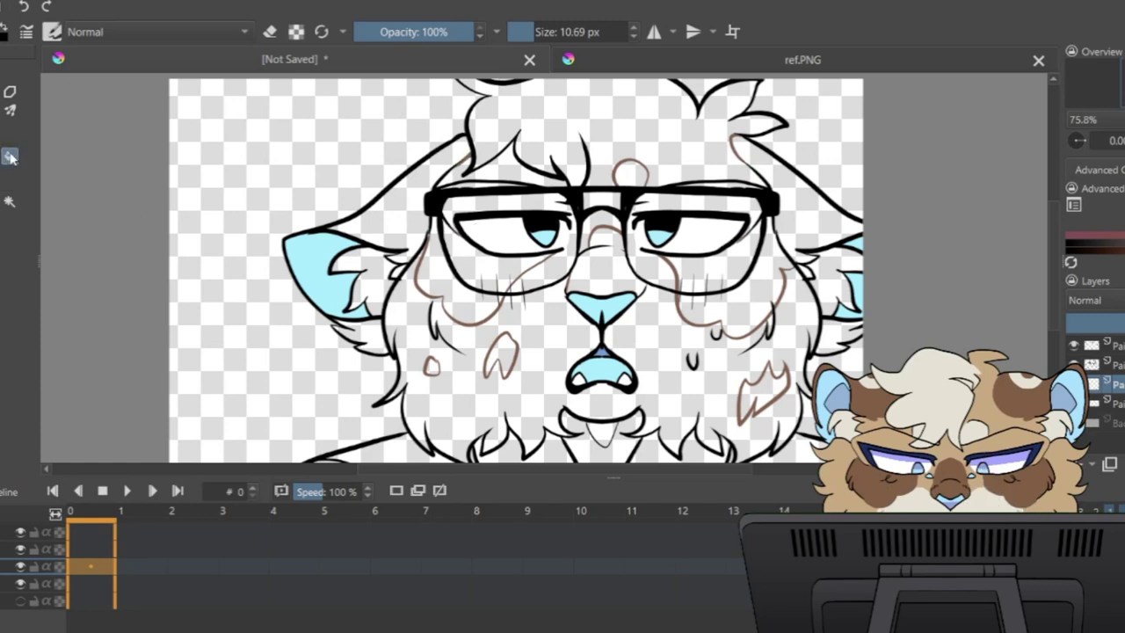
pyautogui.click(469, 261)
pyautogui.click(460, 292)
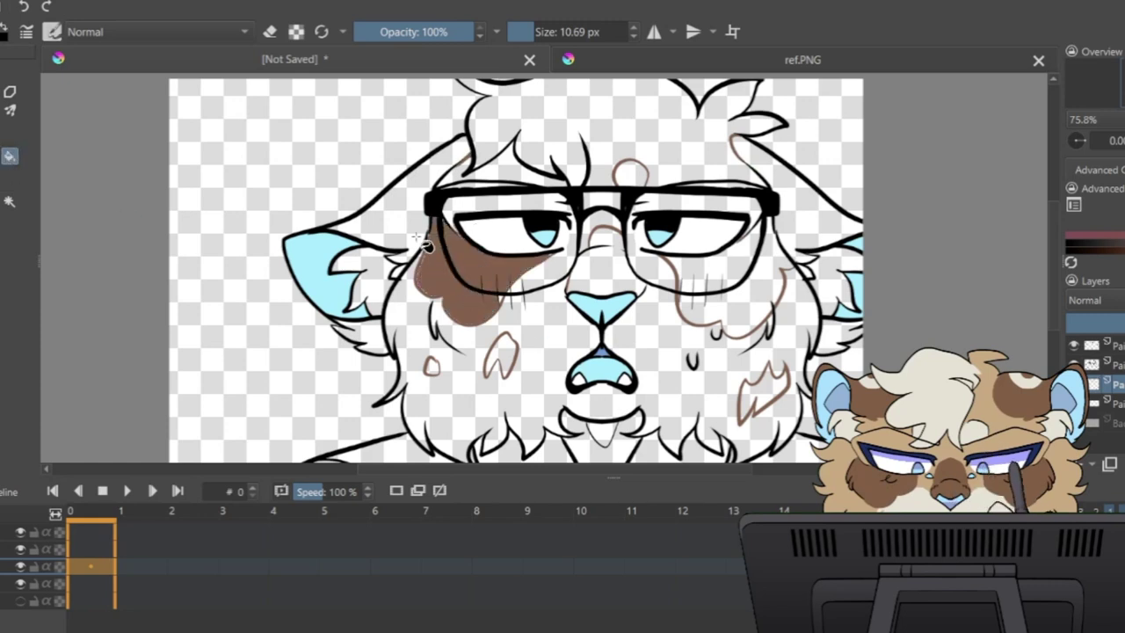
pyautogui.click(24, 9)
pyautogui.click(24, 9)
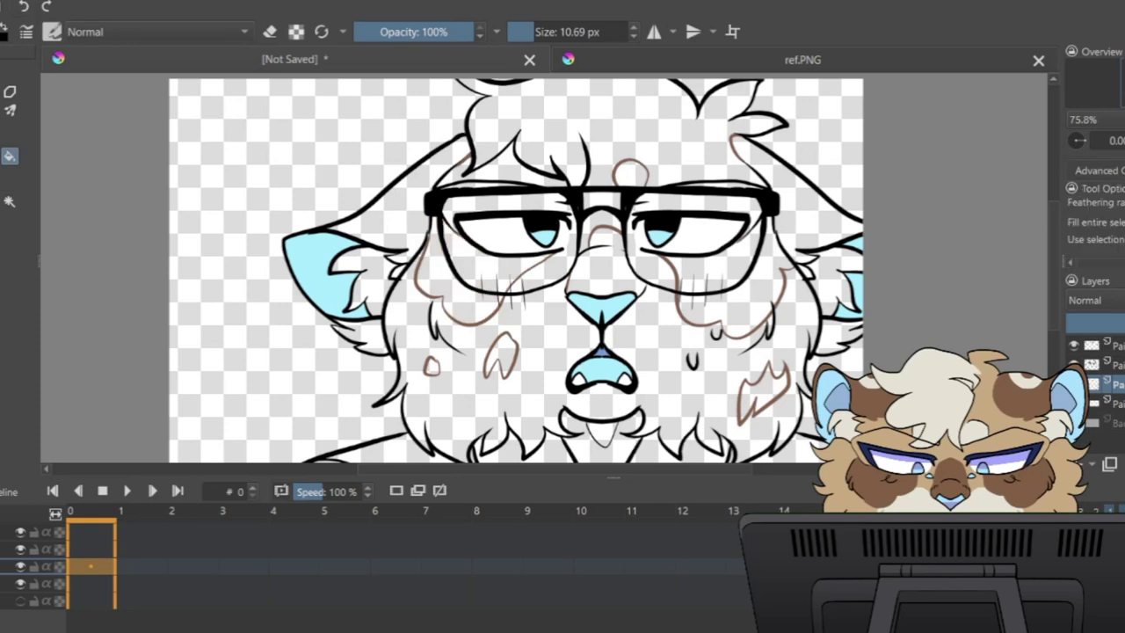
# Step: Fill both eye patches, the round forehead spot and the nose bridge marking with dark brown
pyautogui.scroll(-1, 1095, 221)
pyautogui.scroll(3, 1095, 221)
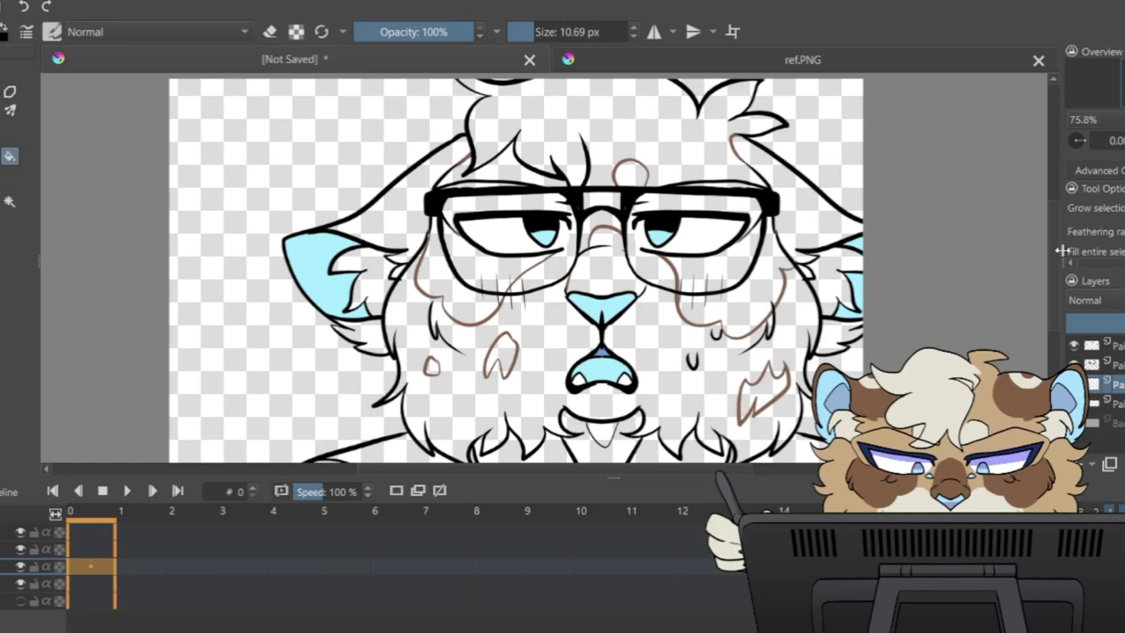
pyautogui.click(700, 282)
pyautogui.click(737, 312)
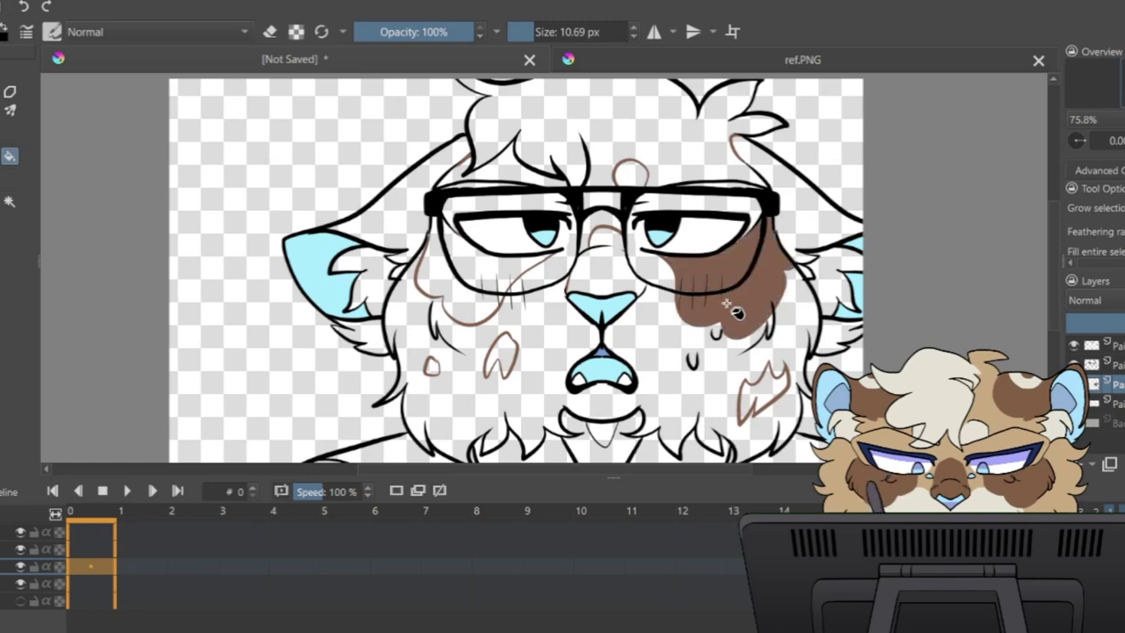
pyautogui.click(497, 268)
pyautogui.click(453, 295)
pyautogui.click(630, 175)
pyautogui.click(599, 263)
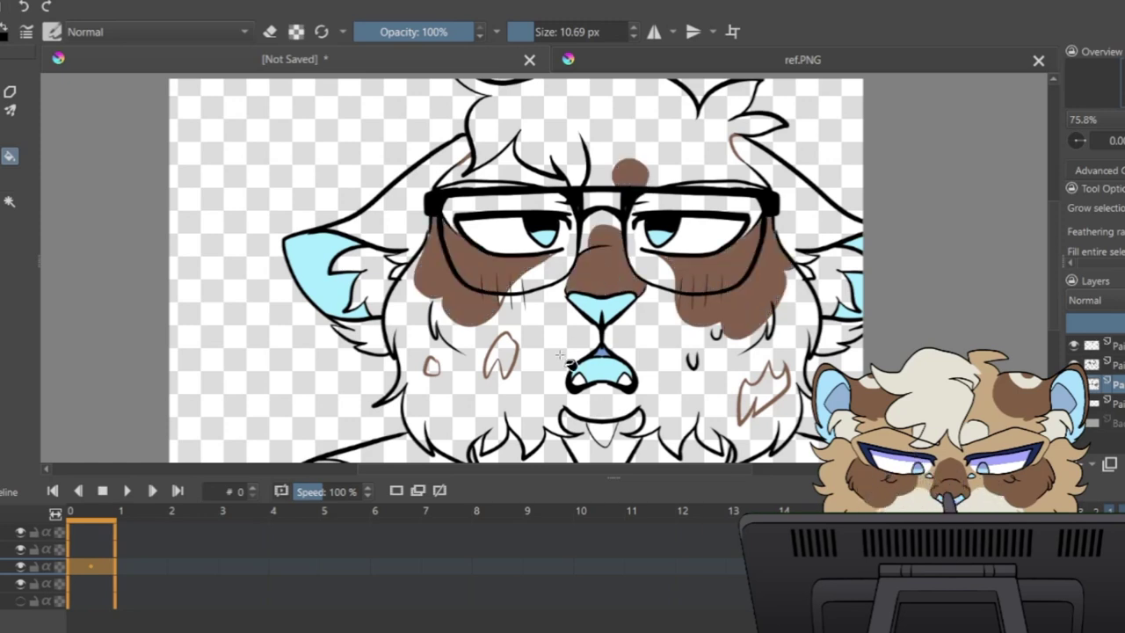
# Step: Fill the outlined cheek spots, the backs of both ears and the lower ear tufts with dark brown
pyautogui.click(495, 359)
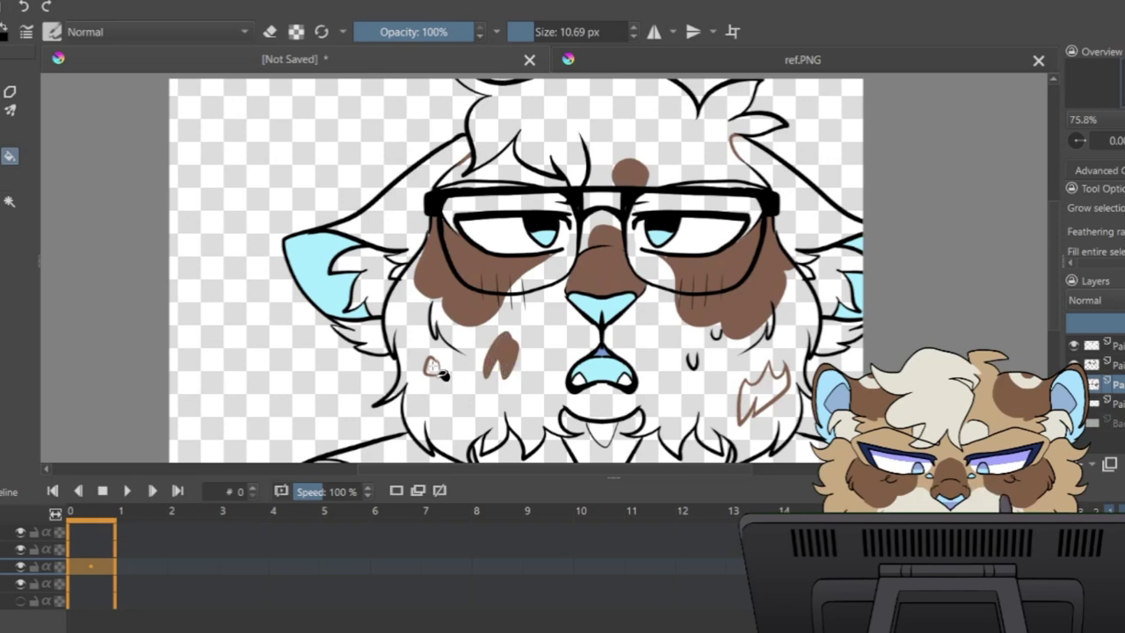
pyautogui.click(432, 367)
pyautogui.click(422, 241)
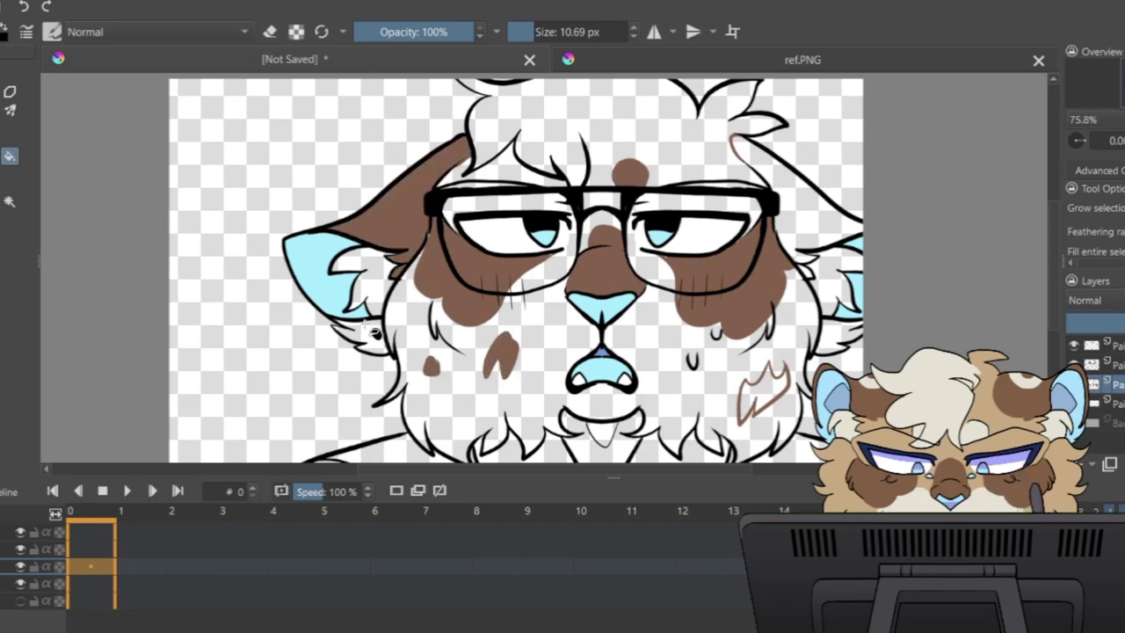
pyautogui.click(368, 335)
pyautogui.click(772, 398)
pyautogui.click(817, 222)
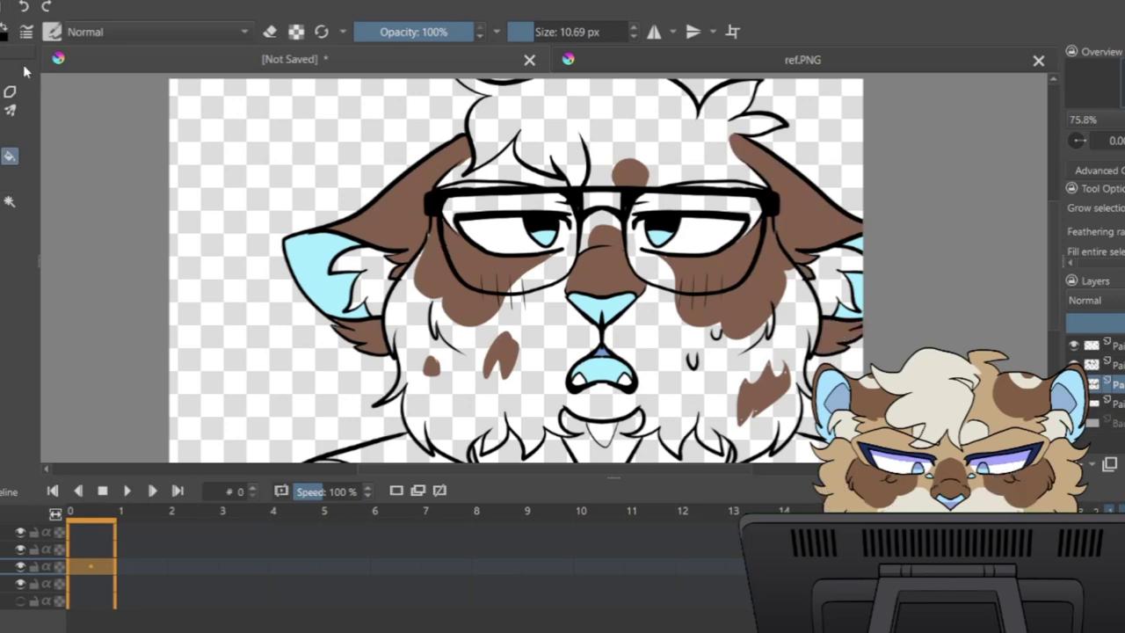
# Step: Sample the tan fur color from the ref.PNG character sheet and add a paint layer beneath the dark brown markings
pyautogui.press('b')
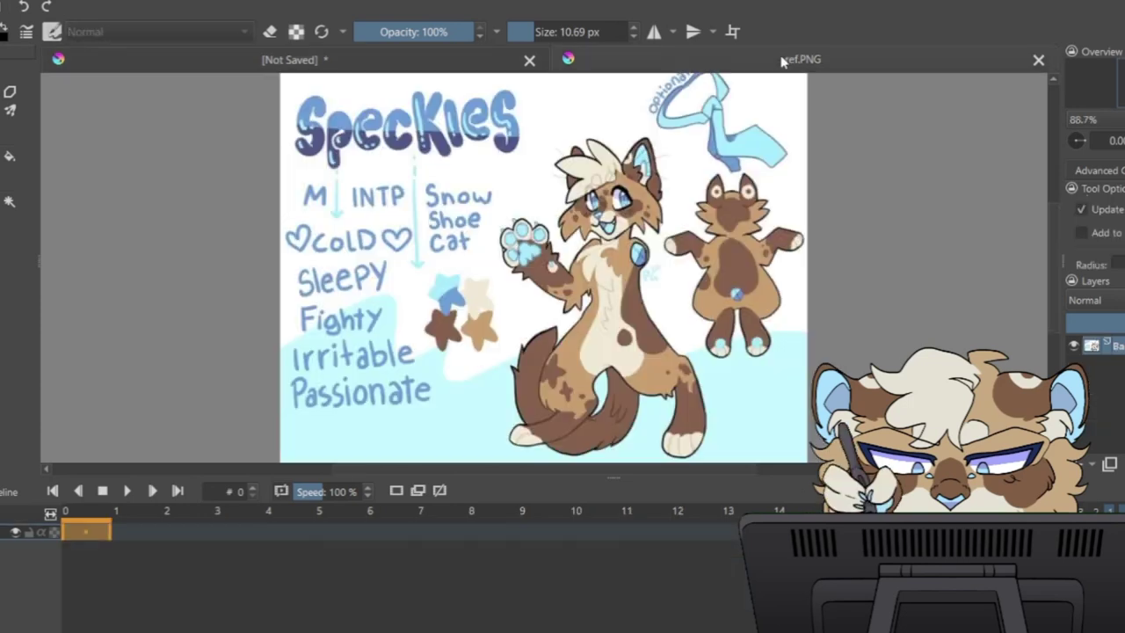
pyautogui.click(787, 59)
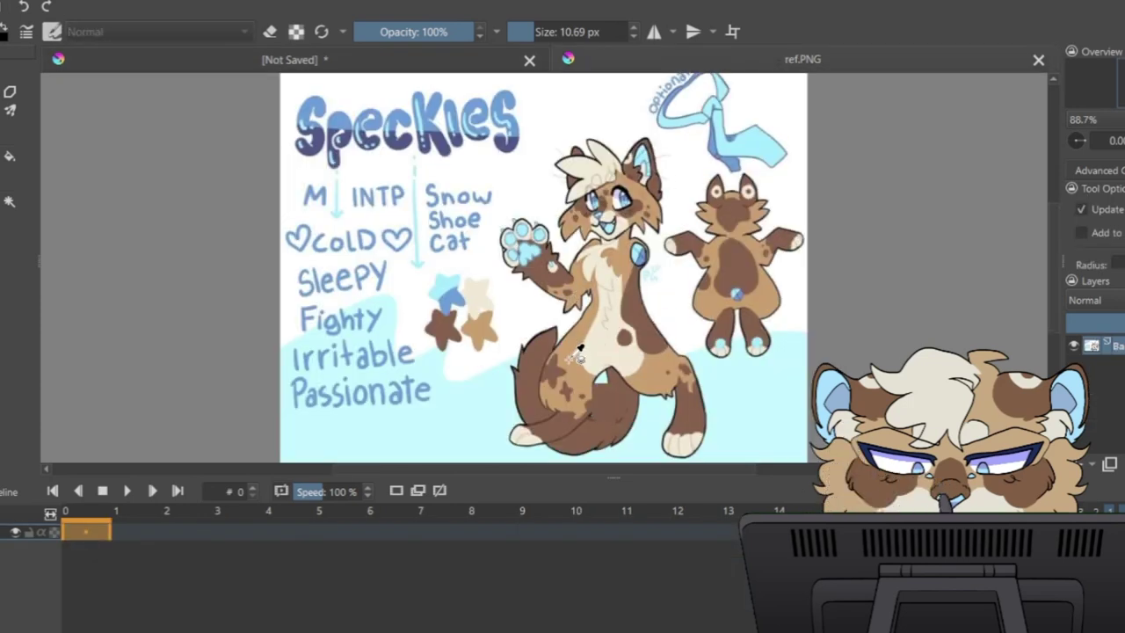
pyautogui.keyDown('ctrl'); pyautogui.click(554, 356); pyautogui.keyUp('ctrl')
pyautogui.click(485, 64)
pyautogui.click(1119, 404)
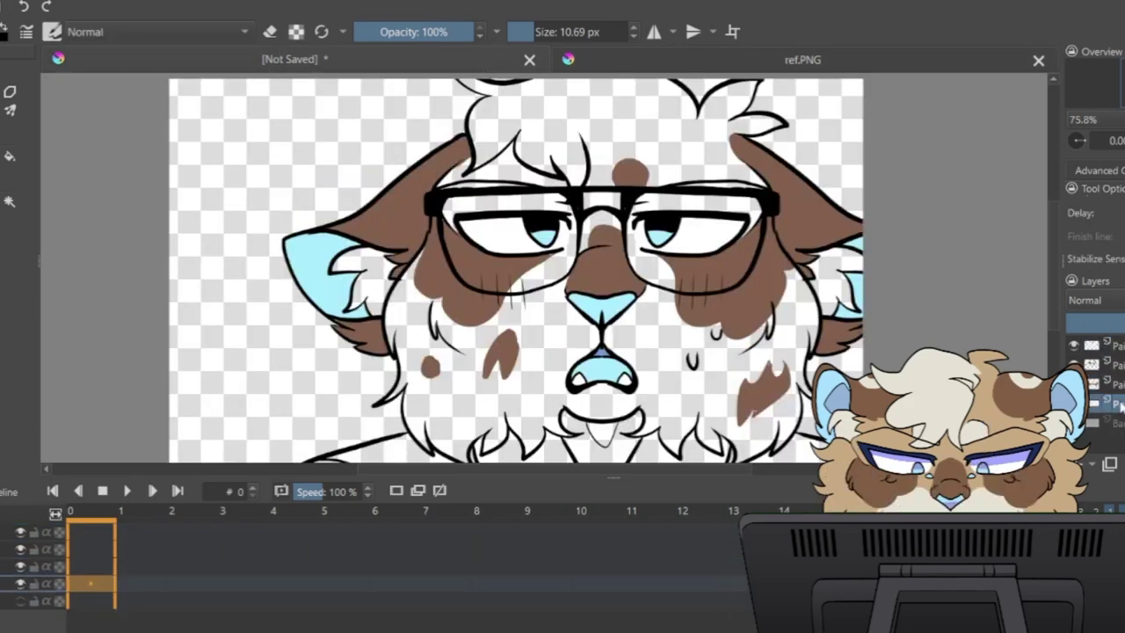
pyautogui.click(1080, 465)
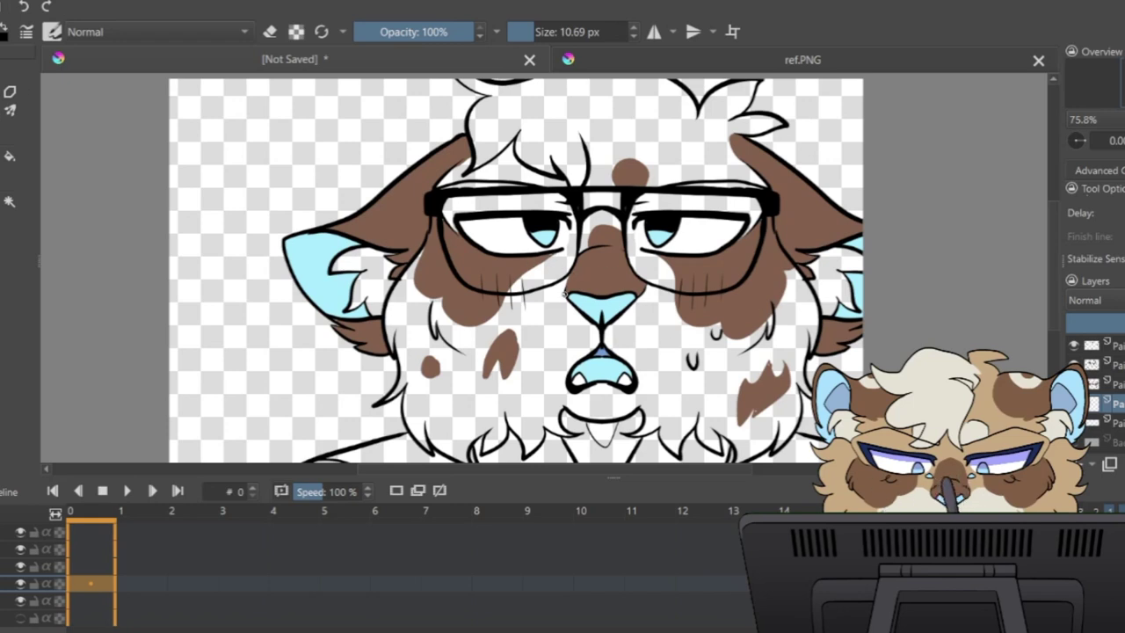
# Step: Outline the tan fur's edge from both sides of the nose across the cheeks down to the jaw fur
pyautogui.moveTo(567, 293)
pyautogui.mouseDown()
pyautogui.moveTo(510, 308)
pyautogui.moveTo(489, 359)
pyautogui.mouseUp()
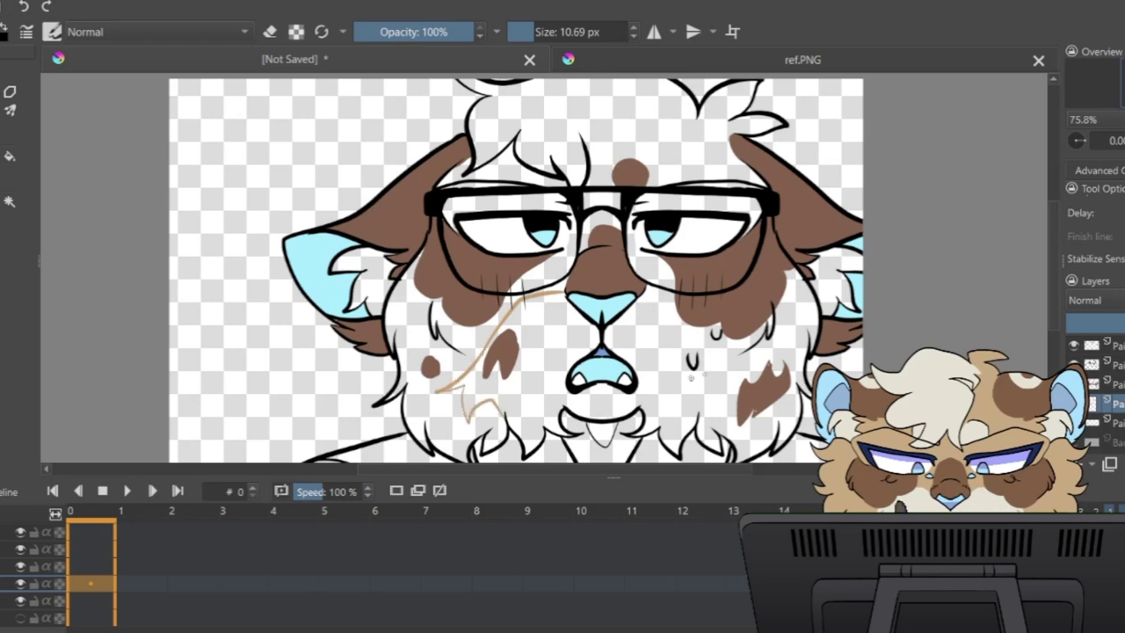
pyautogui.moveTo(636, 296)
pyautogui.mouseDown()
pyautogui.moveTo(715, 334)
pyautogui.moveTo(726, 359)
pyautogui.mouseUp()
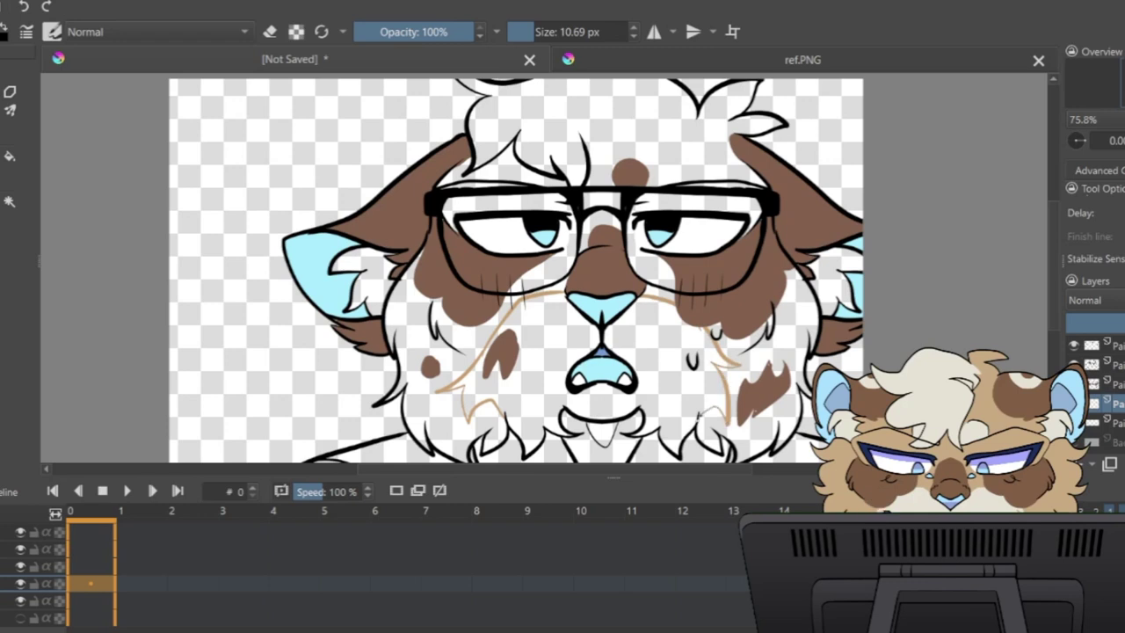
pyautogui.press('e')
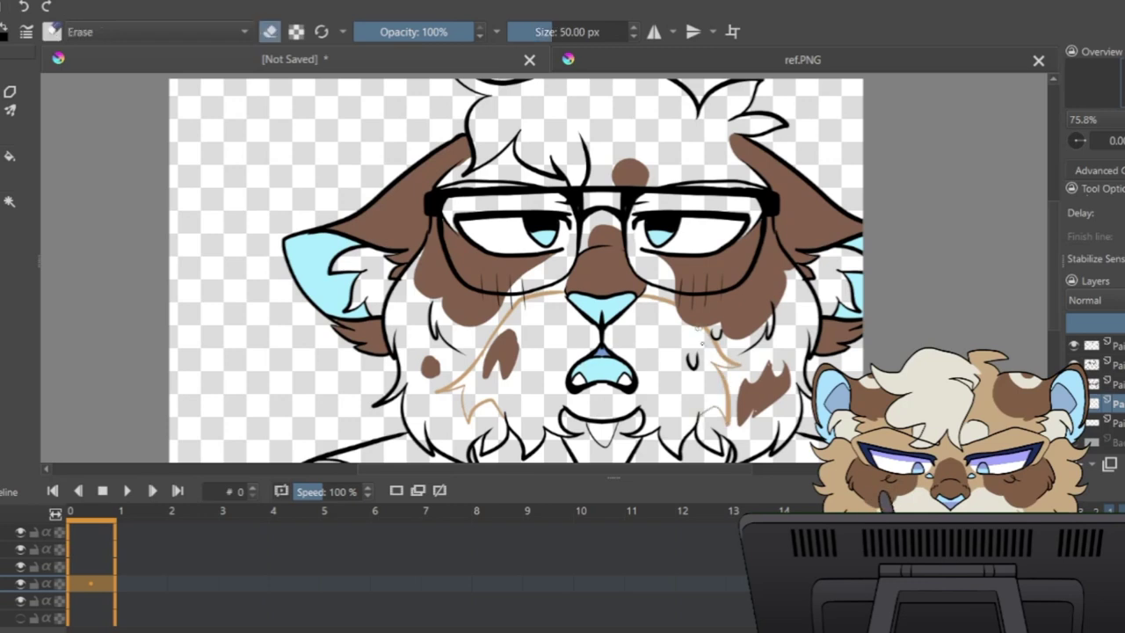
pyautogui.press('e')
# Step: Outline the pale eyebrow patches on the forehead and the jagged hairline under the fringe in tan
pyautogui.moveTo(633, 155)
pyautogui.mouseDown()
pyautogui.moveTo(667, 135)
pyautogui.moveTo(684, 180)
pyautogui.mouseUp()
pyautogui.moveTo(511, 179); pyautogui.dragTo(515, 165)
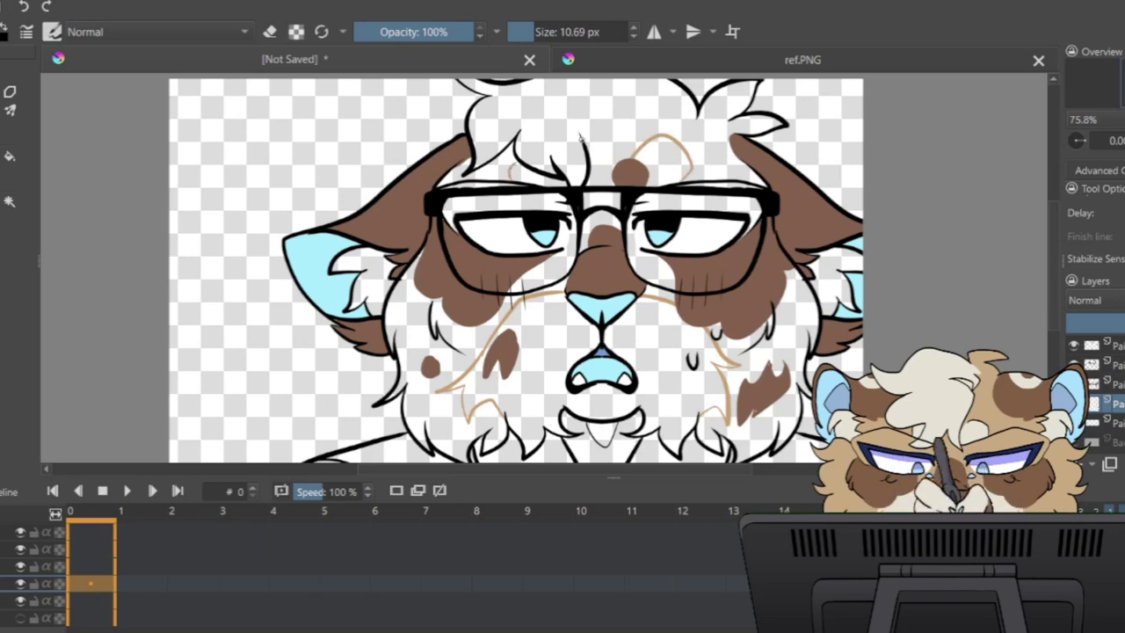
pyautogui.moveTo(581, 137); pyautogui.dragTo(537, 117)
pyautogui.moveTo(538, 117)
pyautogui.mouseDown()
pyautogui.moveTo(589, 111)
pyautogui.moveTo(615, 132)
pyautogui.moveTo(608, 95)
pyautogui.mouseUp()
pyautogui.moveTo(608, 95); pyautogui.dragTo(635, 135)
pyautogui.moveTo(635, 135); pyautogui.dragTo(681, 86)
# Step: Fill the left cheek, the left eye area behind the glasses and the strip above the left frame with tan
pyautogui.press('f')
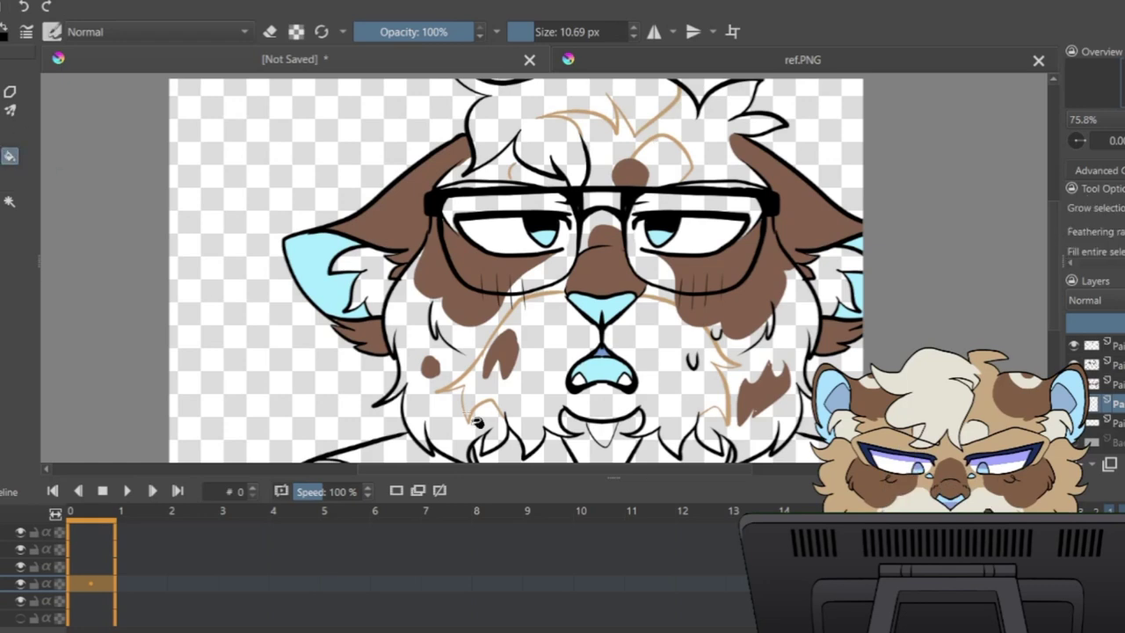
pyautogui.click(466, 347)
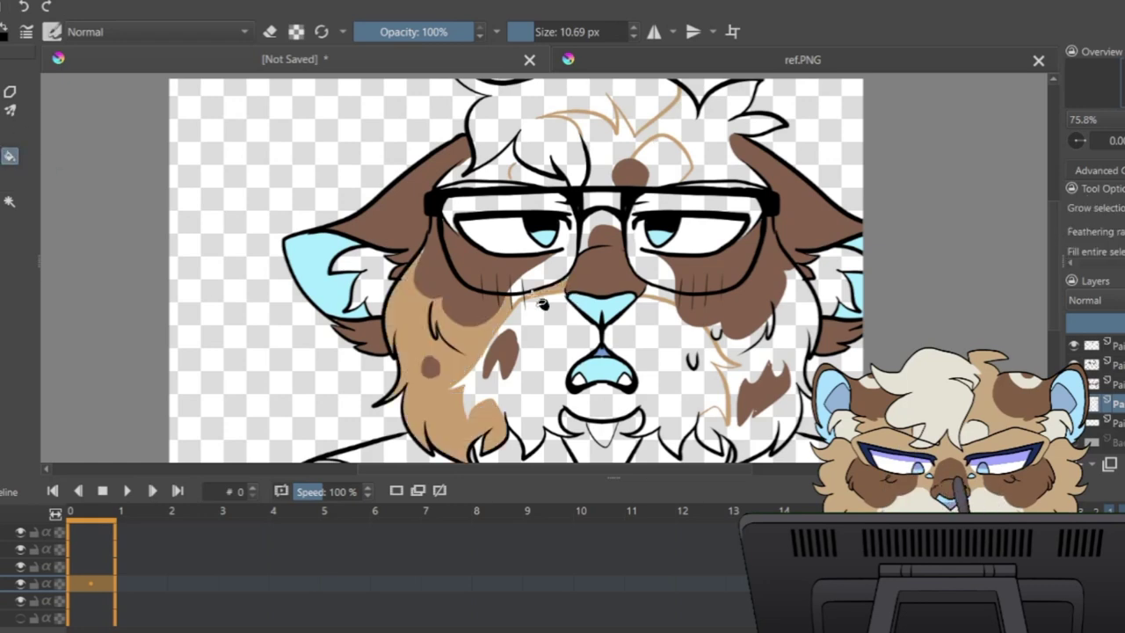
pyautogui.click(550, 271)
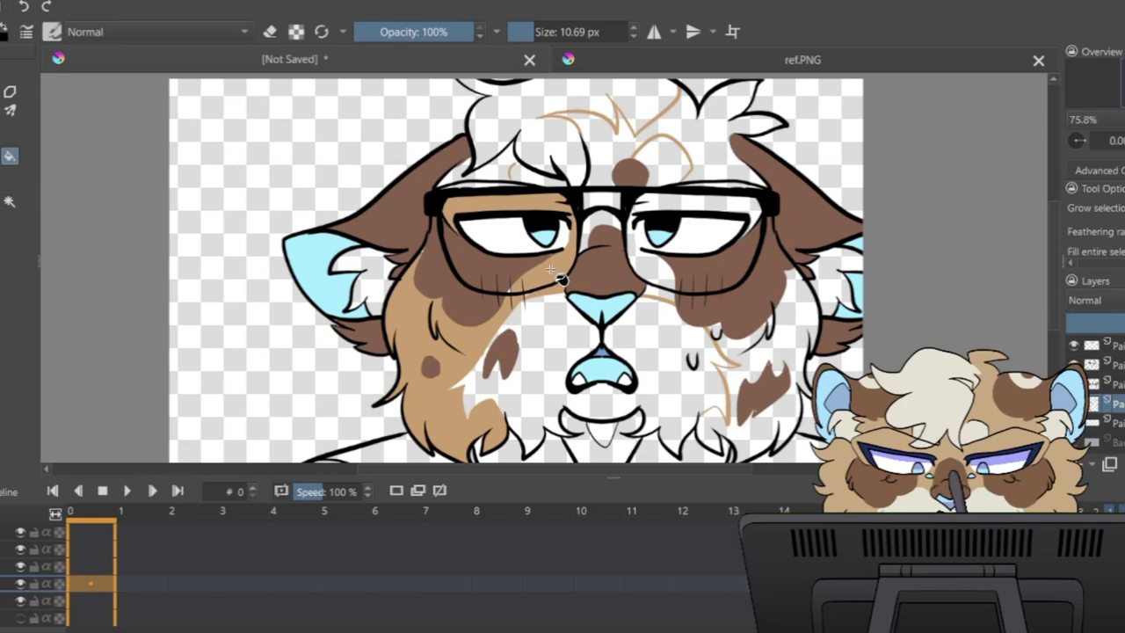
pyautogui.click(508, 176)
pyautogui.click(24, 6)
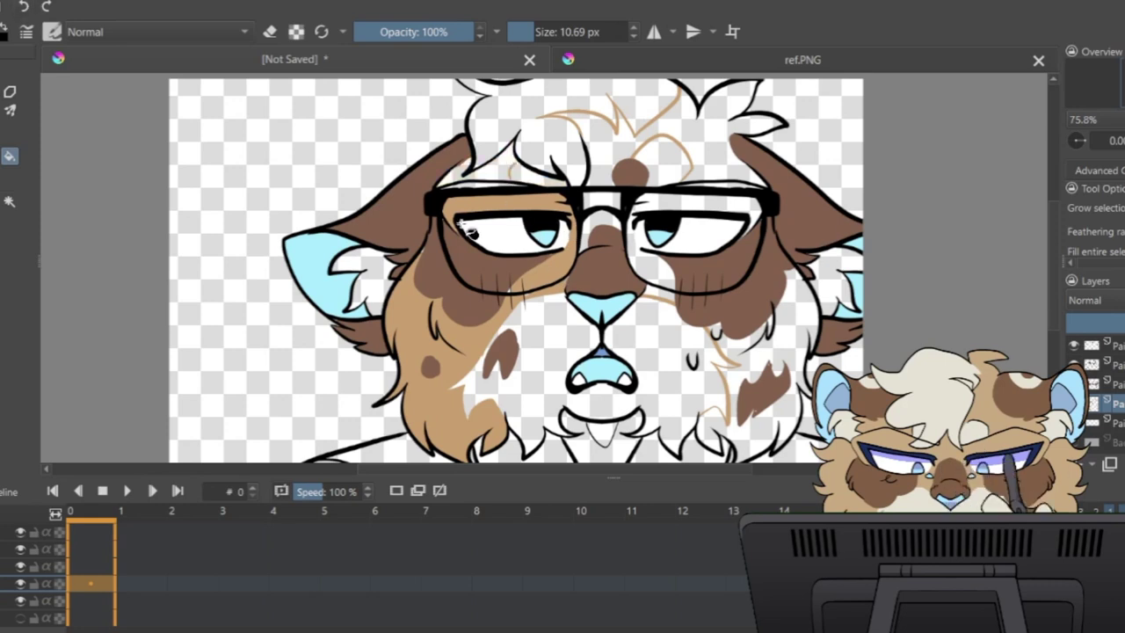
pyautogui.click(475, 185)
pyautogui.press('b')
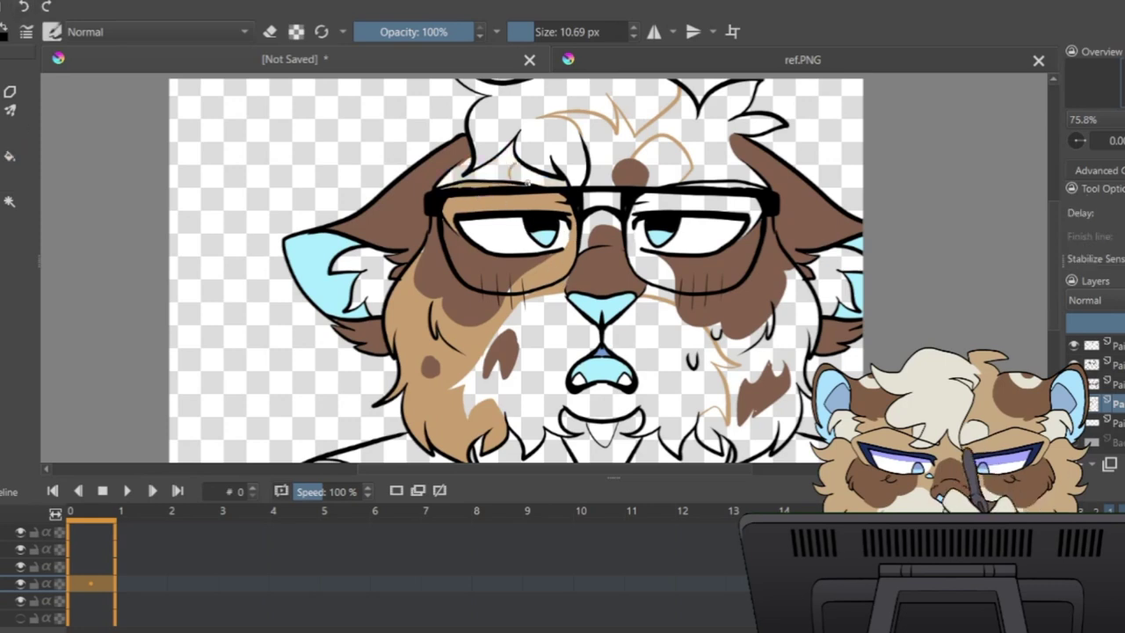
pyautogui.press('f')
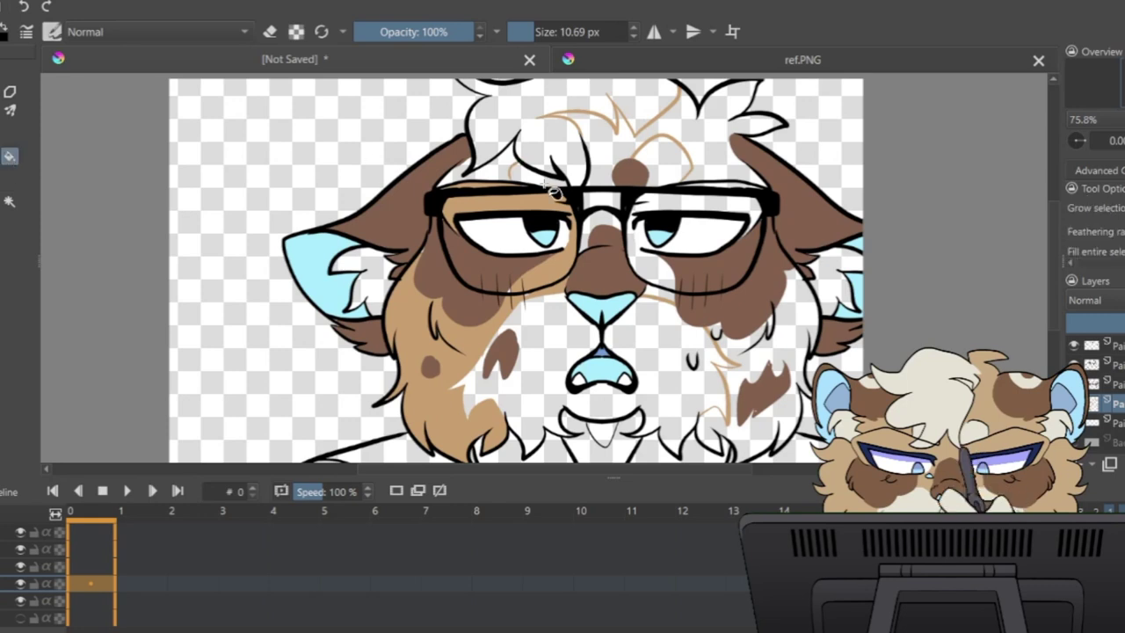
# Step: Fill the forehead, the right cheek, the right eye area and the nose bridge with tan
pyautogui.click(719, 172)
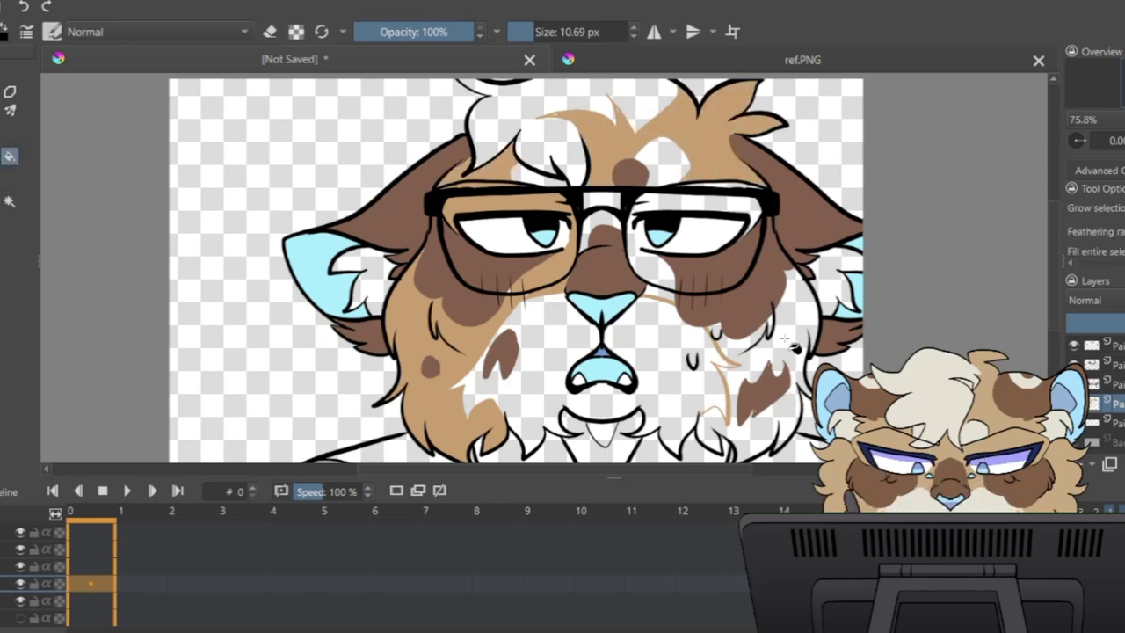
pyautogui.click(801, 406)
pyautogui.click(661, 271)
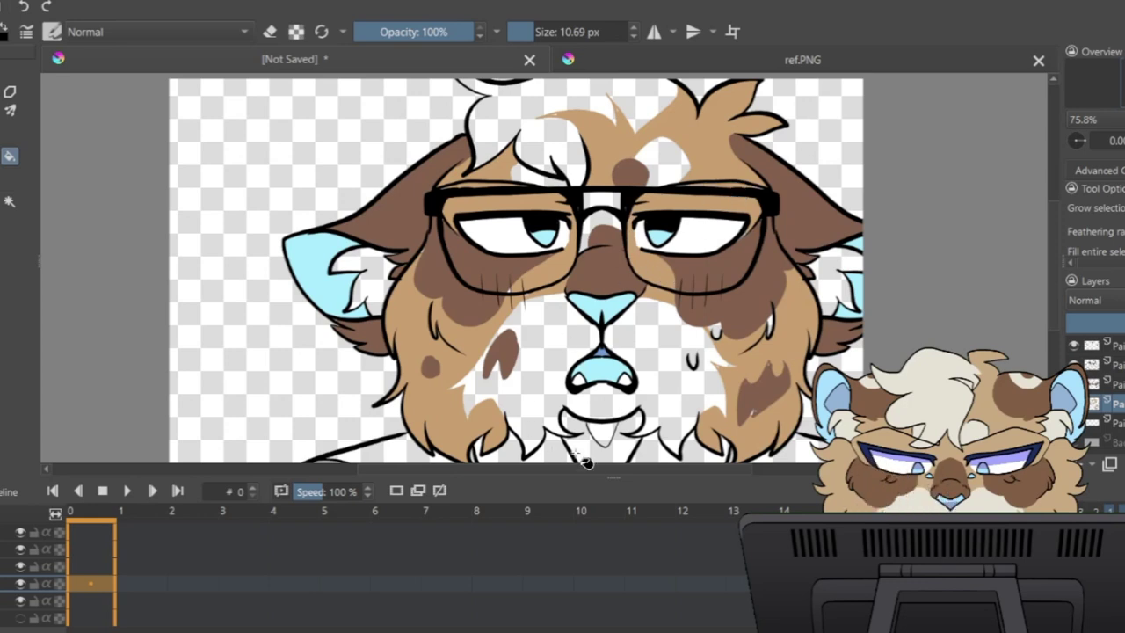
pyautogui.press('b')
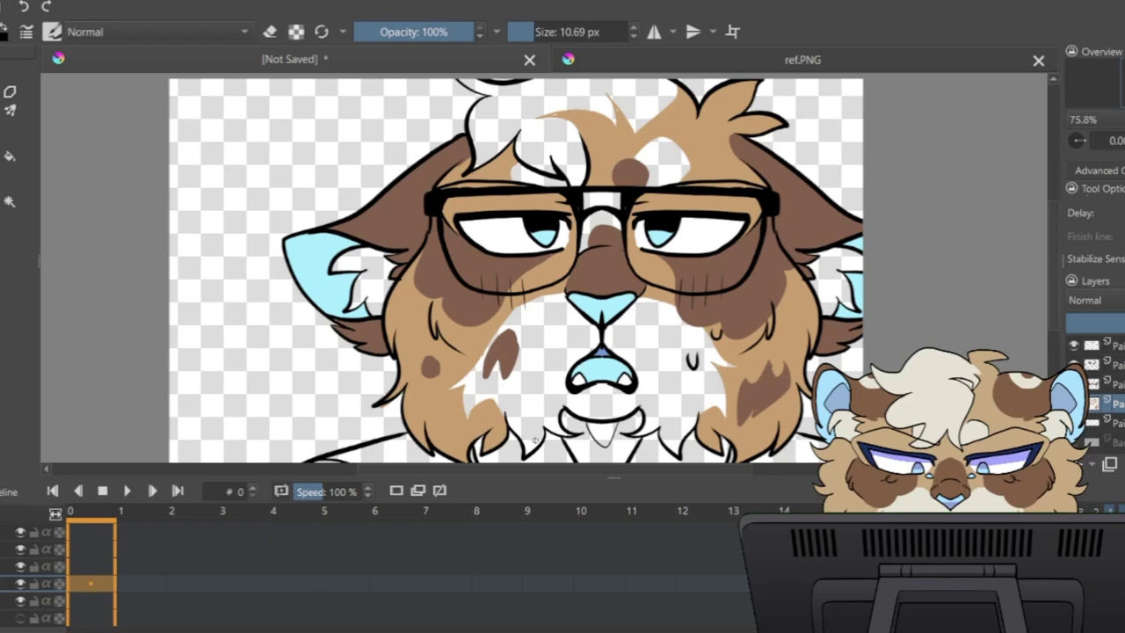
pyautogui.press('f')
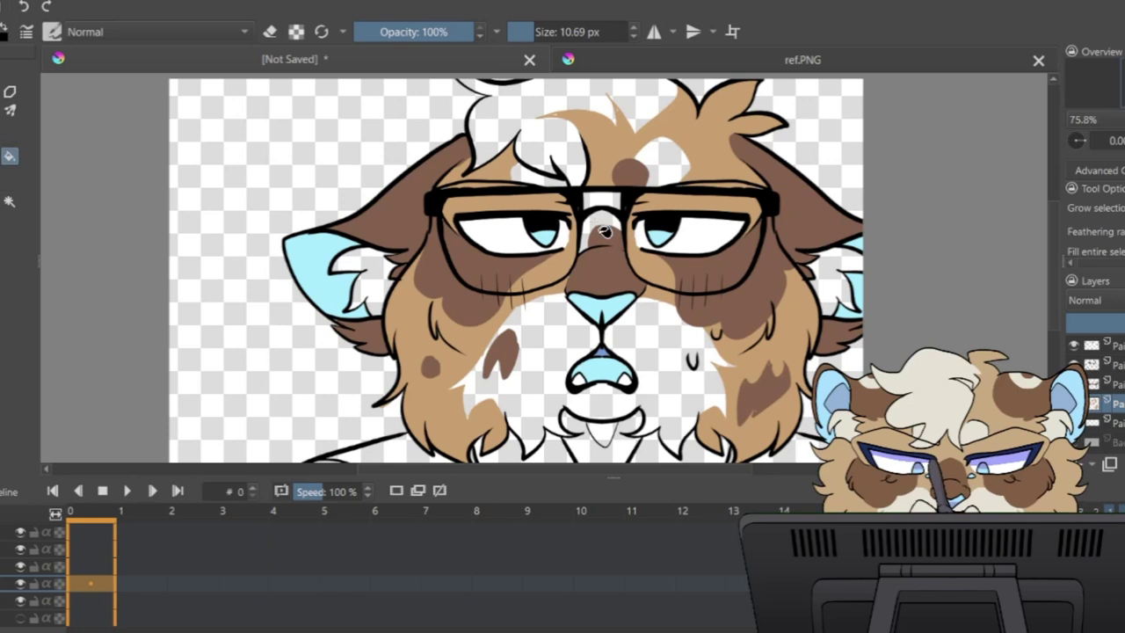
pyautogui.press('b')
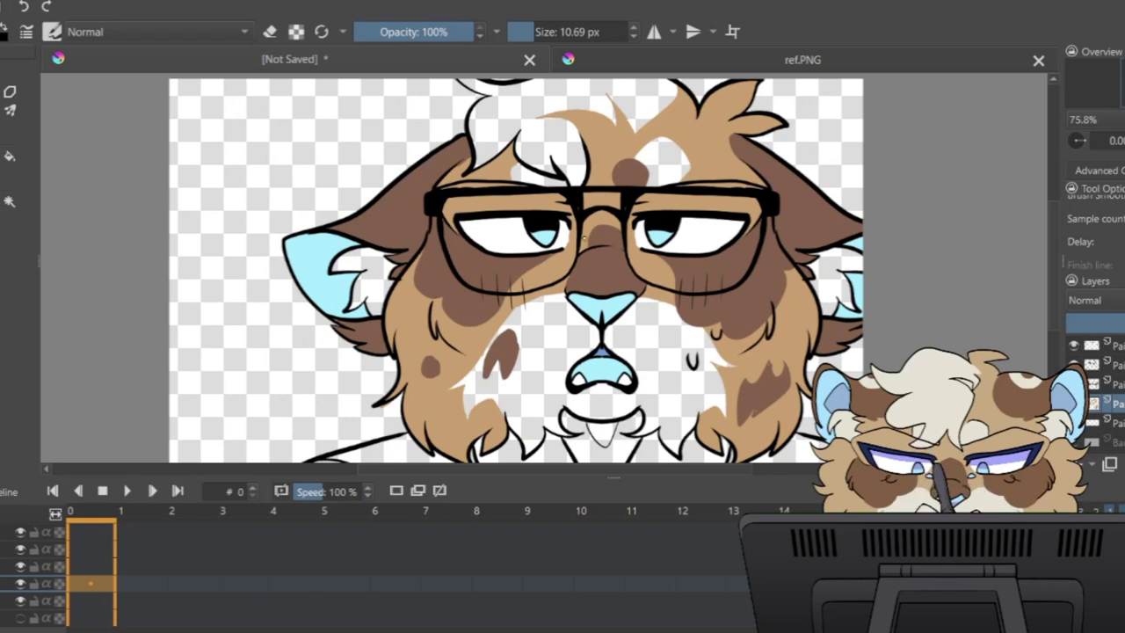
# Step: Sample the cream color from the ref.PNG character sheet and add a paint layer beneath the tan fills
pyautogui.press('pagedown')
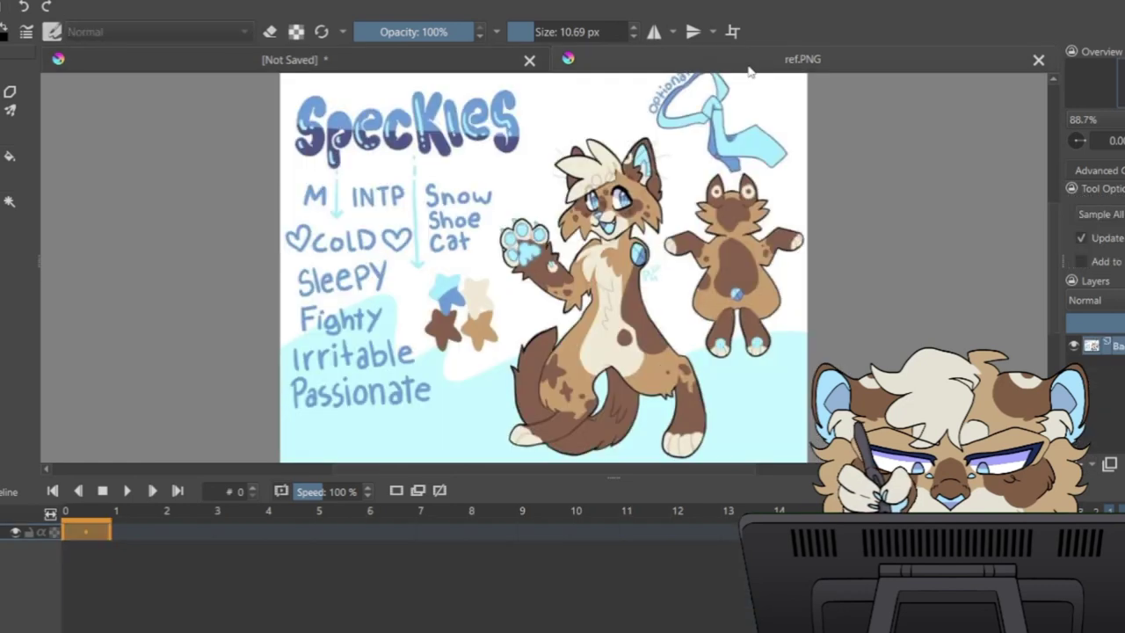
pyautogui.click(554, 60)
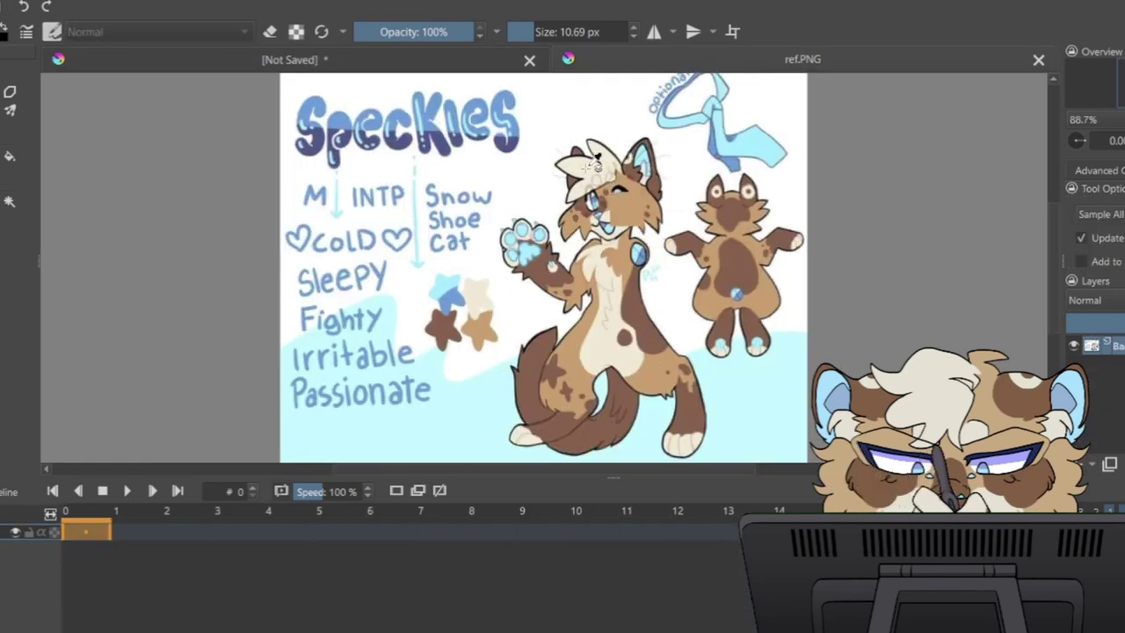
pyautogui.click(484, 61)
pyautogui.click(10, 158)
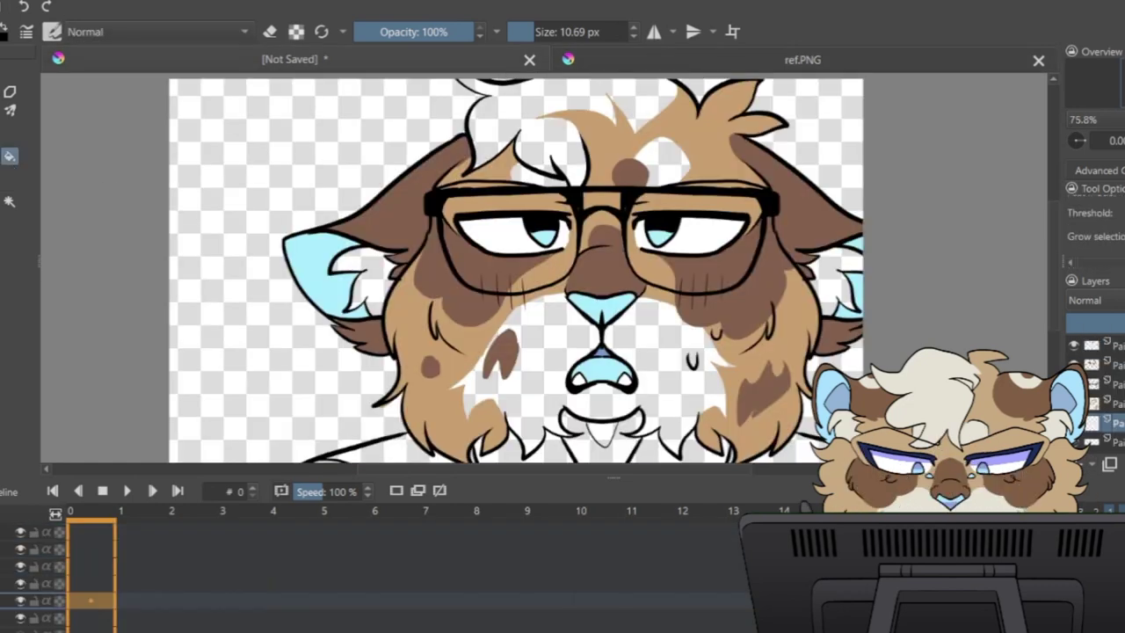
# Step: Fill the hair, the eyebrow patches, the muzzle and chin, and both inner ear tufts with cream
pyautogui.click(540, 175)
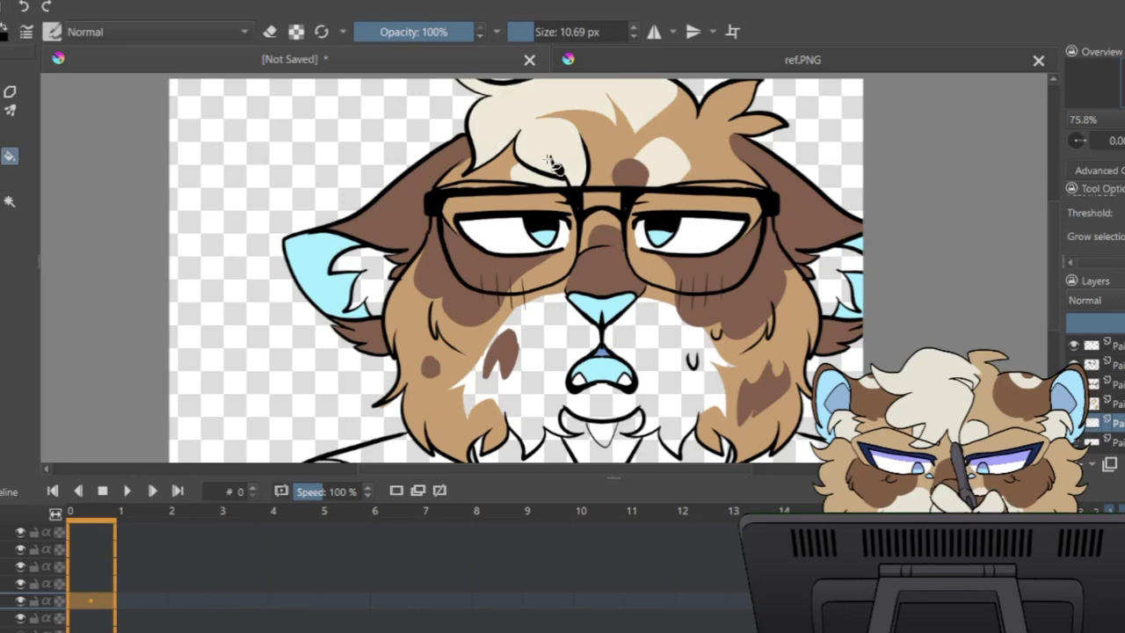
pyautogui.click(541, 373)
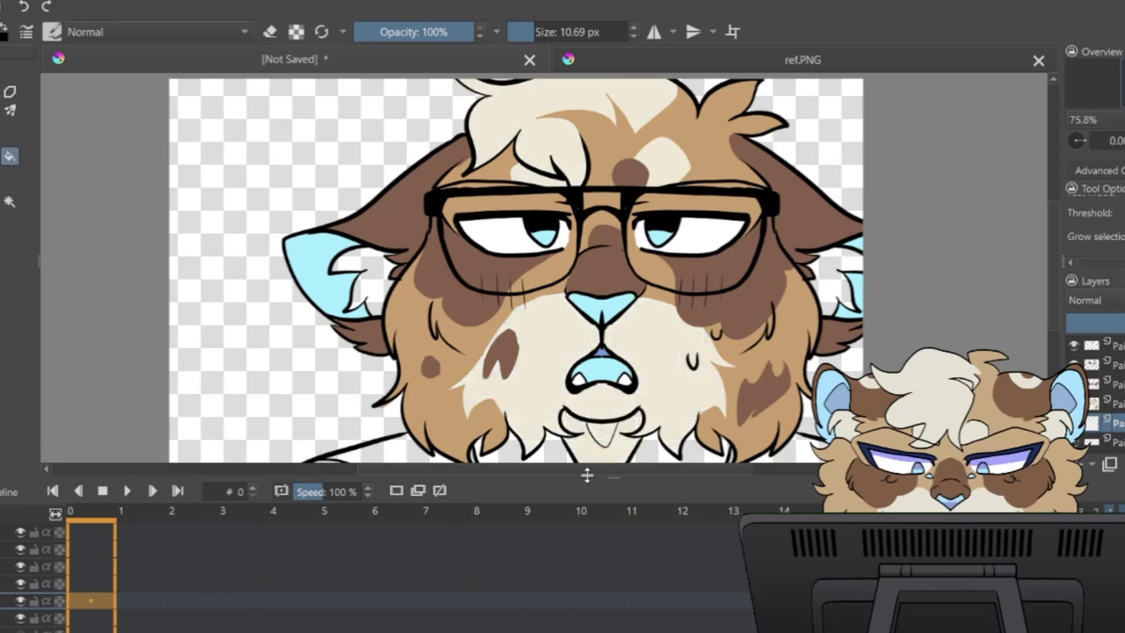
pyautogui.click(830, 283)
pyautogui.click(391, 264)
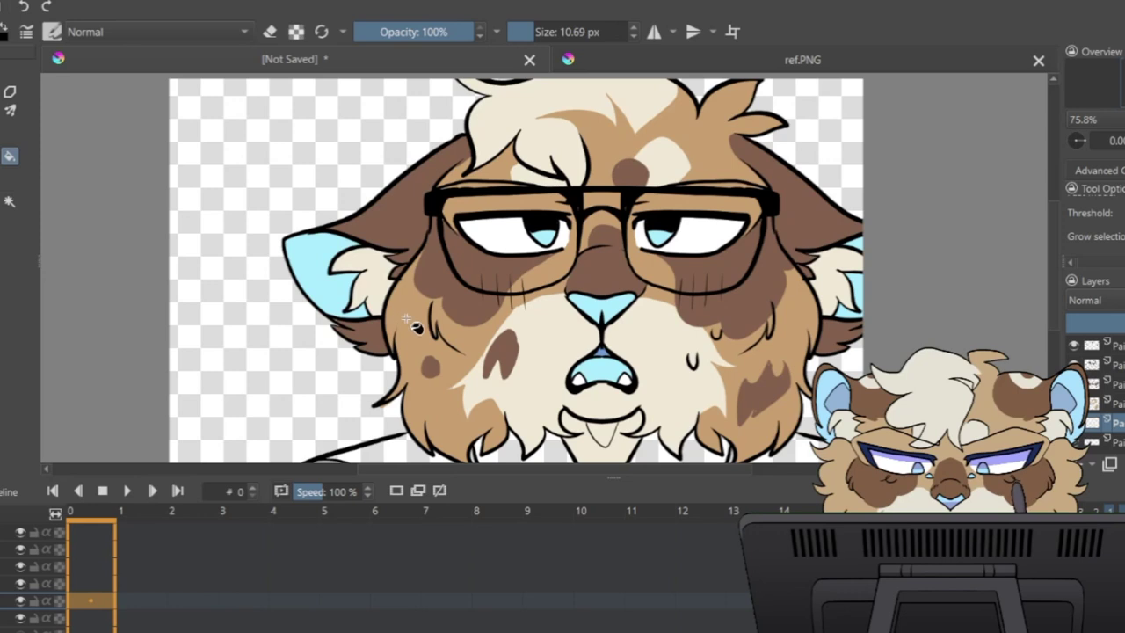
# Step: Place a new empty paint layer directly below the top layer and choose light yellow as the painting color
pyautogui.moveTo(589, 318); pyautogui.dragTo(583, 286)
pyautogui.moveTo(1118, 423); pyautogui.dragTo(1117, 357)
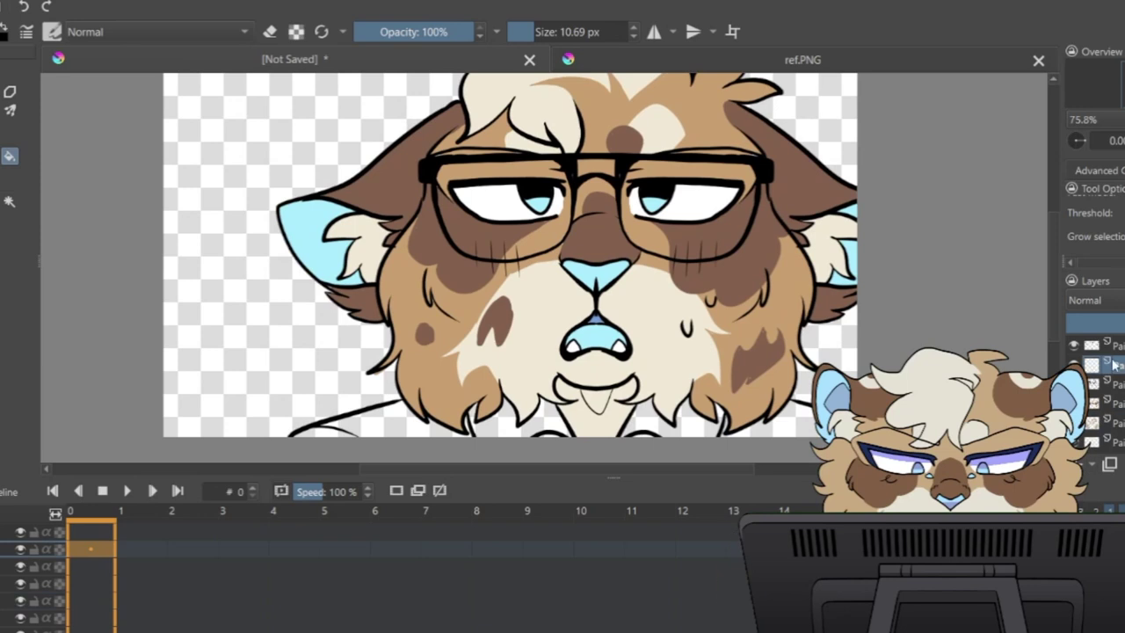
pyautogui.click(1100, 171)
pyautogui.click(1123, 221)
pyautogui.click(1123, 221)
pyautogui.click(1123, 221)
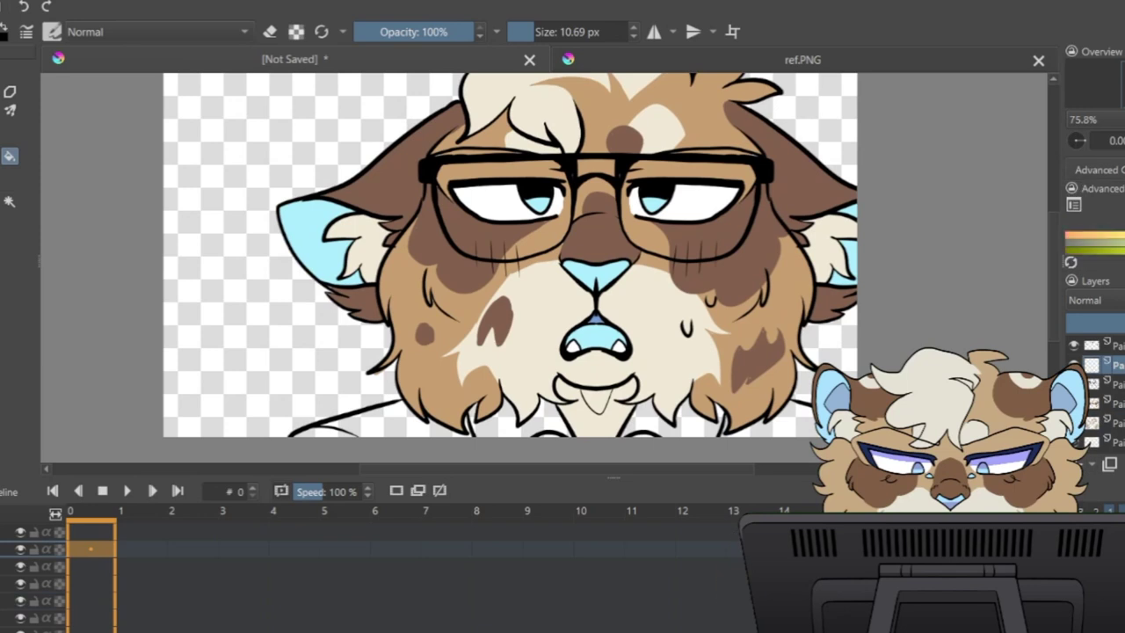
# Step: Fill all visible parts of the shirt with light yellow and move its layer beneath the tan fur fills
pyautogui.click(794, 433)
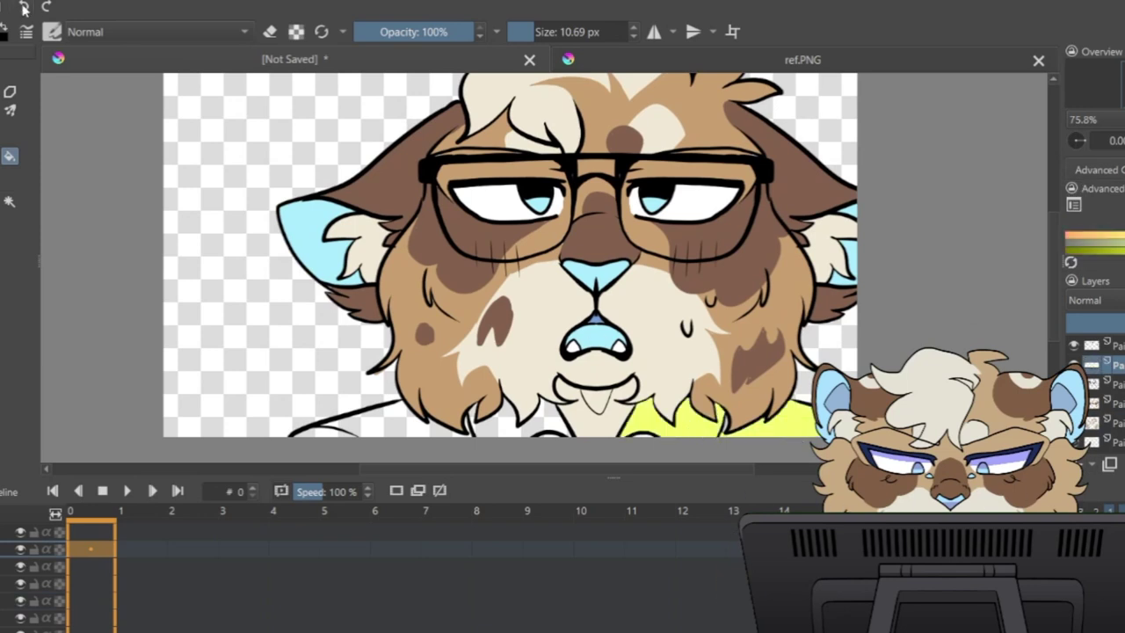
pyautogui.click(25, 7)
pyautogui.click(1103, 383)
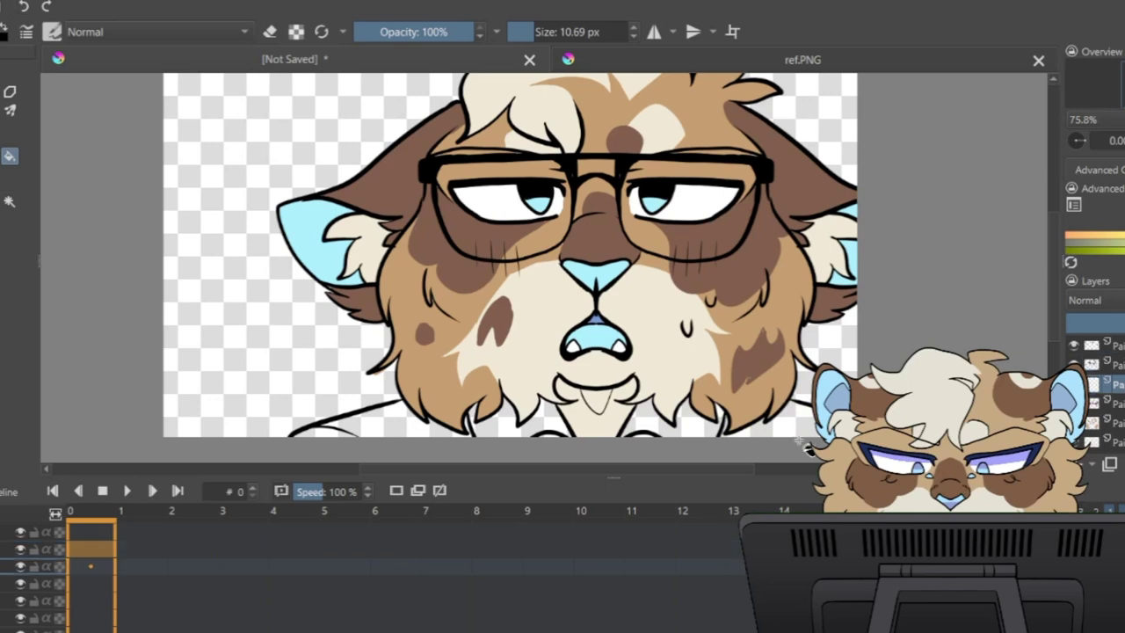
pyautogui.click(787, 430)
pyautogui.click(693, 436)
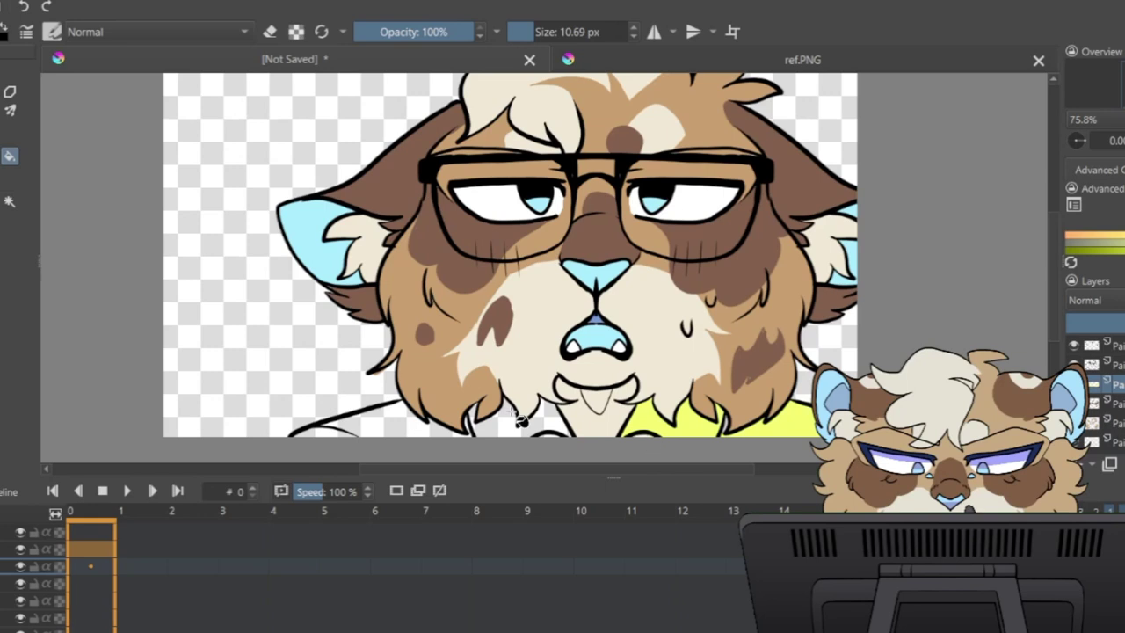
pyautogui.click(572, 434)
pyautogui.click(415, 429)
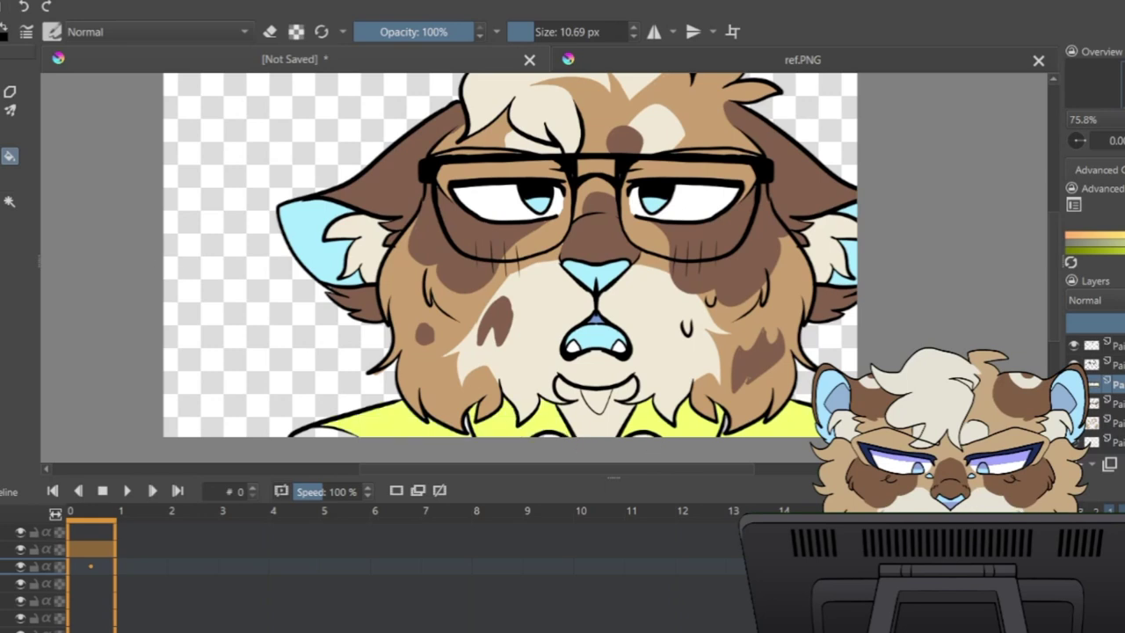
pyautogui.click(326, 431)
pyautogui.press('b')
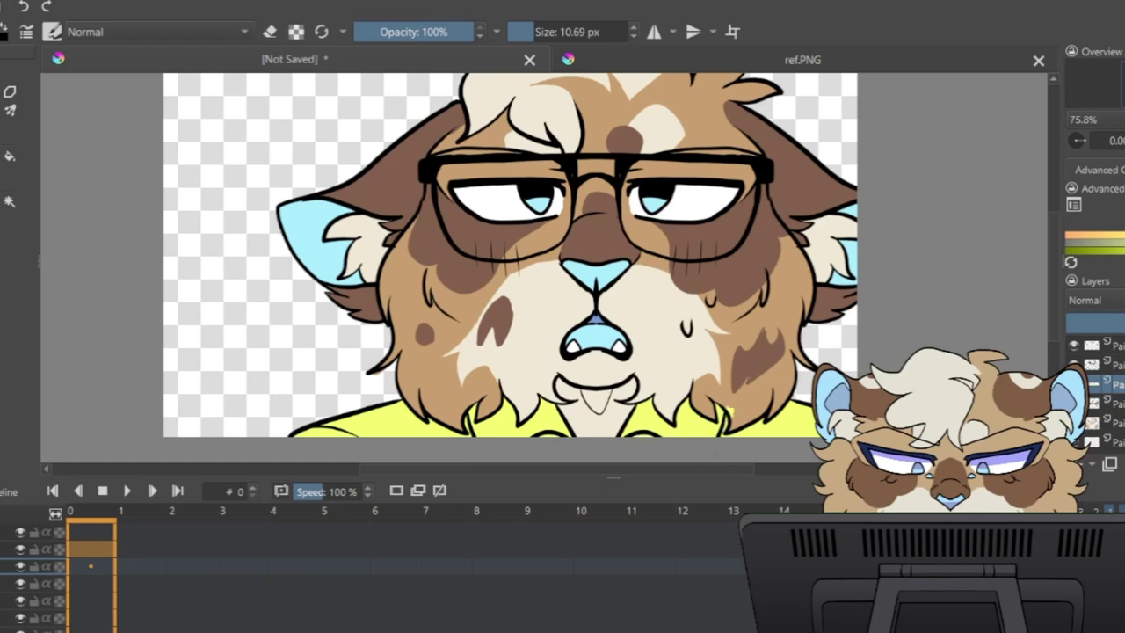
pyautogui.moveTo(1117, 384); pyautogui.dragTo(1117, 431)
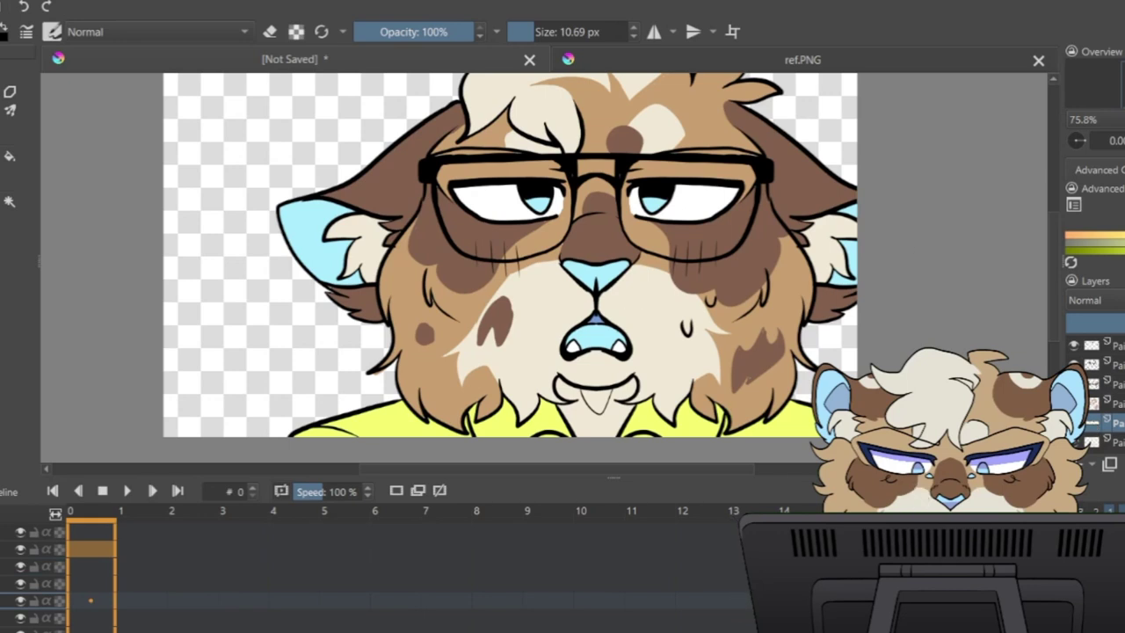
# Step: Paint salmon-pink flowers on both shoulders of the yellow shirt with a 37.05 px brush
pyautogui.click(1124, 220)
pyautogui.click(1123, 220)
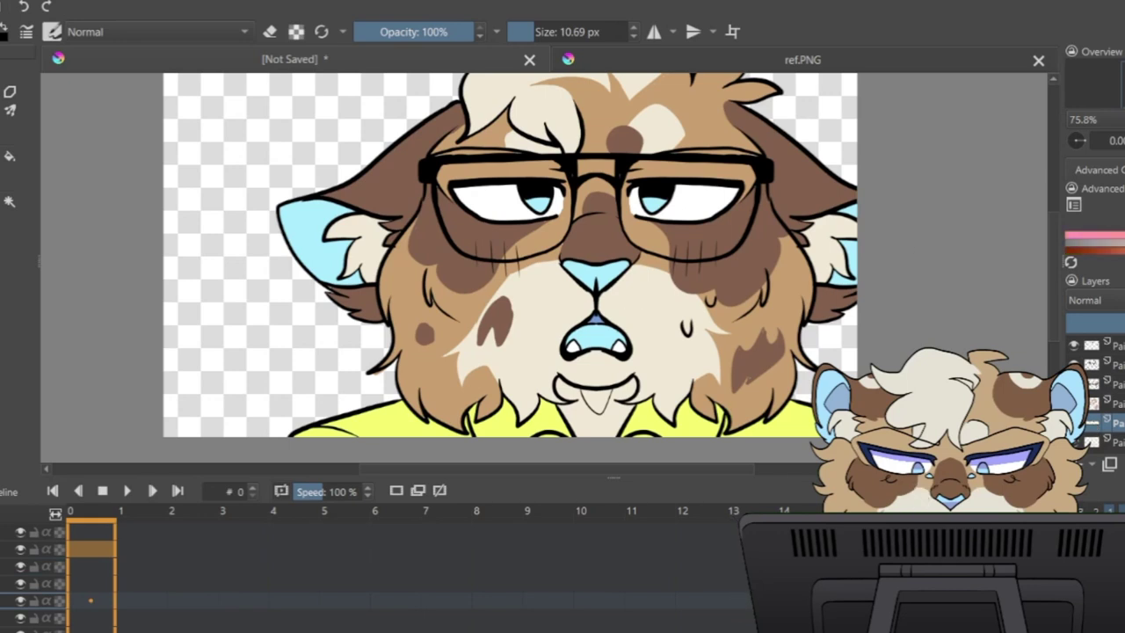
pyautogui.moveTo(544, 33); pyautogui.dragTo(552, 36)
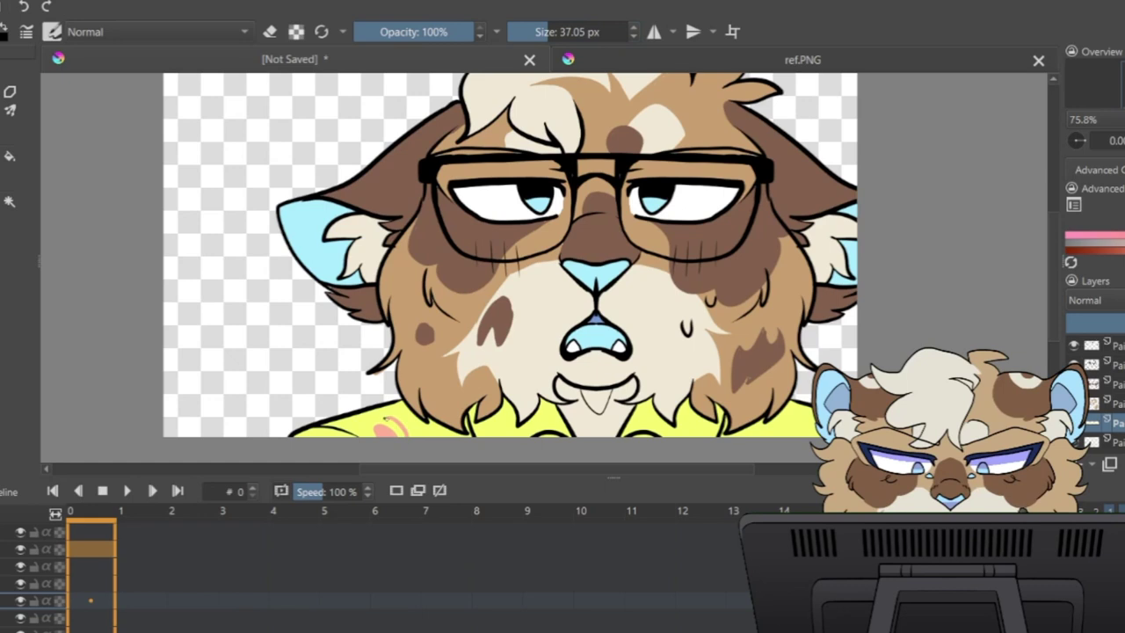
pyautogui.moveTo(398, 413); pyautogui.dragTo(423, 431)
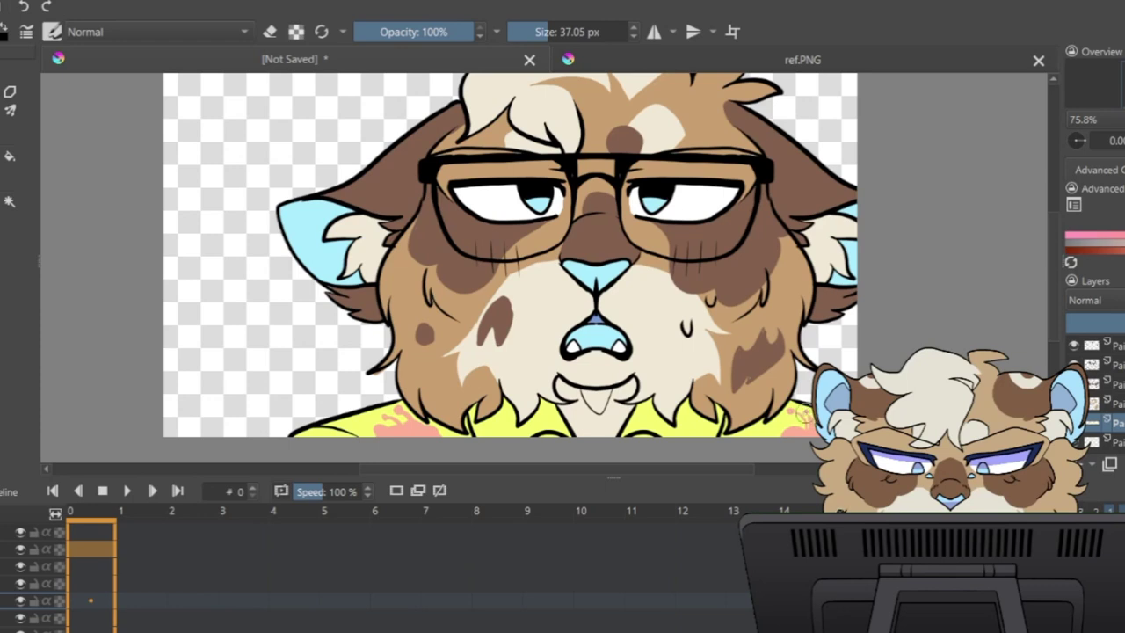
pyautogui.press('e')
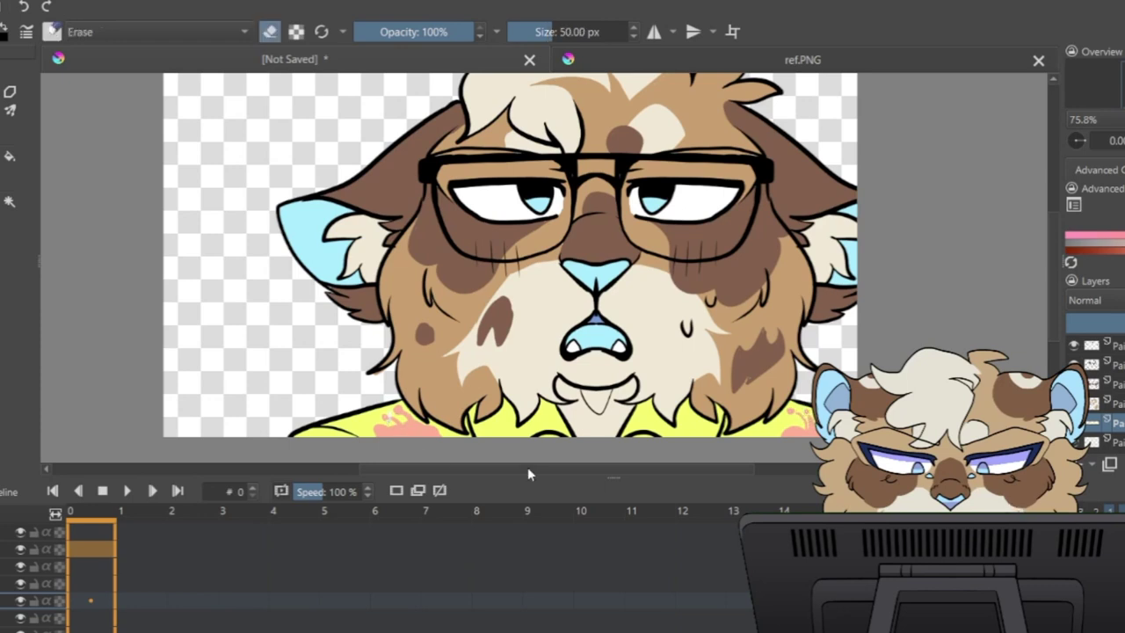
pyautogui.press('e')
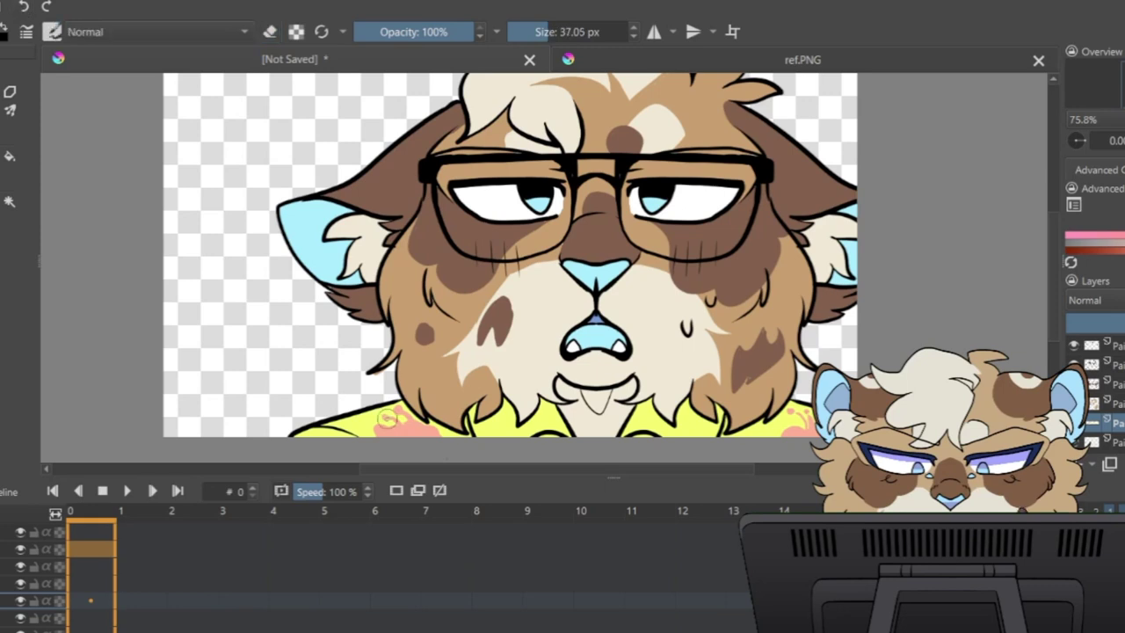
# Step: Sample the shirt's yellow to paint details inside the pink flowers, and add cyan flowers to the shirt
pyautogui.keyDown('ctrl'); pyautogui.click(364, 423); pyautogui.keyUp('ctrl')
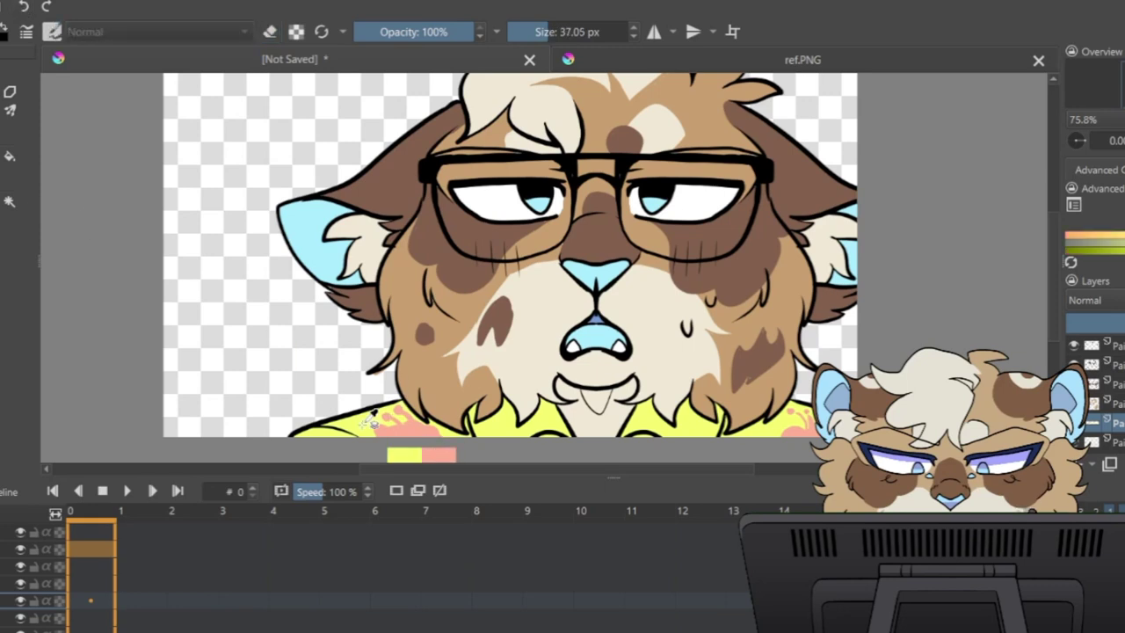
pyautogui.press('f')
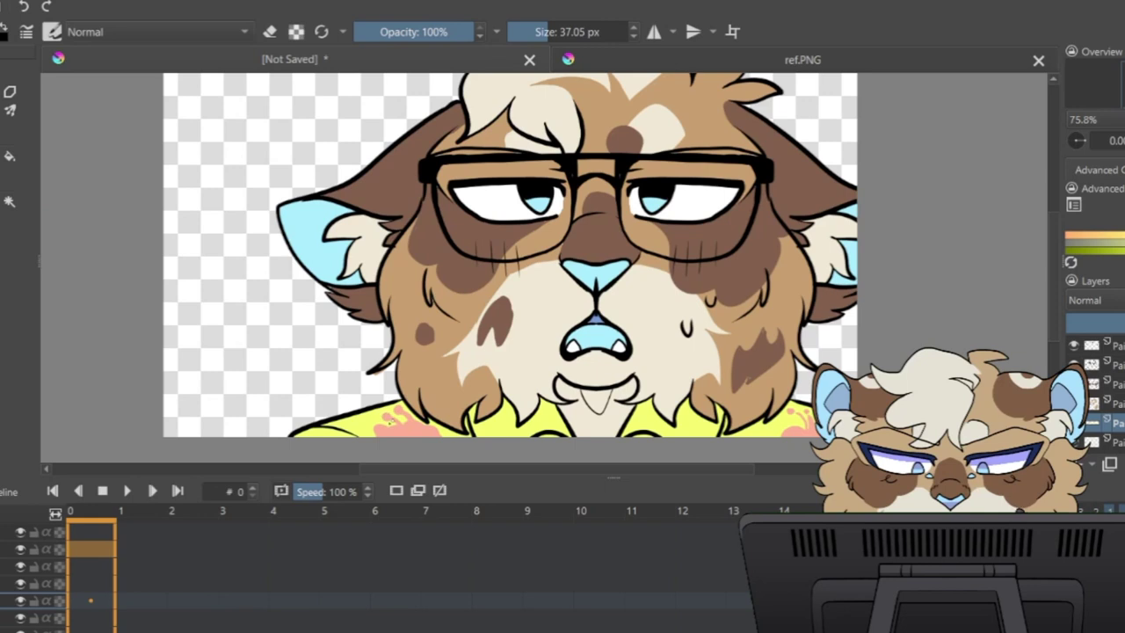
pyautogui.moveTo(392, 422); pyautogui.dragTo(407, 405)
pyautogui.moveTo(411, 429); pyautogui.dragTo(406, 420)
pyautogui.click(1123, 215)
pyautogui.click(1123, 215)
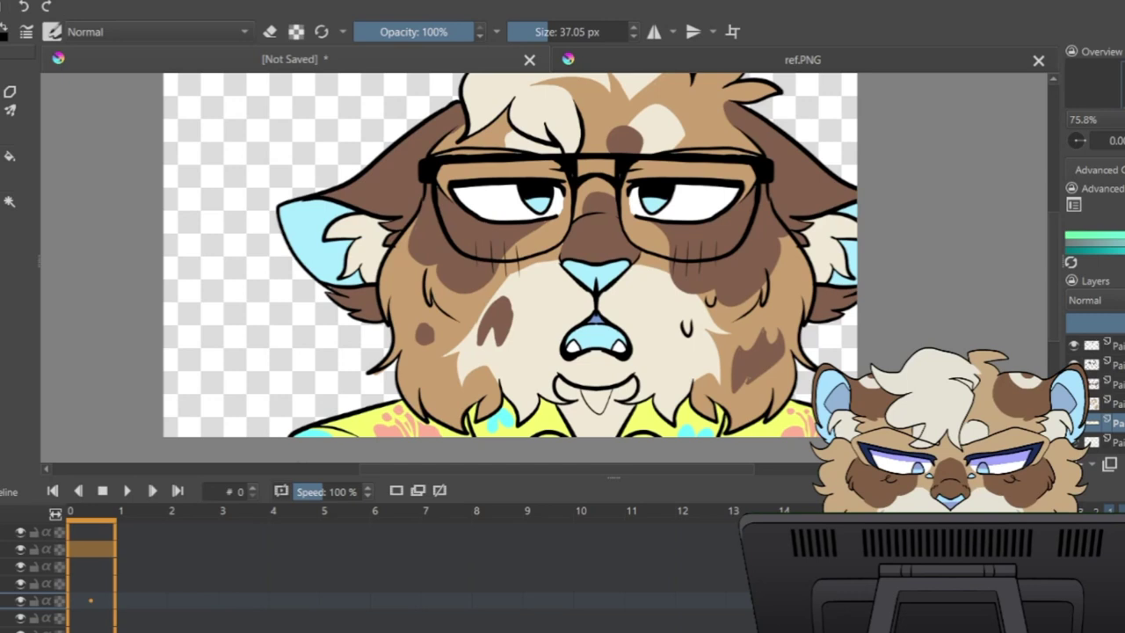
# Step: Add a paint layer beneath the glasses layer and hide the line art and all color layers
pyautogui.click(1116, 365)
pyautogui.press('Insert')
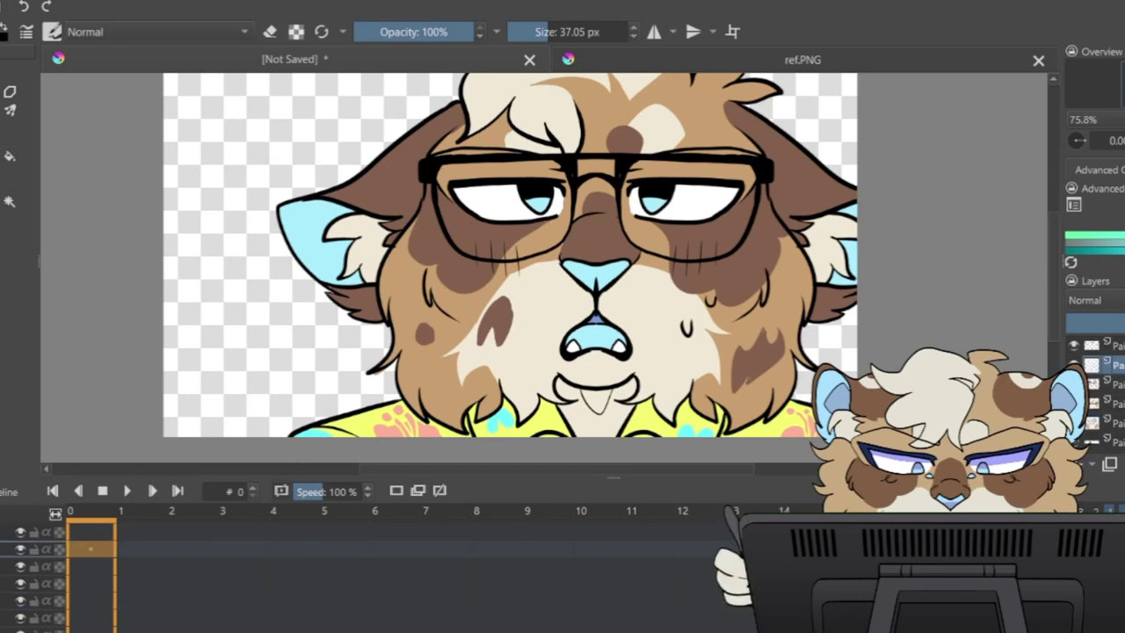
pyautogui.click(1074, 384)
pyautogui.click(1074, 404)
pyautogui.click(1074, 423)
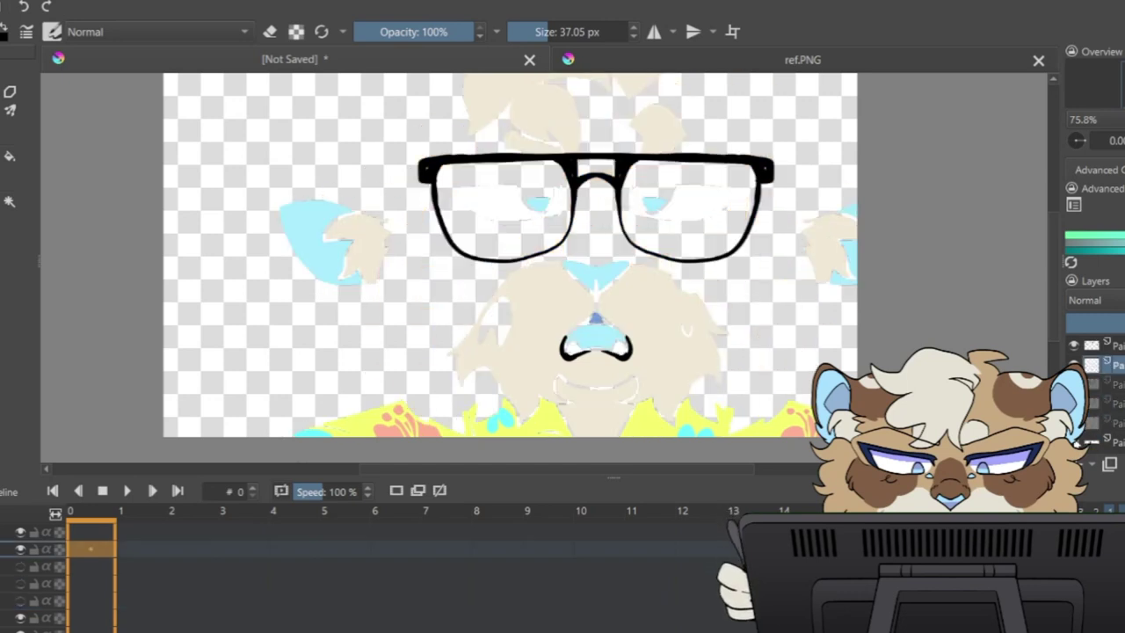
pyautogui.click(1073, 344)
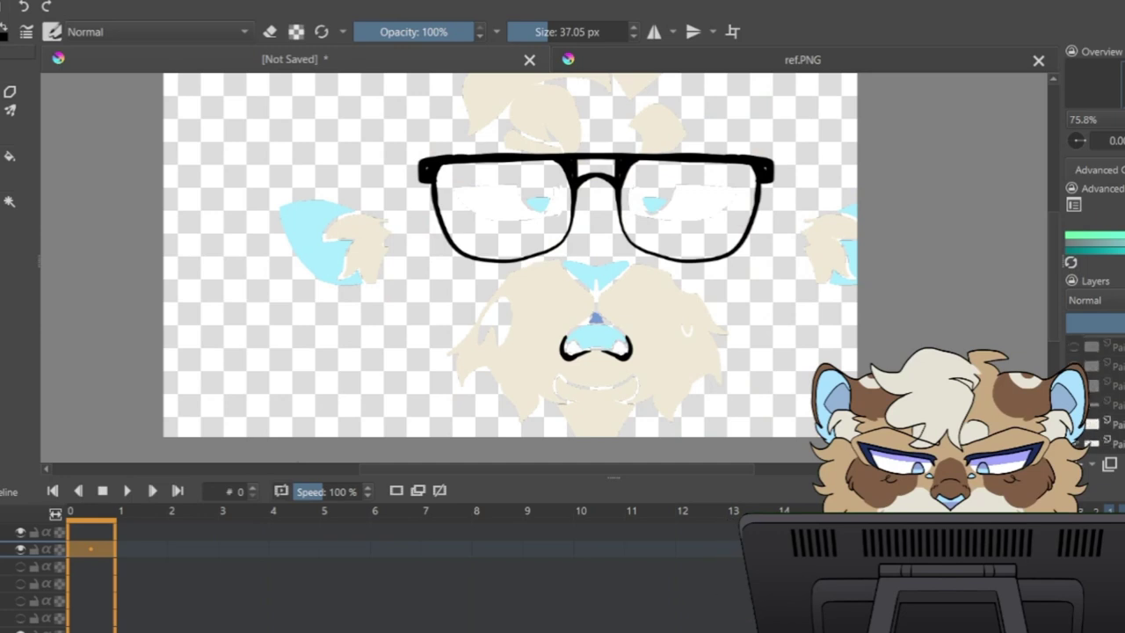
pyautogui.click(1073, 425)
pyautogui.click(1074, 444)
pyautogui.scroll(3, 1099, 404)
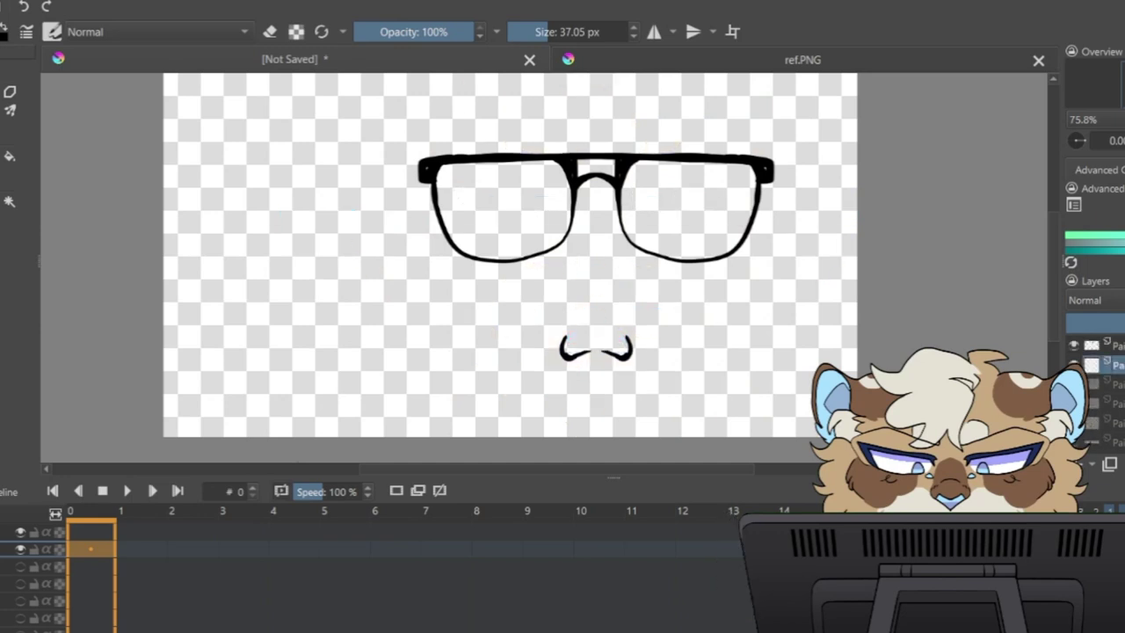
# Step: Fill both lenses of the glasses with white
pyautogui.click(10, 156)
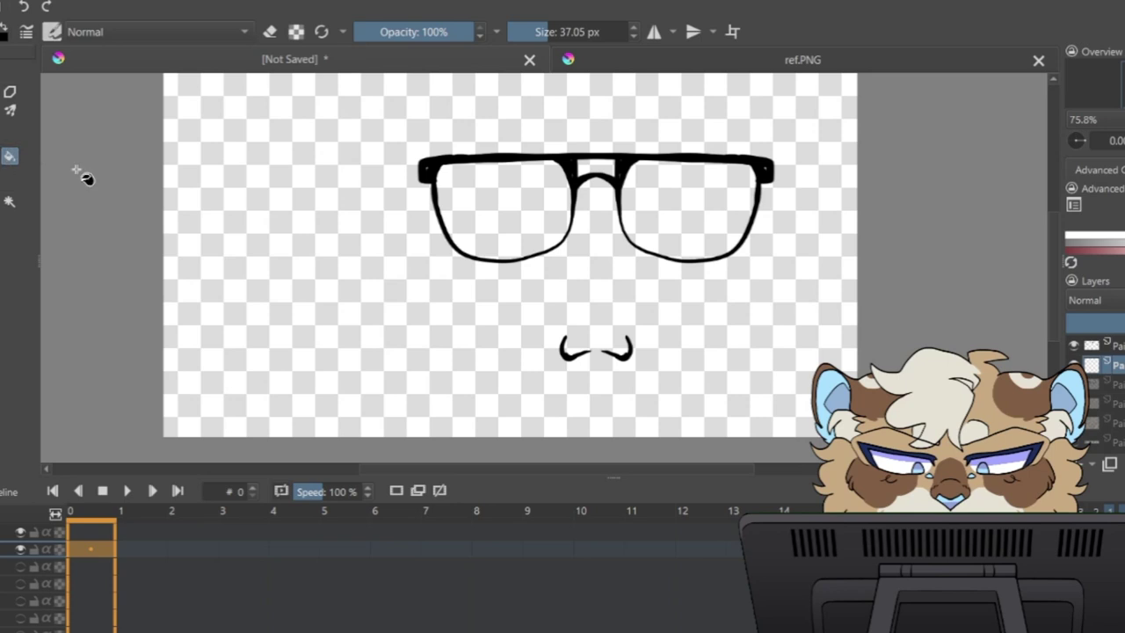
pyautogui.click(534, 211)
pyautogui.click(672, 219)
# Step: Make the hidden line art and color layers visible again
pyautogui.click(1074, 384)
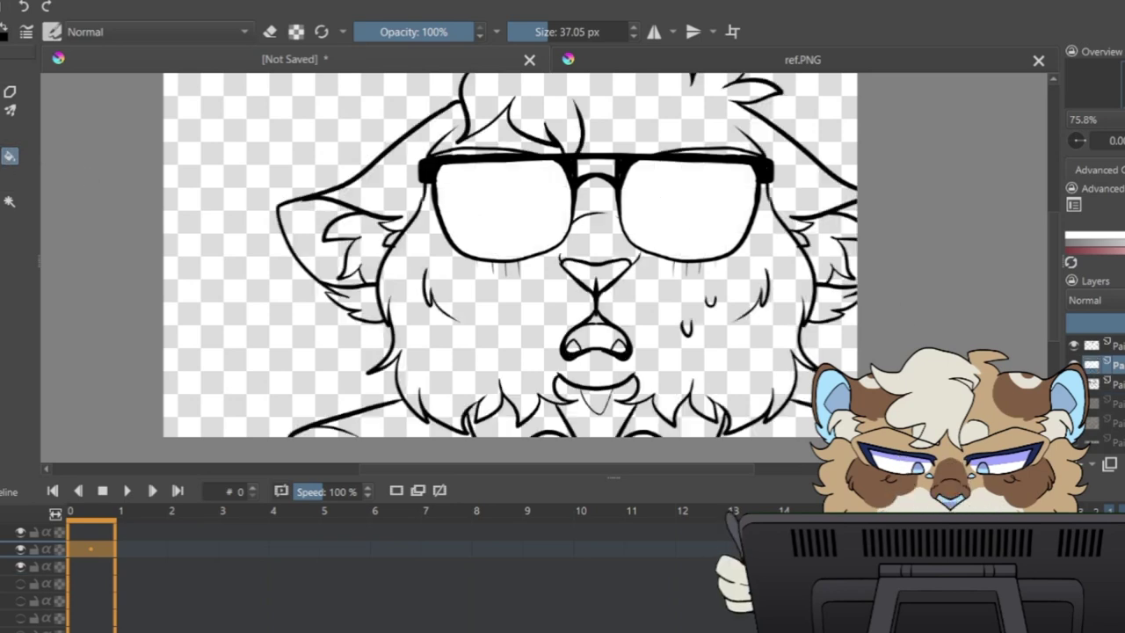
pyautogui.click(1073, 403)
pyautogui.click(1073, 423)
pyautogui.click(1074, 442)
pyautogui.scroll(-3, 1098, 430)
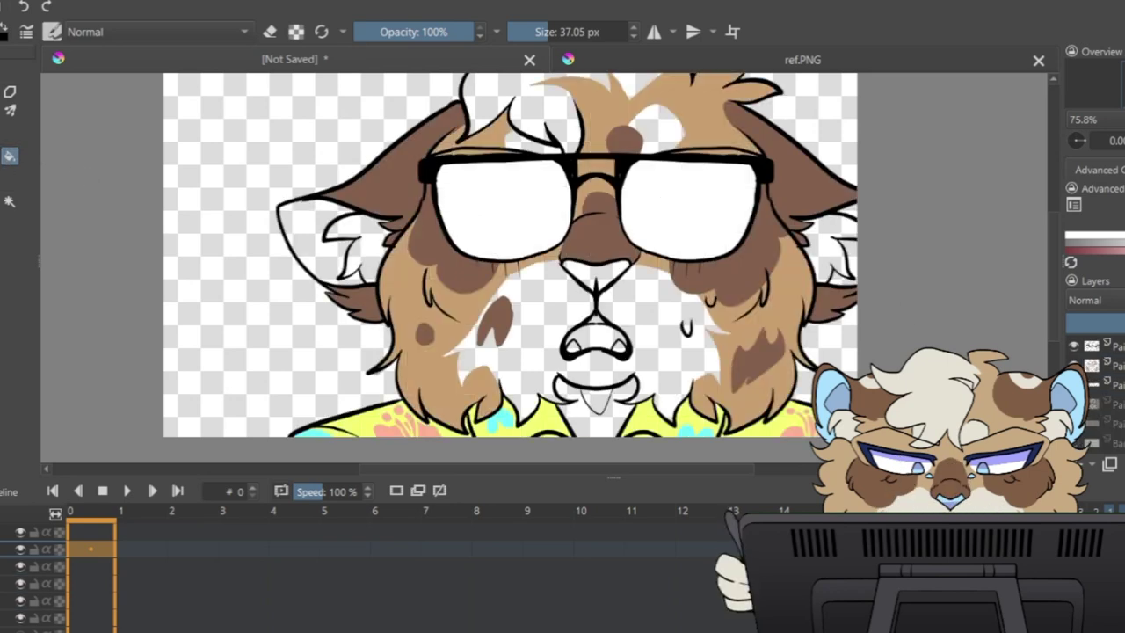
pyautogui.click(1074, 405)
pyautogui.click(1074, 424)
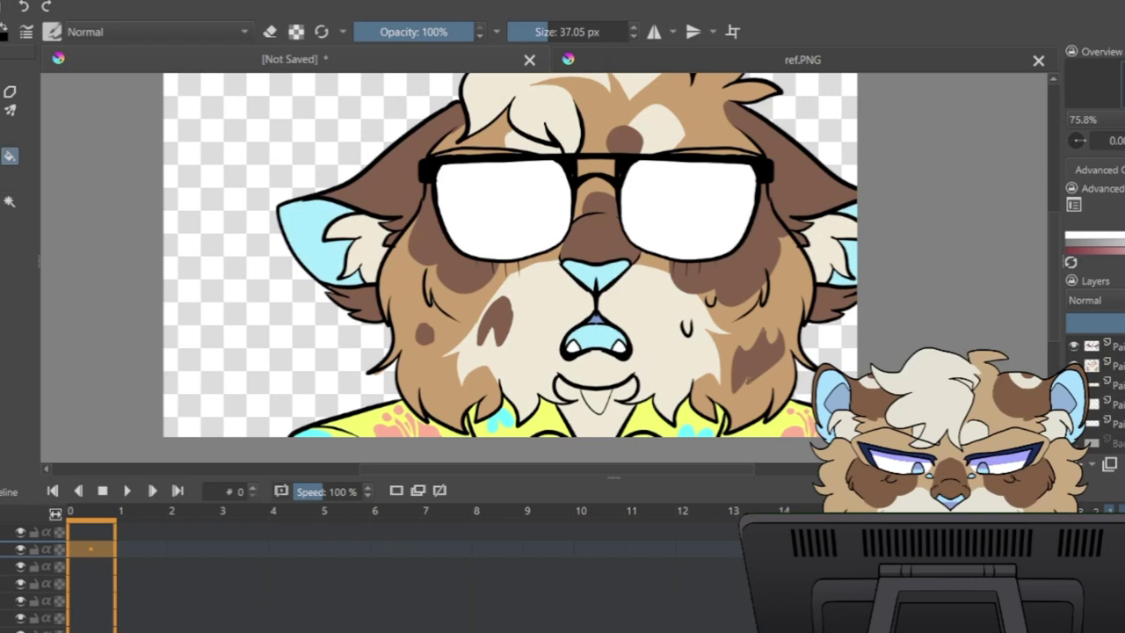
pyautogui.scroll(3, 1098, 395)
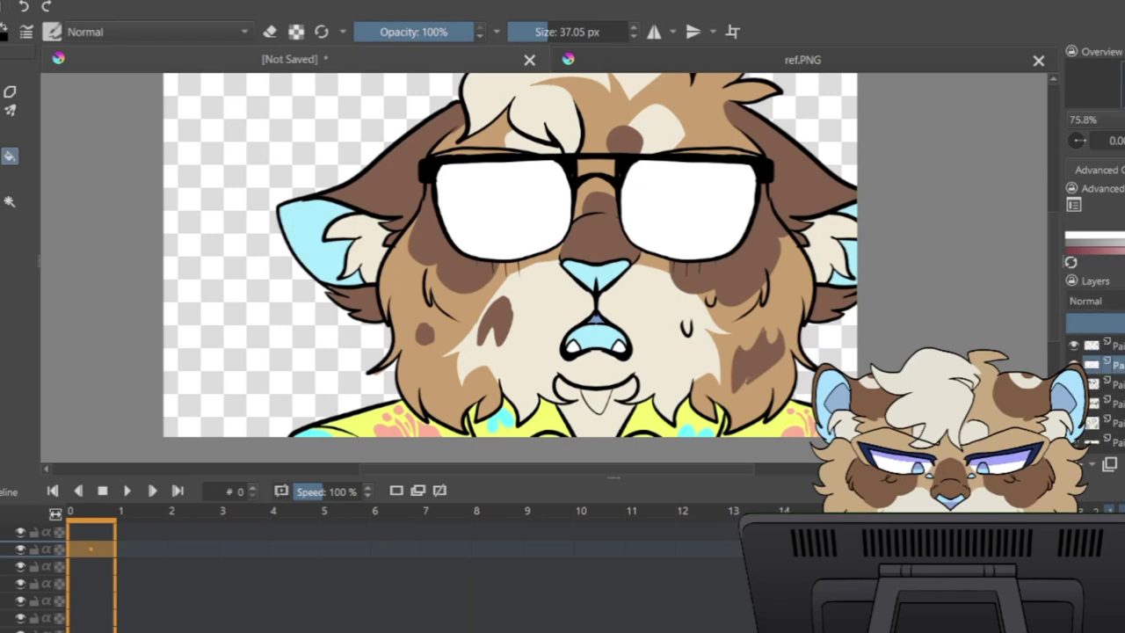
# Step: Set the white lens layer's blending mode to Overlay and lower its opacity
pyautogui.click(1089, 312)
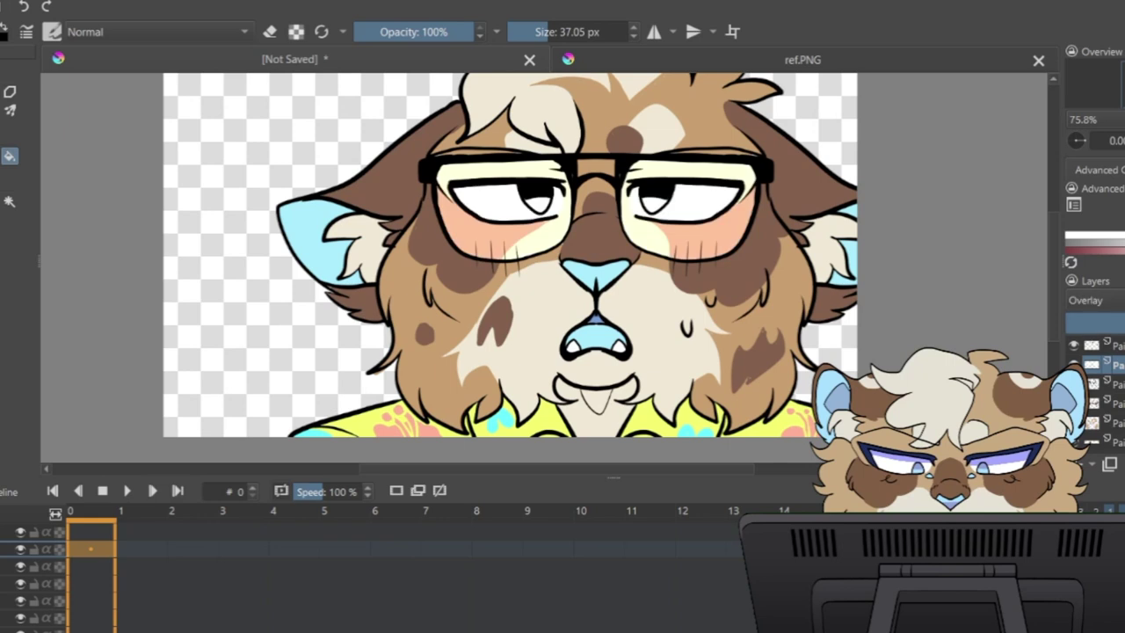
pyautogui.click(1117, 324)
pyautogui.click(1117, 324)
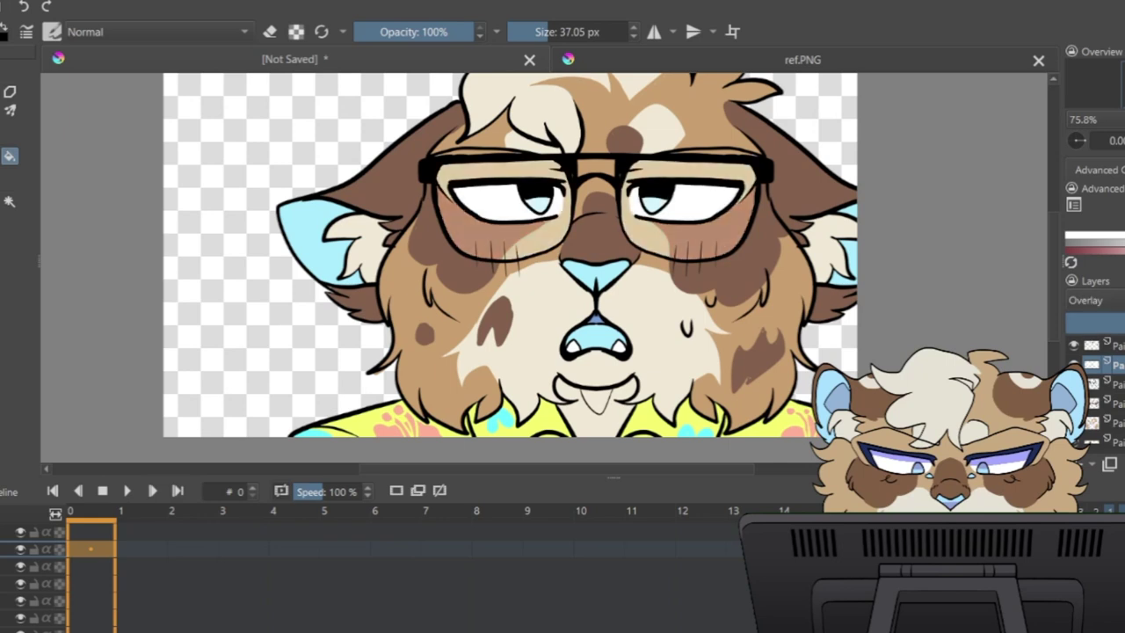
# Step: On a new layer, paint white reflections along the lens tops with diagonal streaks across both lenses, and lower the layer's opacity
pyautogui.press('Insert')
pyautogui.press('b')
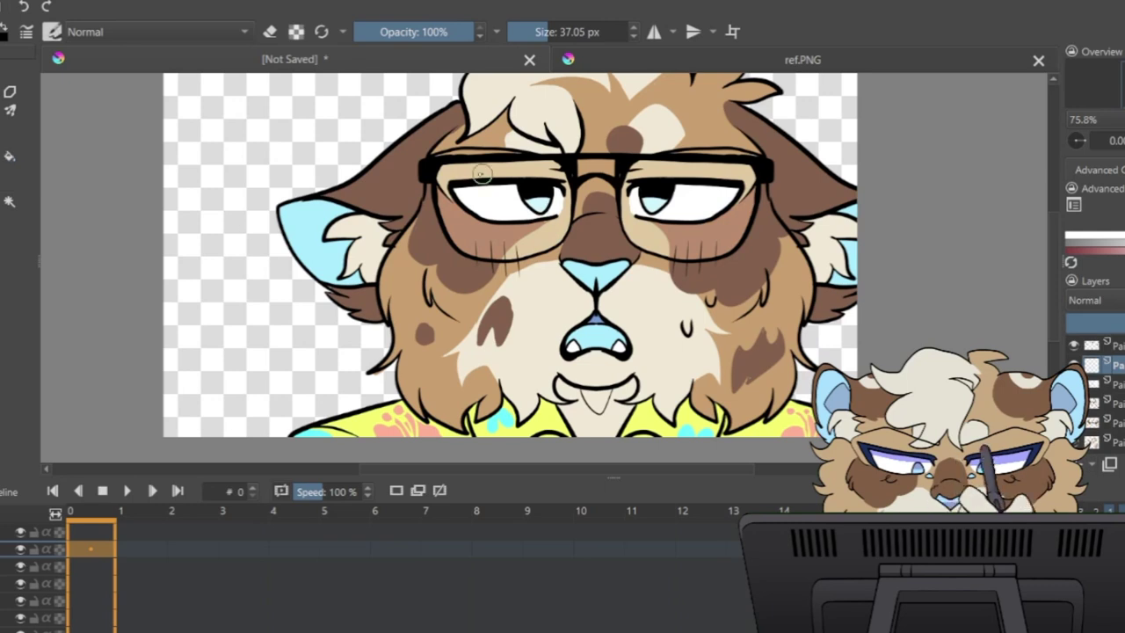
pyautogui.moveTo(557, 172); pyautogui.dragTo(565, 175)
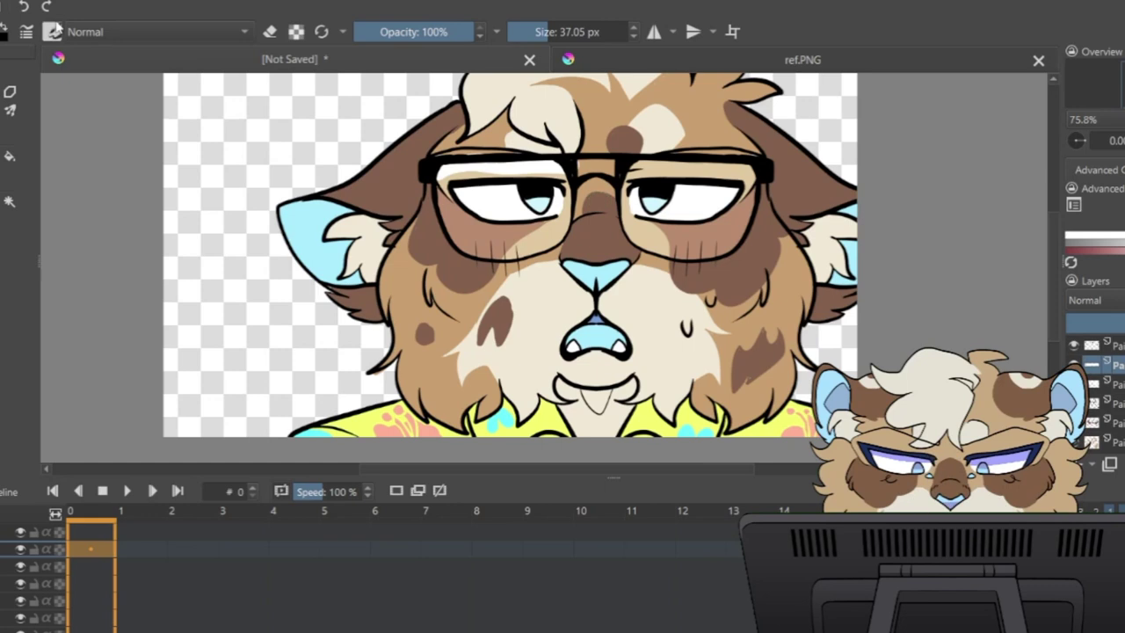
pyautogui.click(27, 8)
pyautogui.moveTo(573, 204)
pyautogui.mouseDown()
pyautogui.moveTo(547, 165)
pyautogui.moveTo(434, 172)
pyautogui.mouseUp()
pyautogui.moveTo(538, 176); pyautogui.dragTo(462, 249)
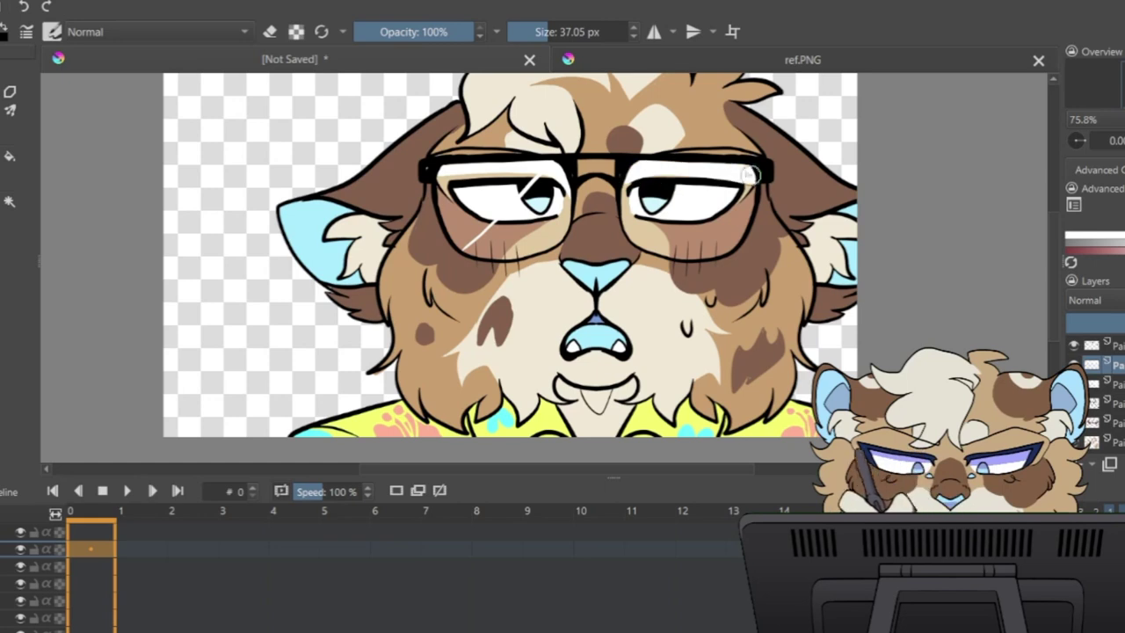
pyautogui.moveTo(736, 174); pyautogui.dragTo(670, 253)
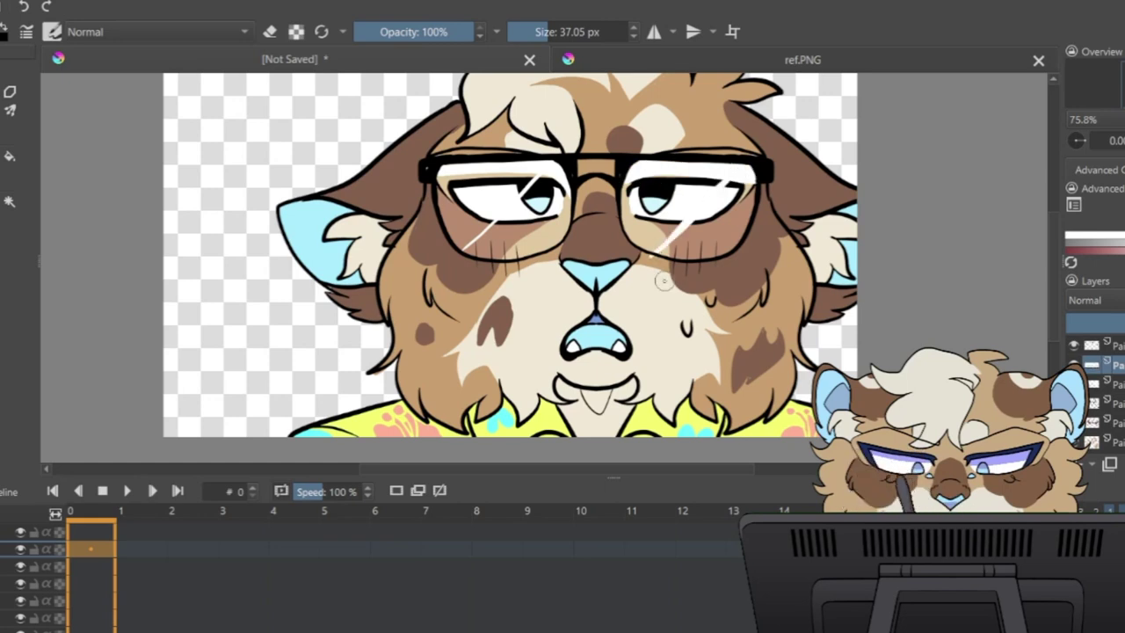
pyautogui.click(1121, 322)
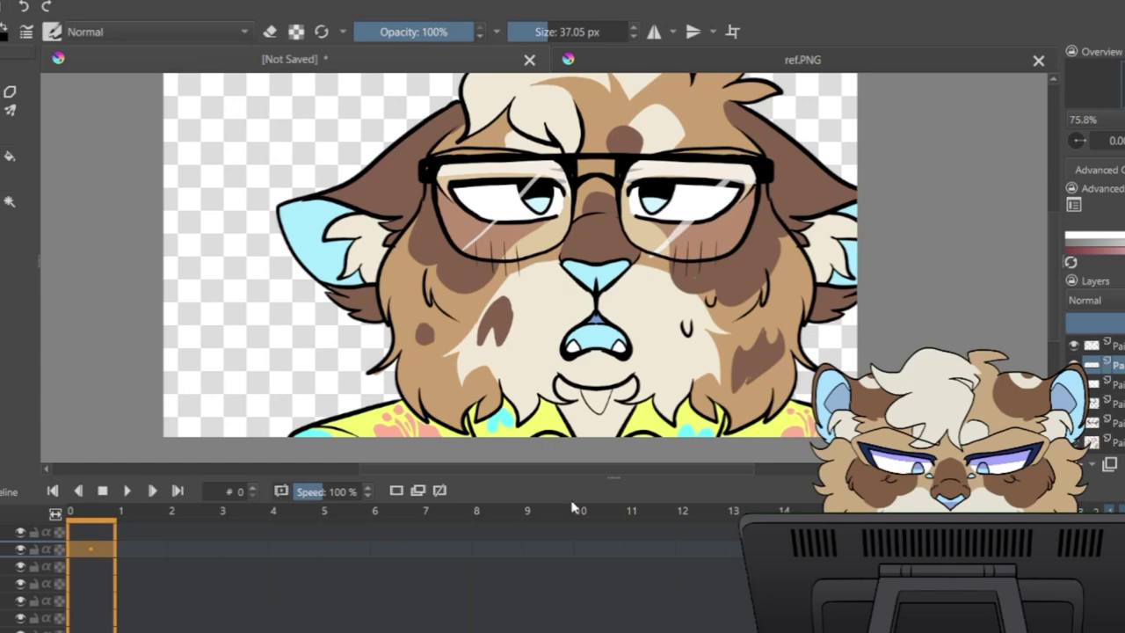
# Step: Broaden the diagonal reflection streaks and paint white highlights in both eyes on a new layer beneath the reflections
pyautogui.press('e')
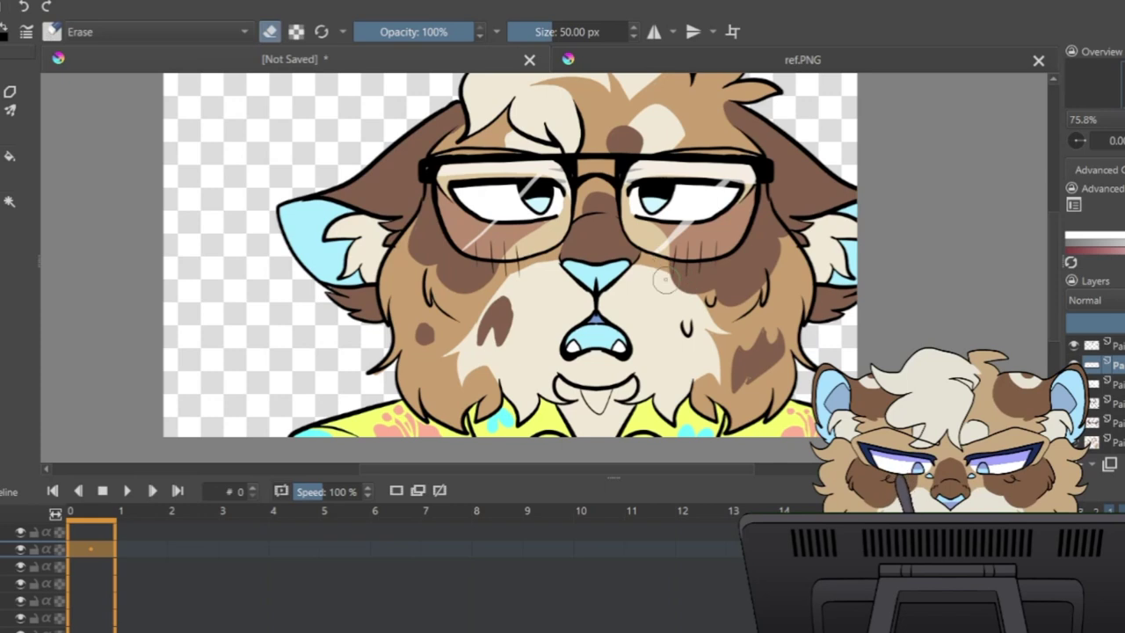
pyautogui.press('e')
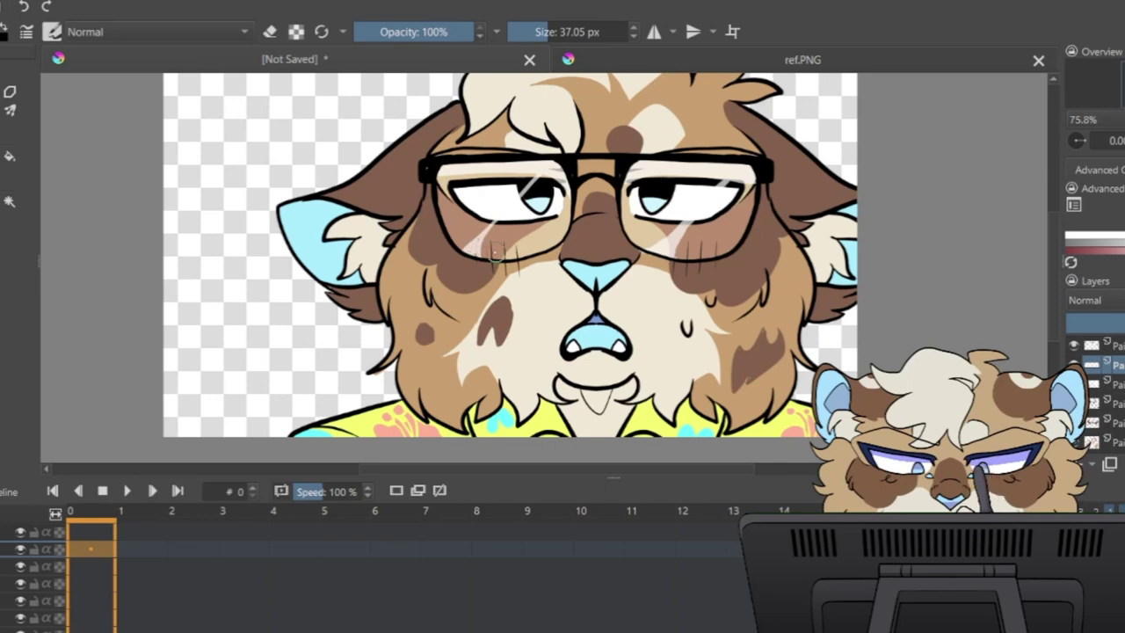
pyautogui.click(1109, 384)
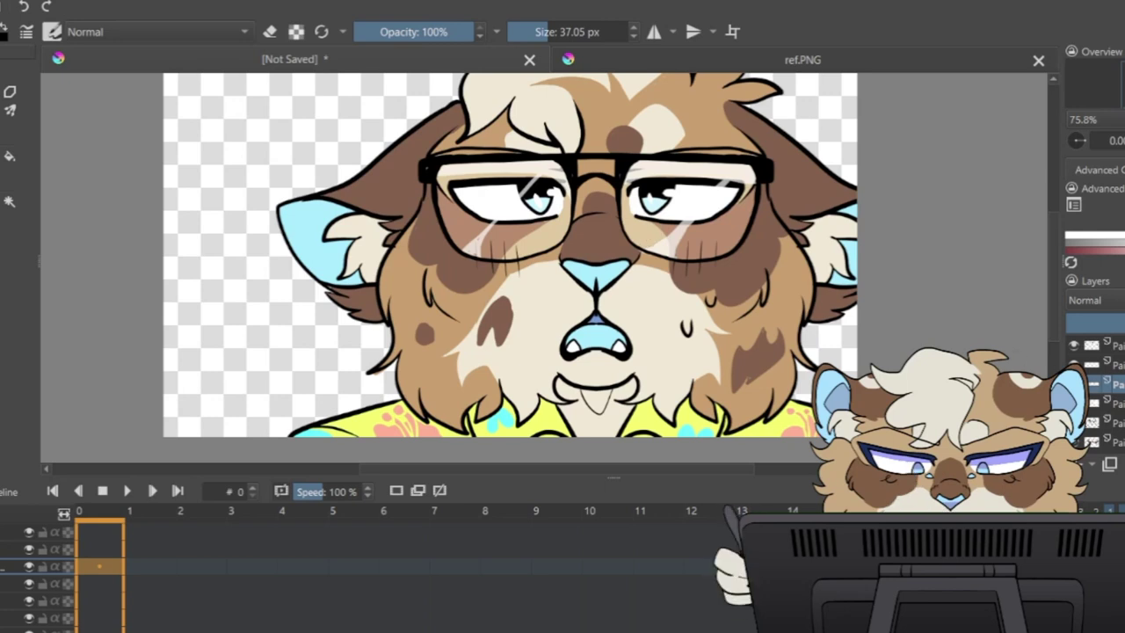
# Step: Hide the reflection, eye highlight and lens layers, add an empty paint layer beneath them, and choose dark navy
pyautogui.click(1074, 365)
pyautogui.click(1074, 384)
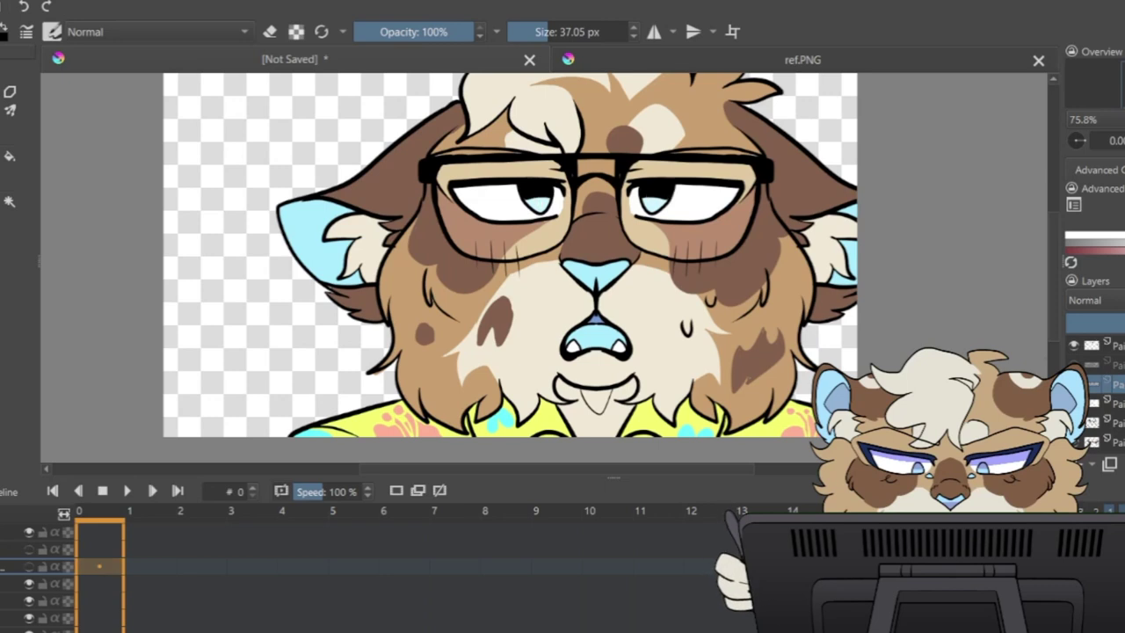
pyautogui.click(1074, 403)
pyautogui.click(1115, 425)
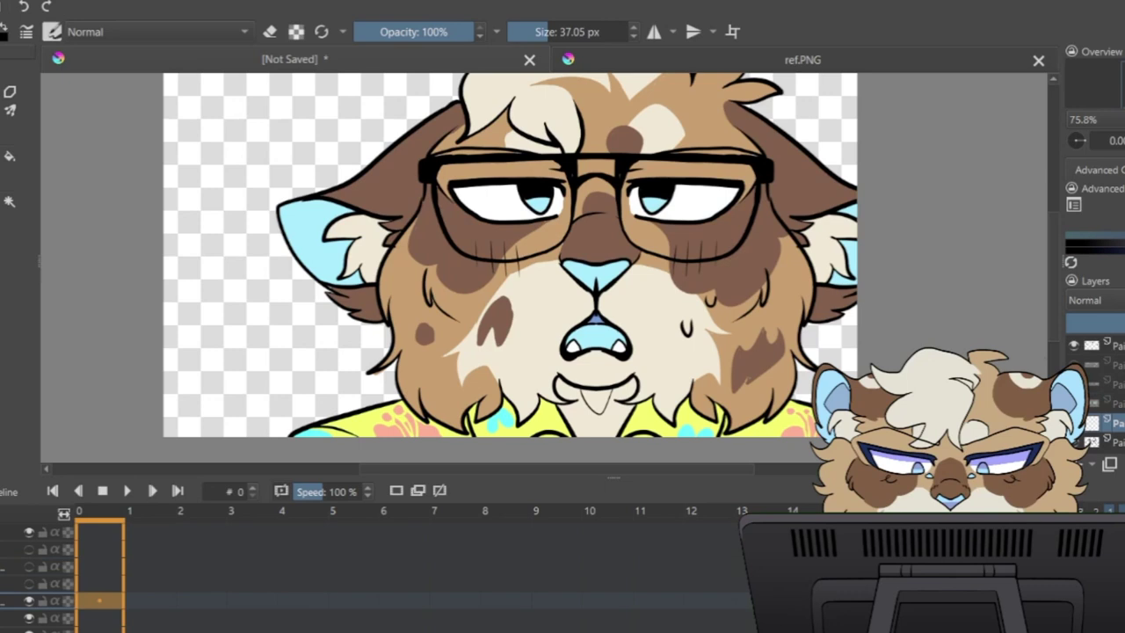
# Step: Start the navy shadow beneath the hair fringe and move the shading layer one position lower in the layer stack
pyautogui.moveTo(545, 176); pyautogui.dragTo(545, 242)
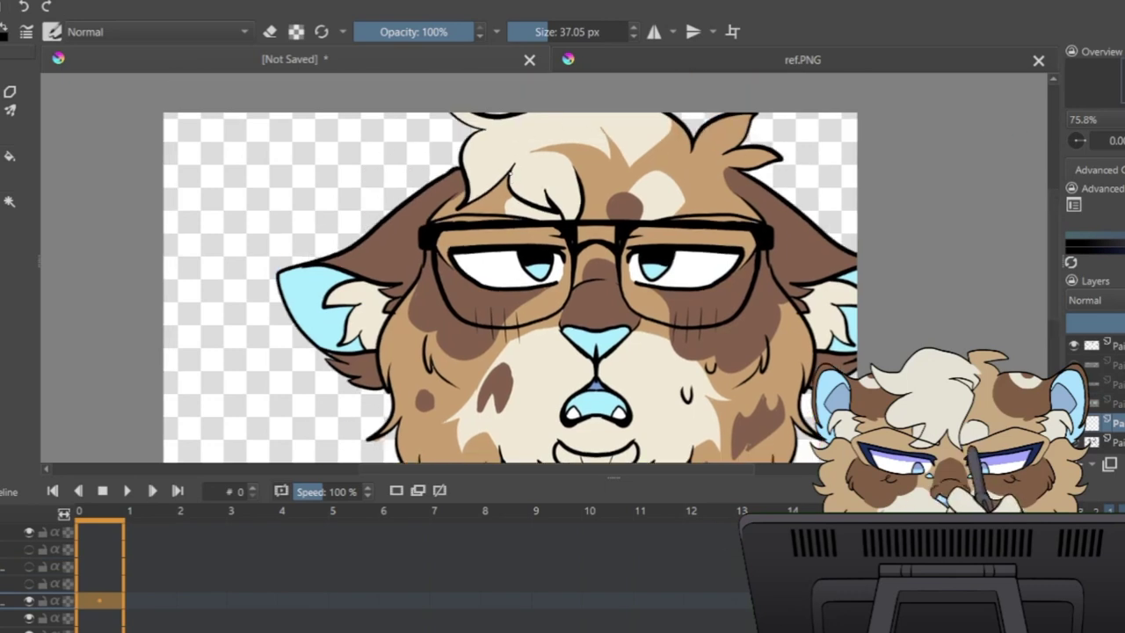
pyautogui.moveTo(510, 175); pyautogui.dragTo(470, 215)
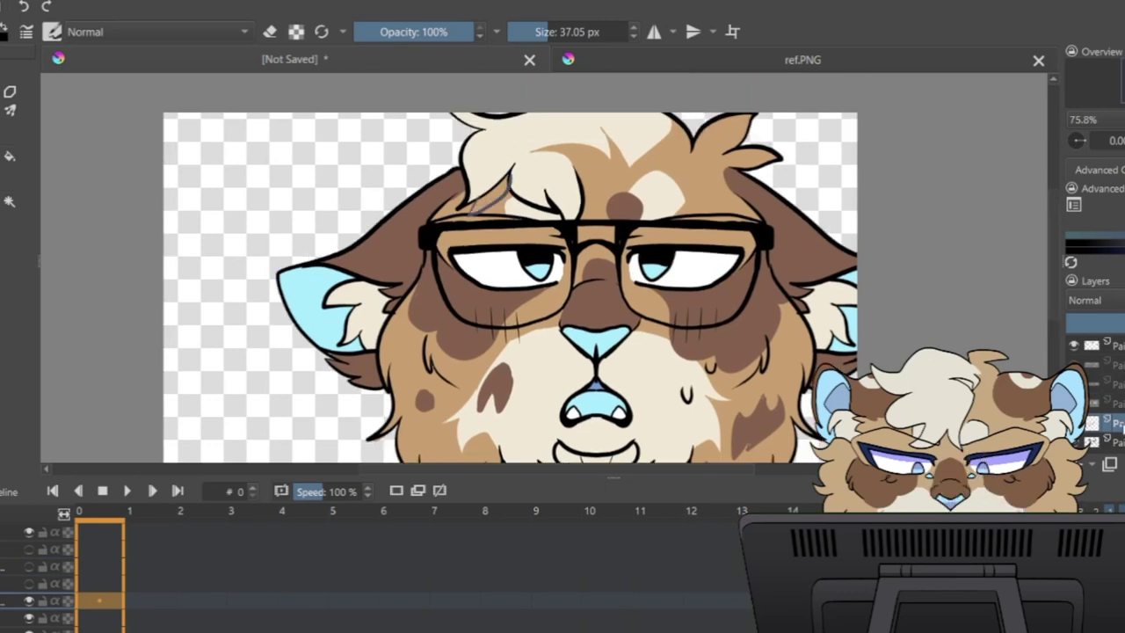
pyautogui.moveTo(1112, 441)
pyautogui.mouseDown()
pyautogui.moveTo(1119, 452)
pyautogui.moveTo(1120, 430)
pyautogui.moveTo(1094, 430)
pyautogui.mouseUp()
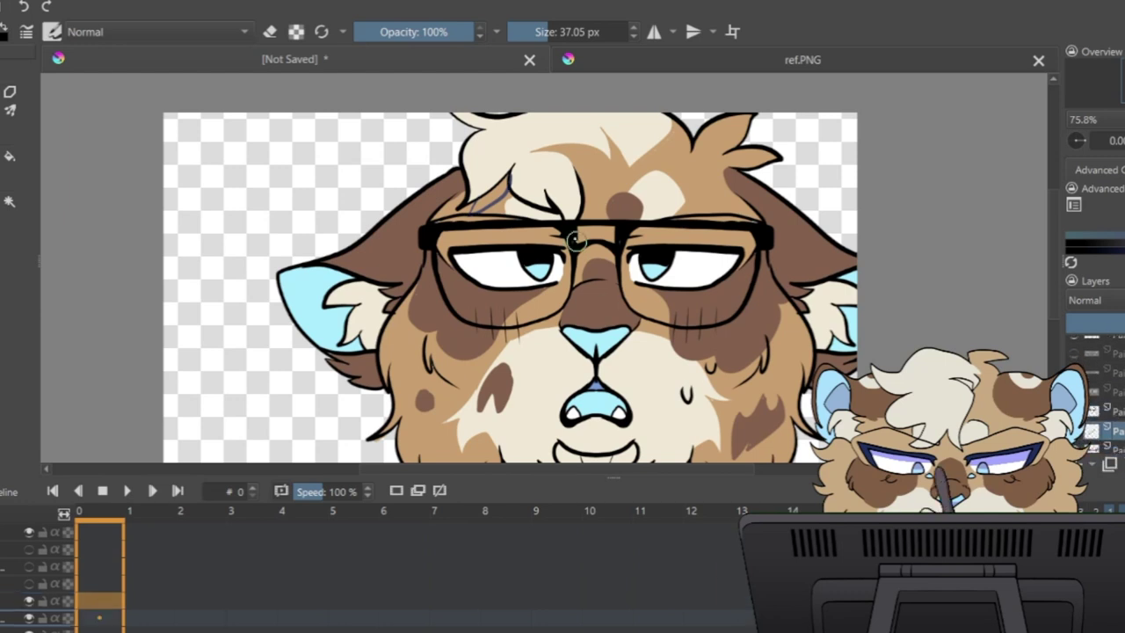
pyautogui.press('e')
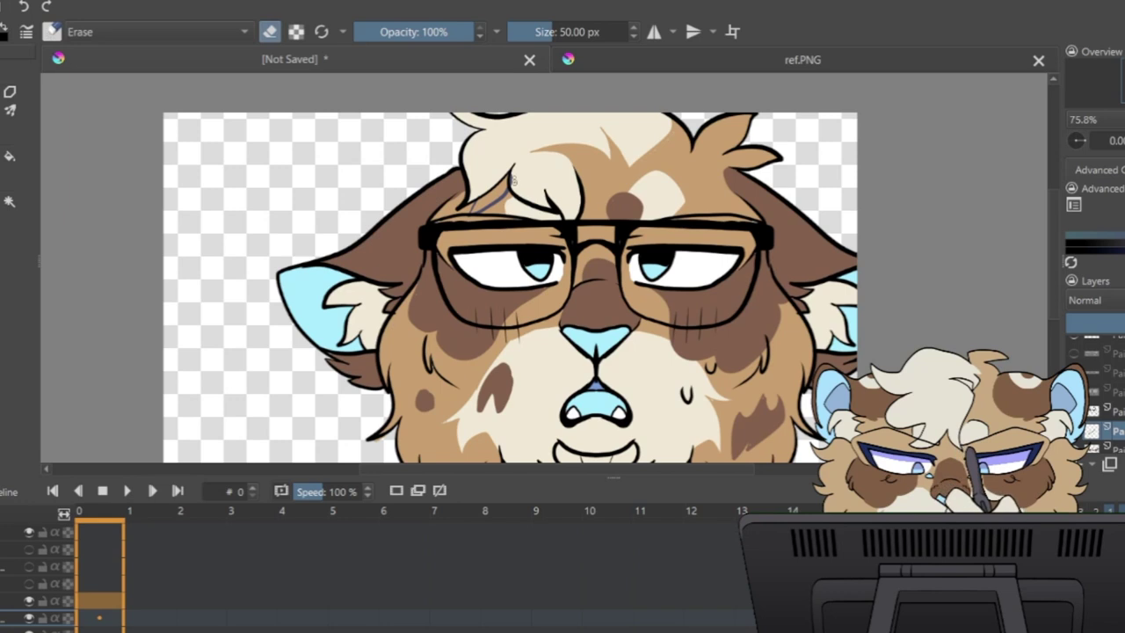
pyautogui.press('e')
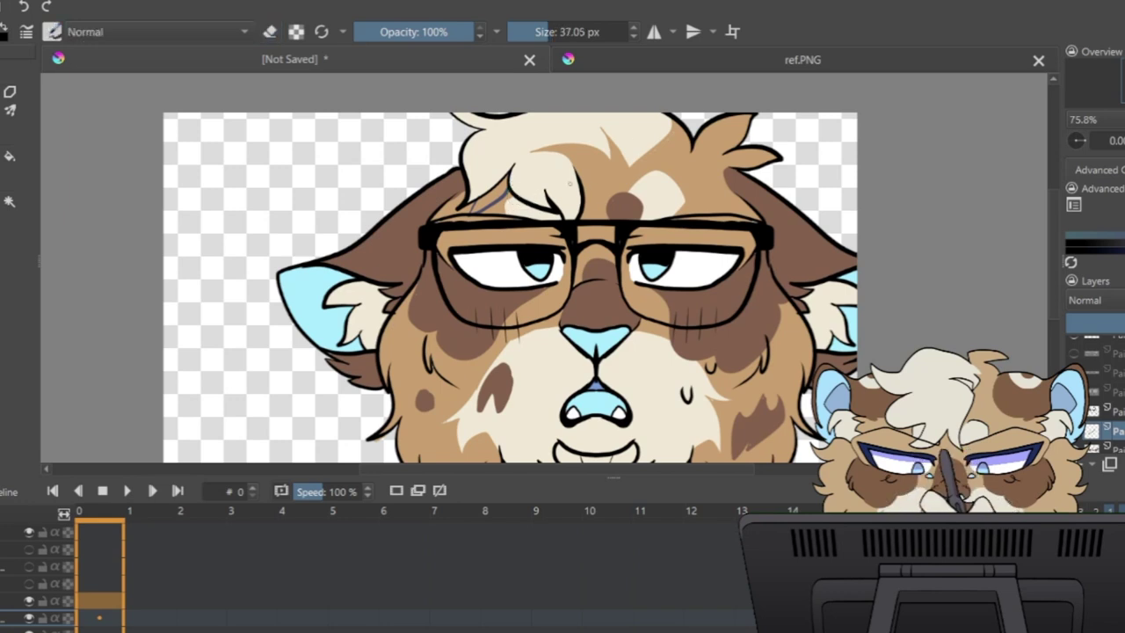
# Step: Paint navy shadows beside the fringe and along the hair edge, and outline shadow shapes in the hair tufts and ears
pyautogui.moveTo(576, 175); pyautogui.dragTo(592, 222)
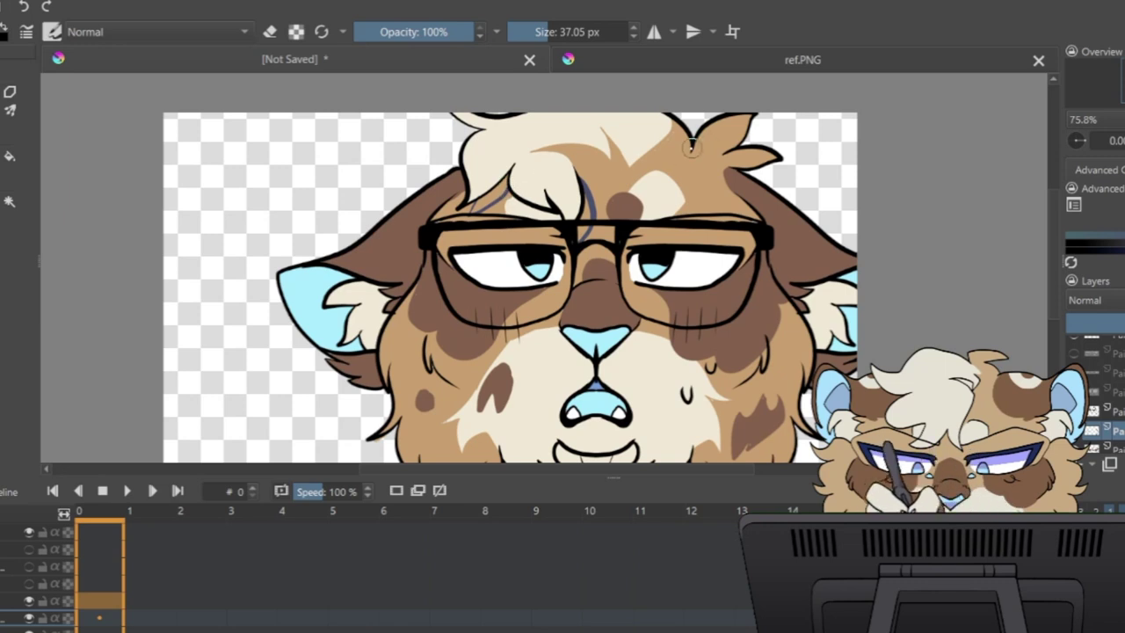
pyautogui.moveTo(694, 146); pyautogui.dragTo(639, 112)
pyautogui.moveTo(699, 157)
pyautogui.mouseDown()
pyautogui.moveTo(724, 131)
pyautogui.moveTo(701, 159)
pyautogui.moveTo(740, 159)
pyautogui.moveTo(717, 165)
pyautogui.mouseUp()
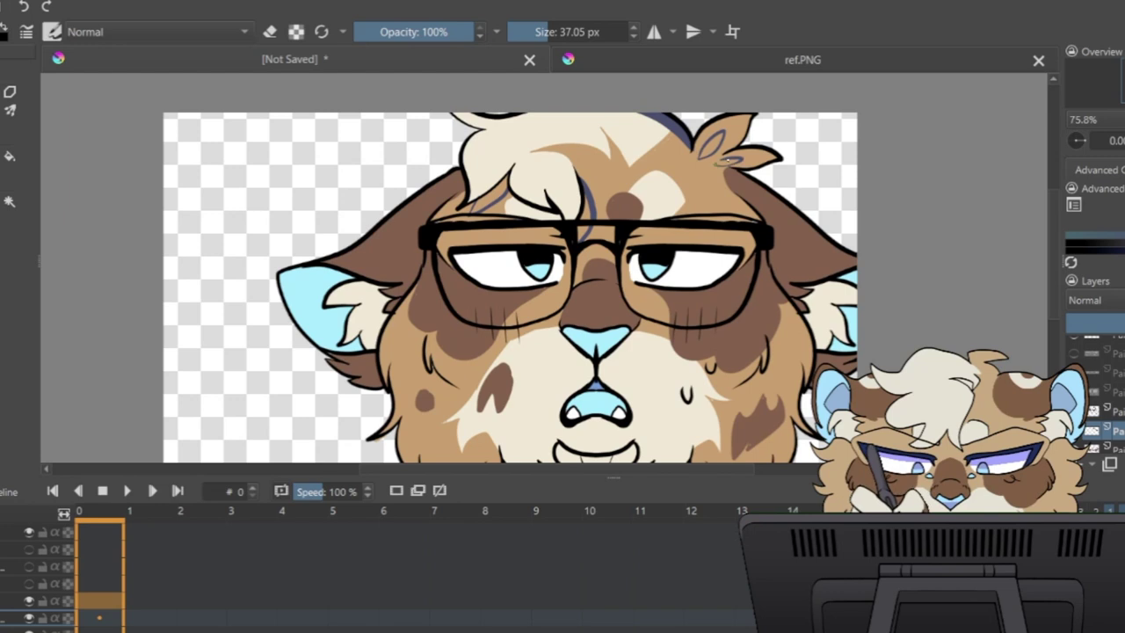
pyautogui.moveTo(757, 208); pyautogui.dragTo(826, 276)
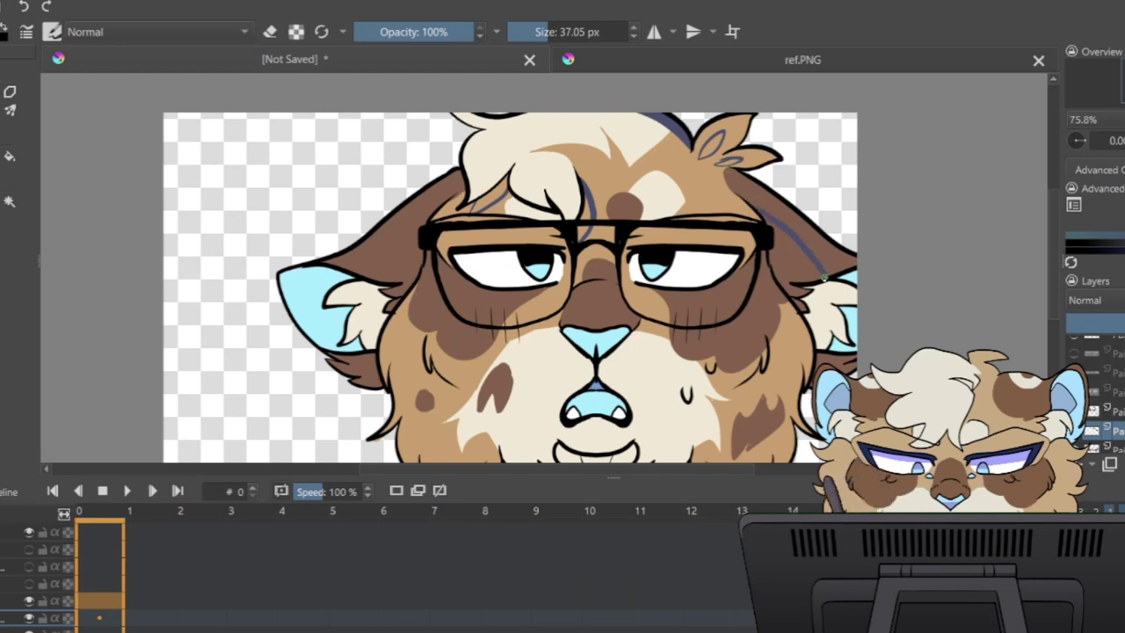
pyautogui.moveTo(439, 204)
pyautogui.mouseDown()
pyautogui.moveTo(384, 241)
pyautogui.moveTo(363, 280)
pyautogui.mouseUp()
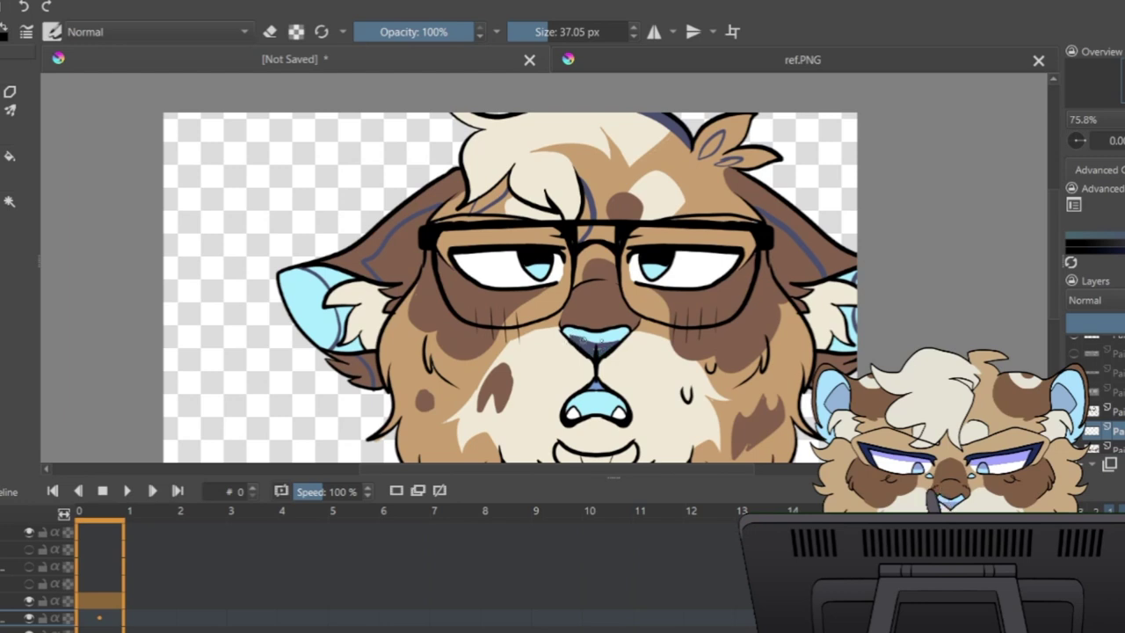
# Step: Trim the navy shadow along the upper nose and shade the upper part of both irises
pyautogui.press('e')
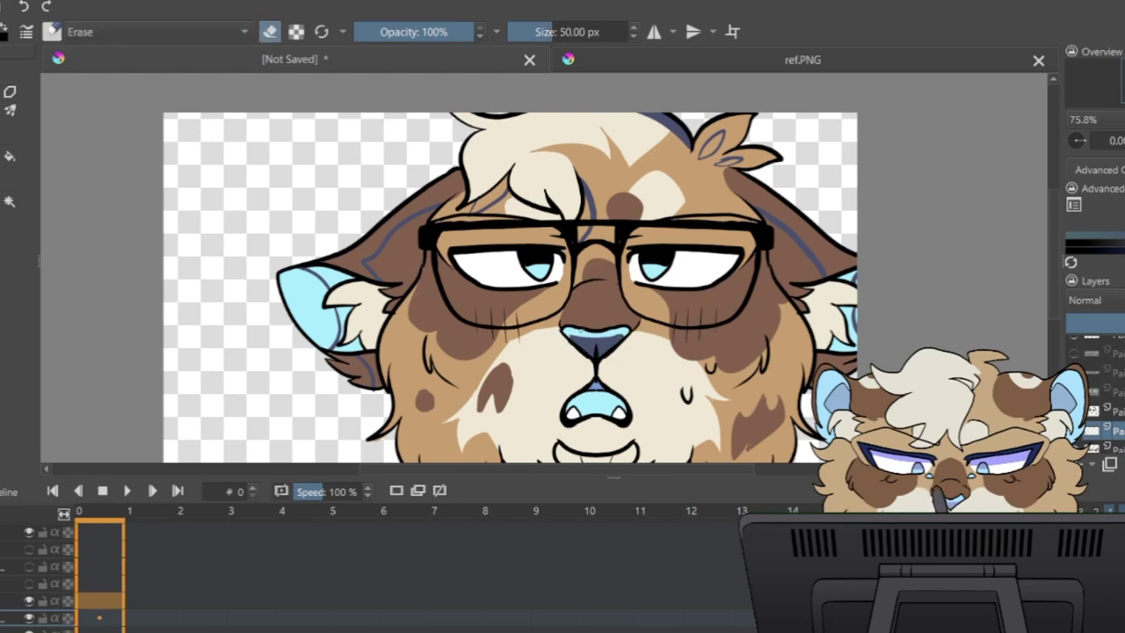
pyautogui.moveTo(625, 336); pyautogui.dragTo(586, 334)
pyautogui.press('e')
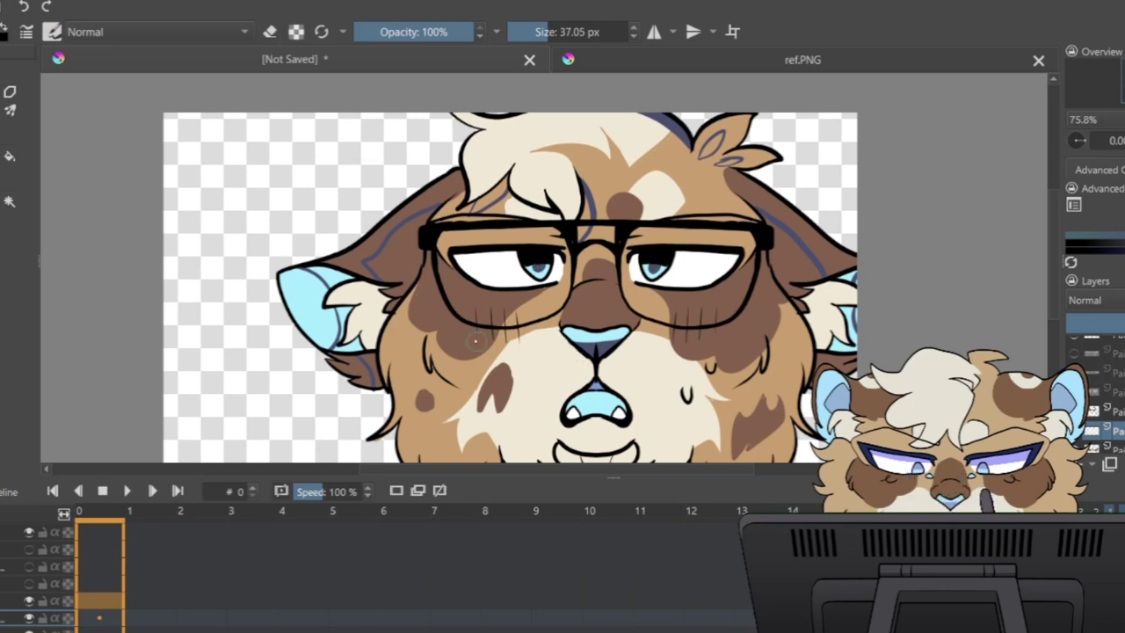
# Step: Outline jagged fur shadows on both cheeks and fill them with navy
pyautogui.moveTo(587, 423); pyautogui.dragTo(570, 356)
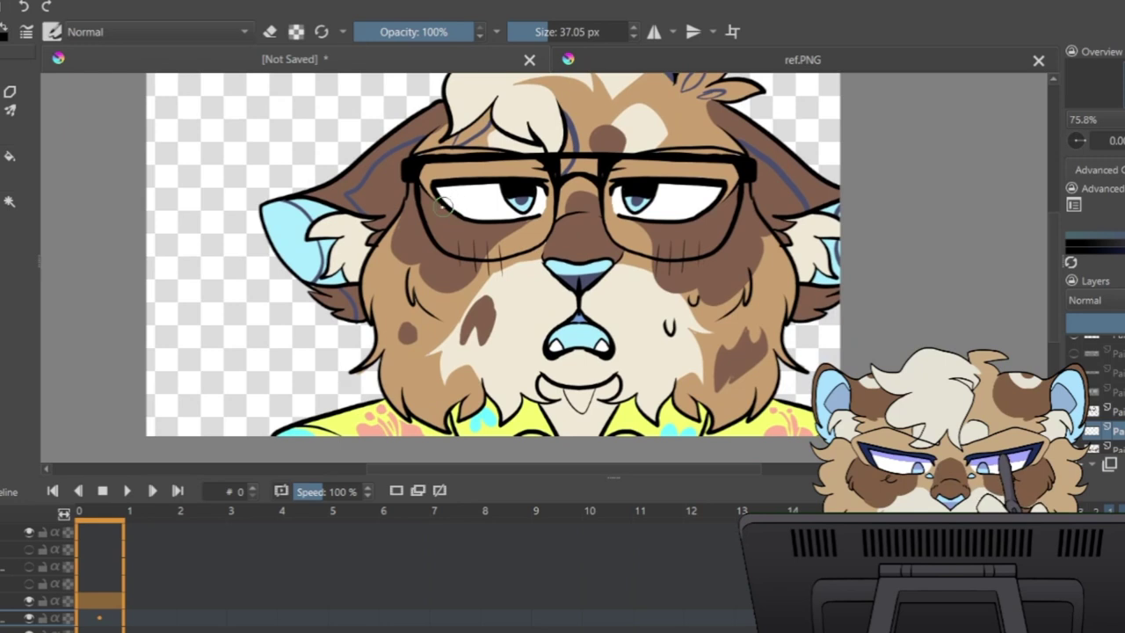
pyautogui.moveTo(403, 275)
pyautogui.mouseDown()
pyautogui.moveTo(398, 371)
pyautogui.moveTo(417, 346)
pyautogui.moveTo(457, 385)
pyautogui.mouseUp()
pyautogui.moveTo(456, 385)
pyautogui.mouseDown()
pyautogui.moveTo(458, 343)
pyautogui.moveTo(421, 304)
pyautogui.mouseUp()
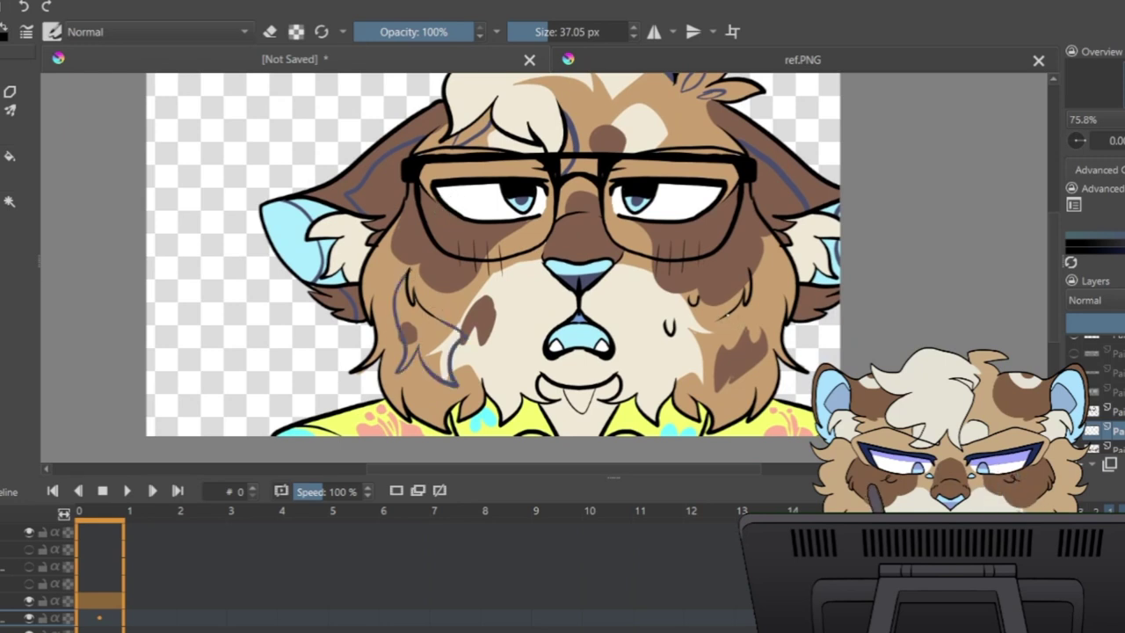
pyautogui.moveTo(749, 369)
pyautogui.mouseDown()
pyautogui.moveTo(771, 275)
pyautogui.moveTo(746, 265)
pyautogui.mouseUp()
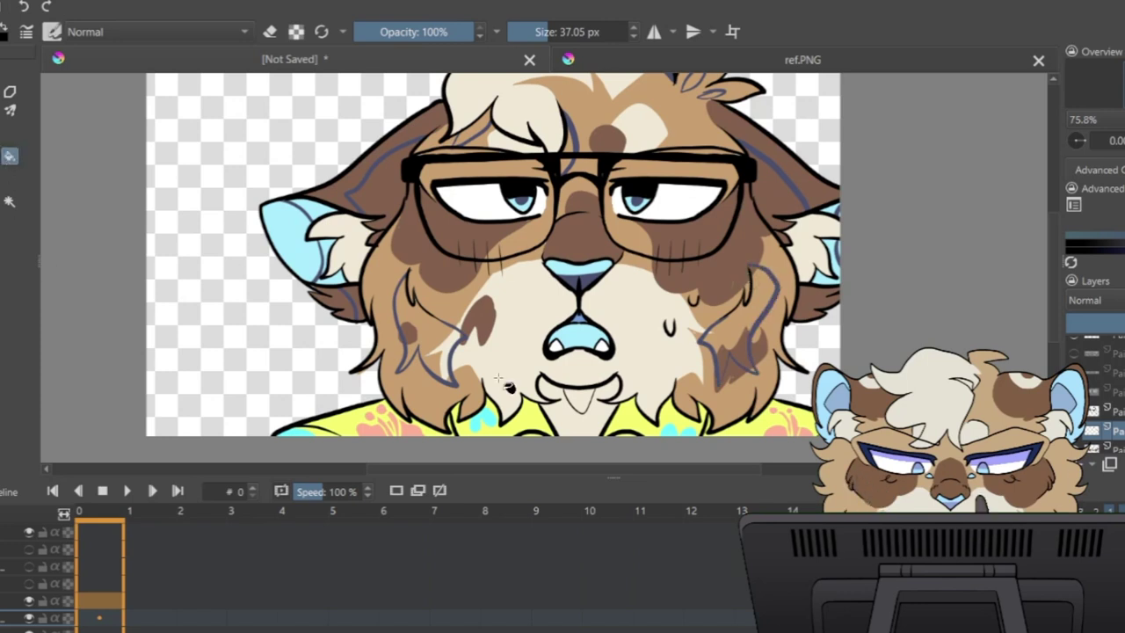
pyautogui.click(443, 355)
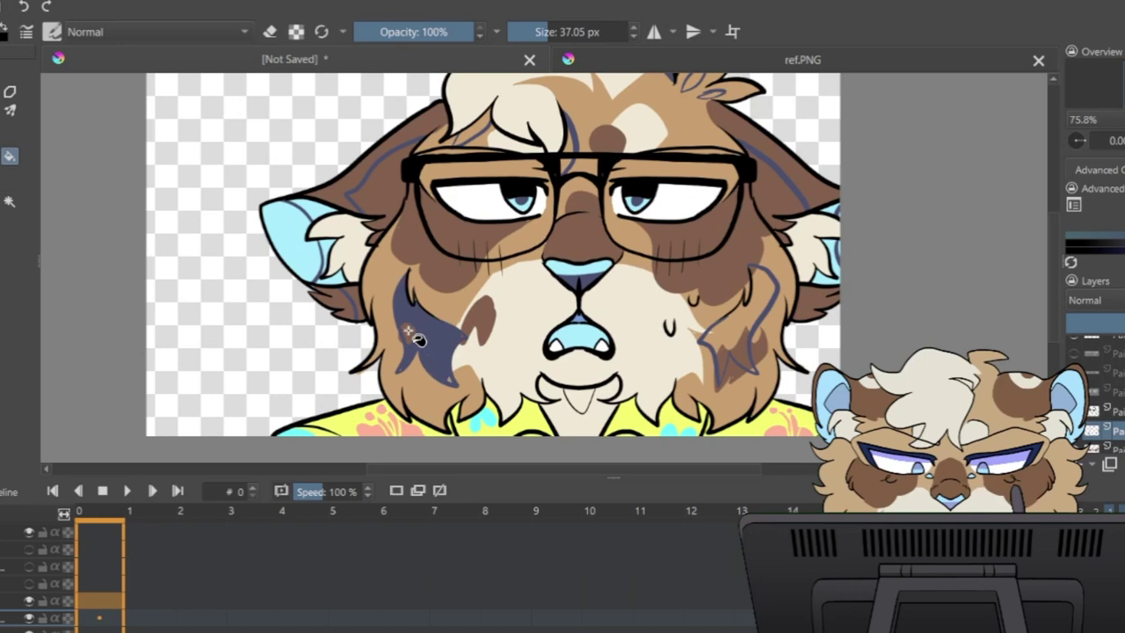
pyautogui.click(749, 318)
pyautogui.click(742, 344)
pyautogui.click(725, 359)
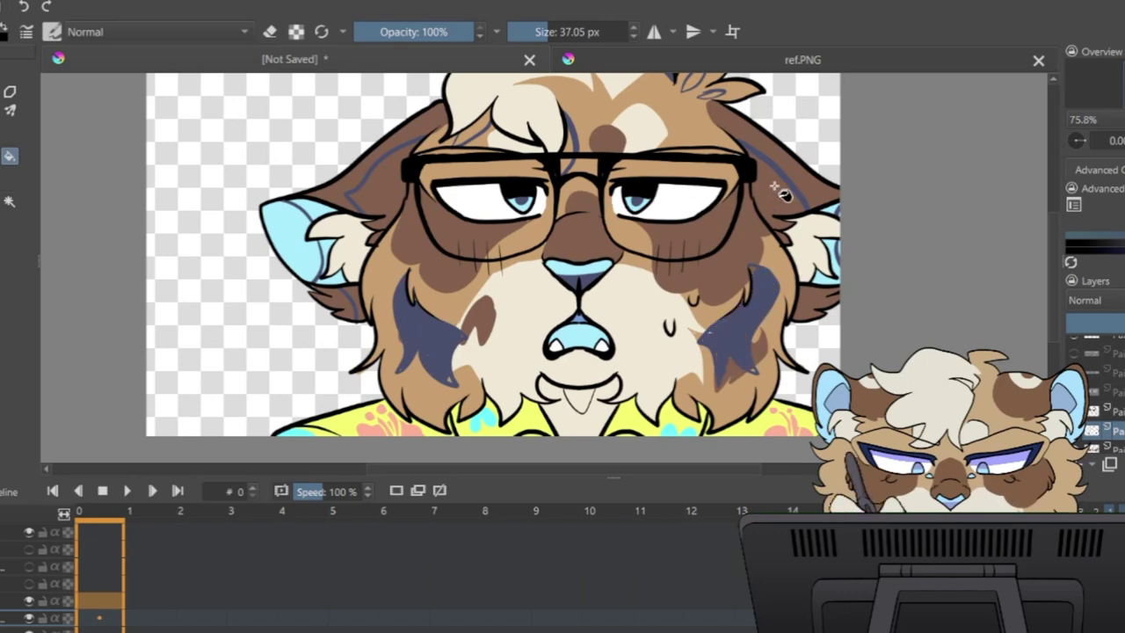
# Step: Fill the outlined shadows in the ears and hair and the area beneath the chin with navy
pyautogui.click(775, 185)
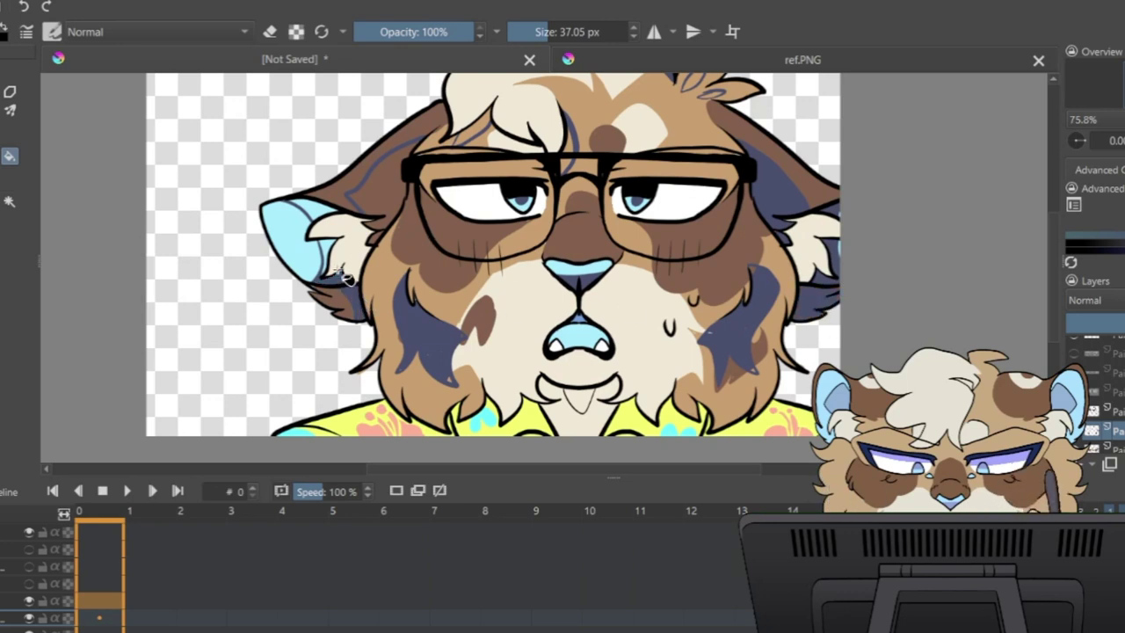
pyautogui.click(397, 198)
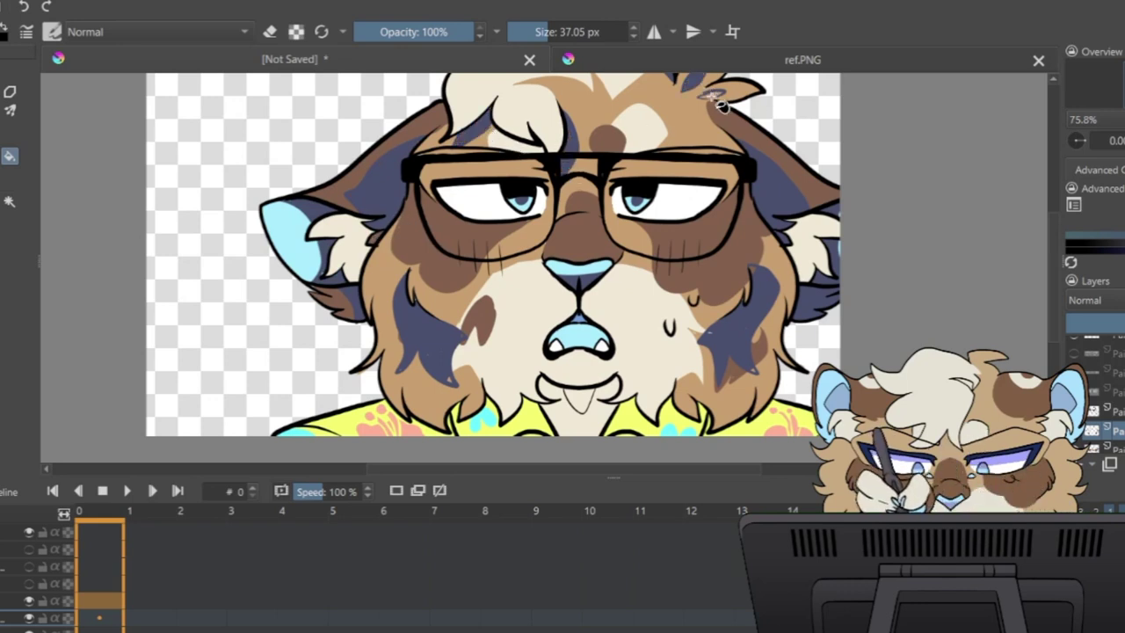
pyautogui.click(576, 397)
# Step: Paint navy shadows across the nose bridge, beneath the glasses frame and eyes, and beside the sweat drops
pyautogui.press('b')
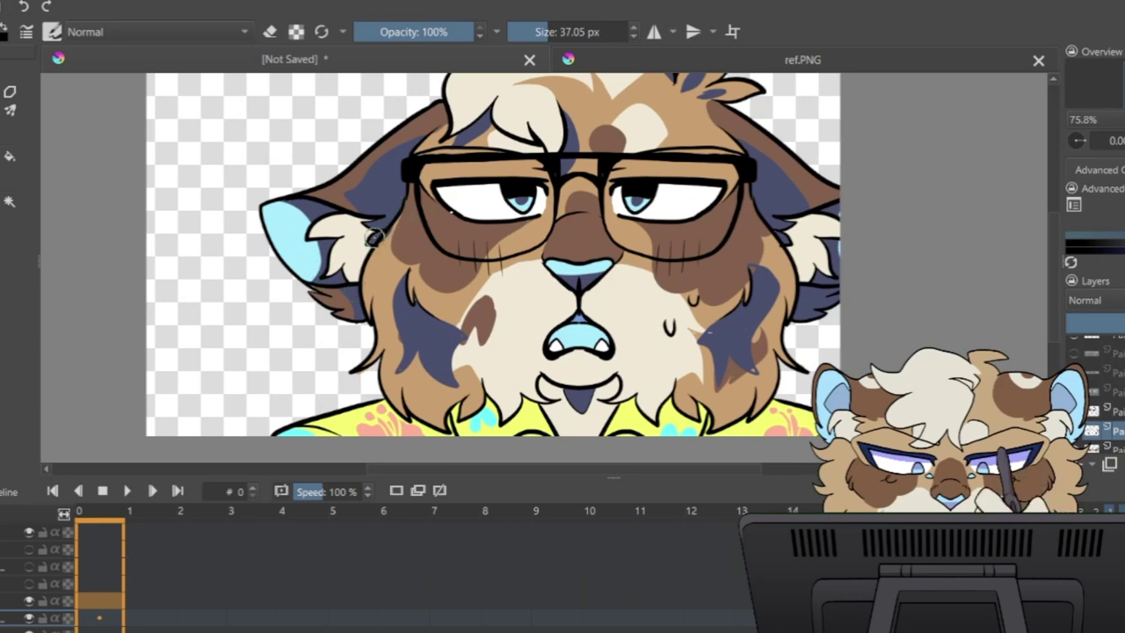
pyautogui.press('e')
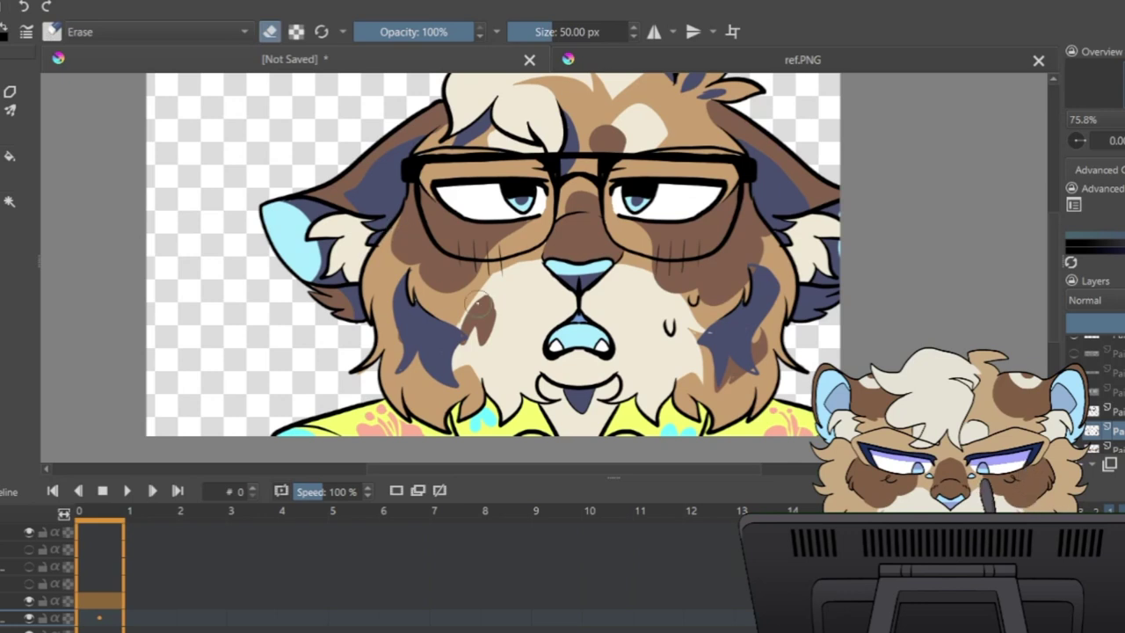
pyautogui.press('e')
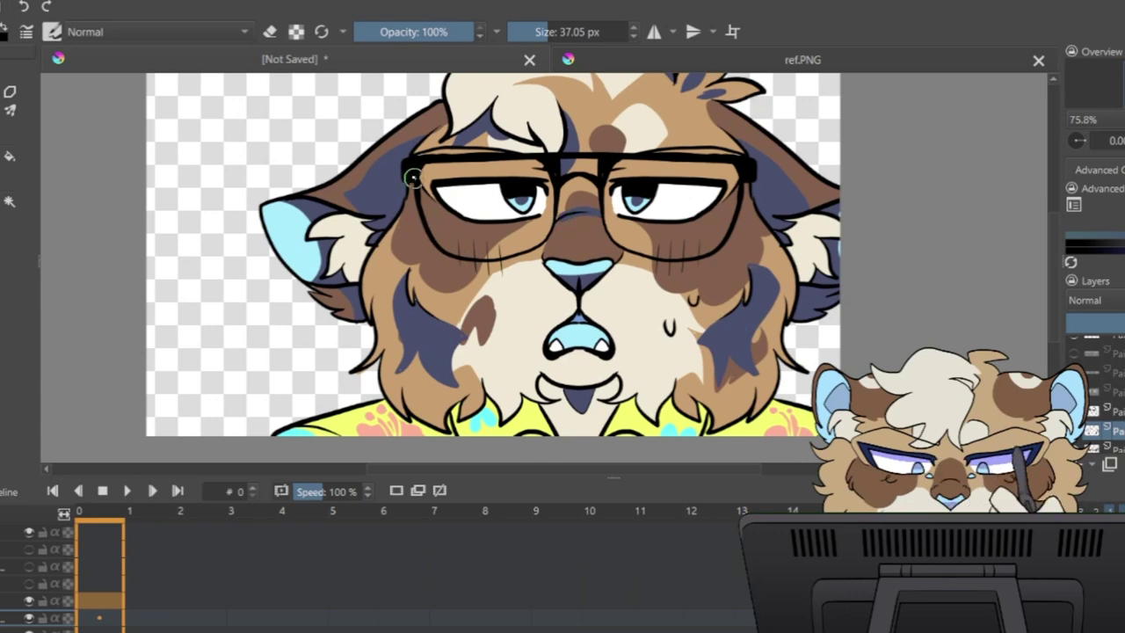
pyautogui.moveTo(414, 178)
pyautogui.mouseDown()
pyautogui.moveTo(424, 252)
pyautogui.moveTo(508, 265)
pyautogui.mouseUp()
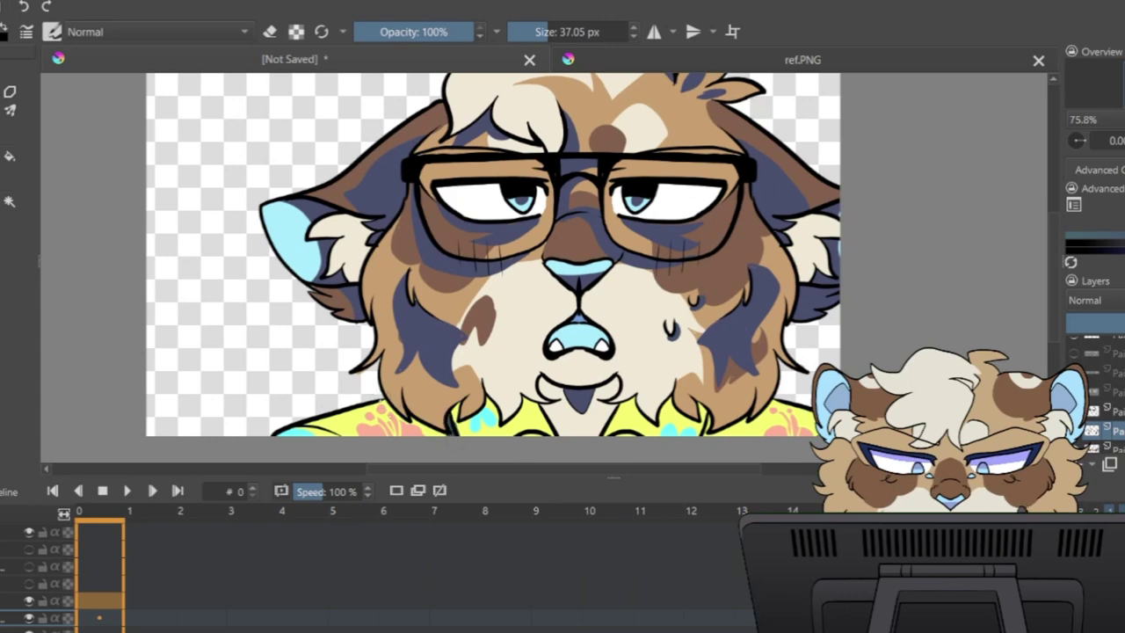
# Step: Paint navy shadows on the shirt beneath the cheek fur and along the shoulder, trimming their edges with the eraser
pyautogui.moveTo(420, 433); pyautogui.dragTo(384, 403)
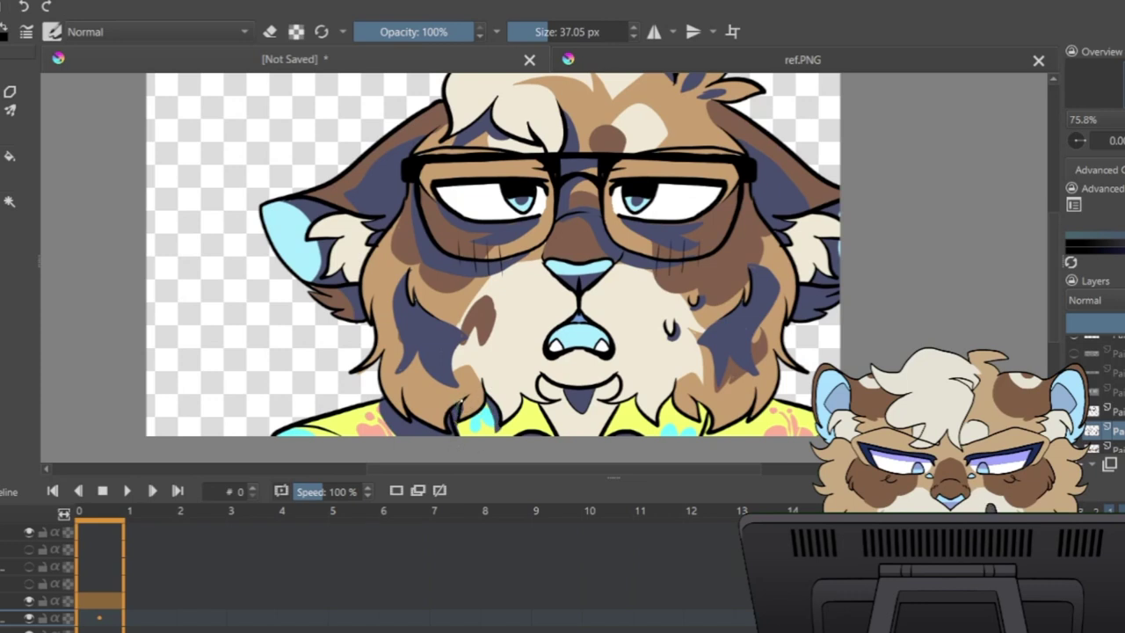
pyautogui.press('e')
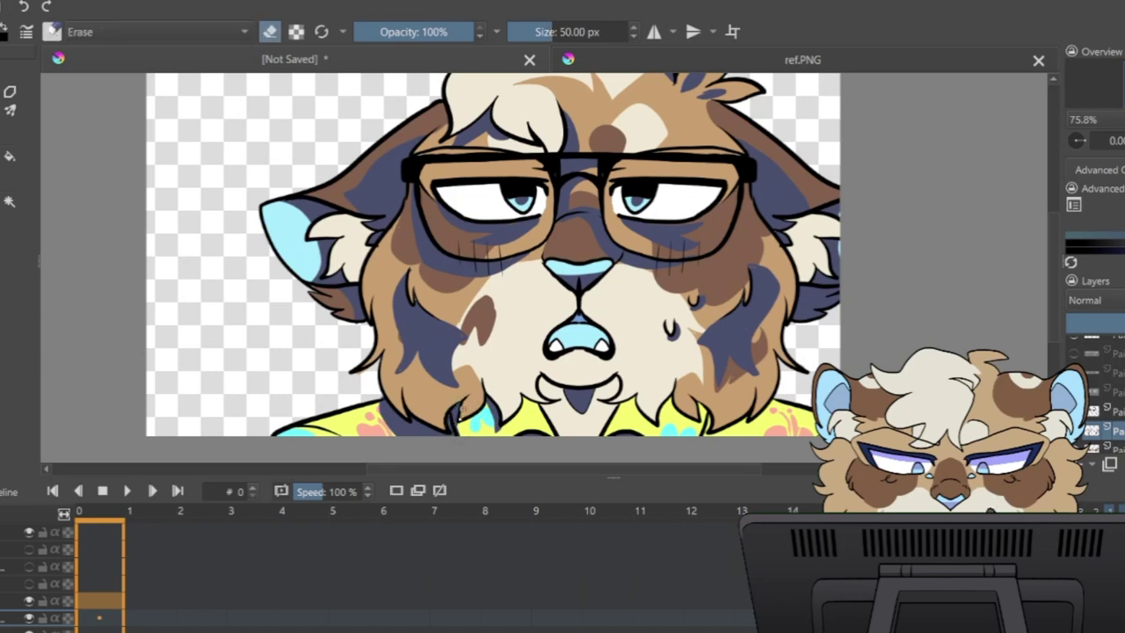
pyautogui.press('e')
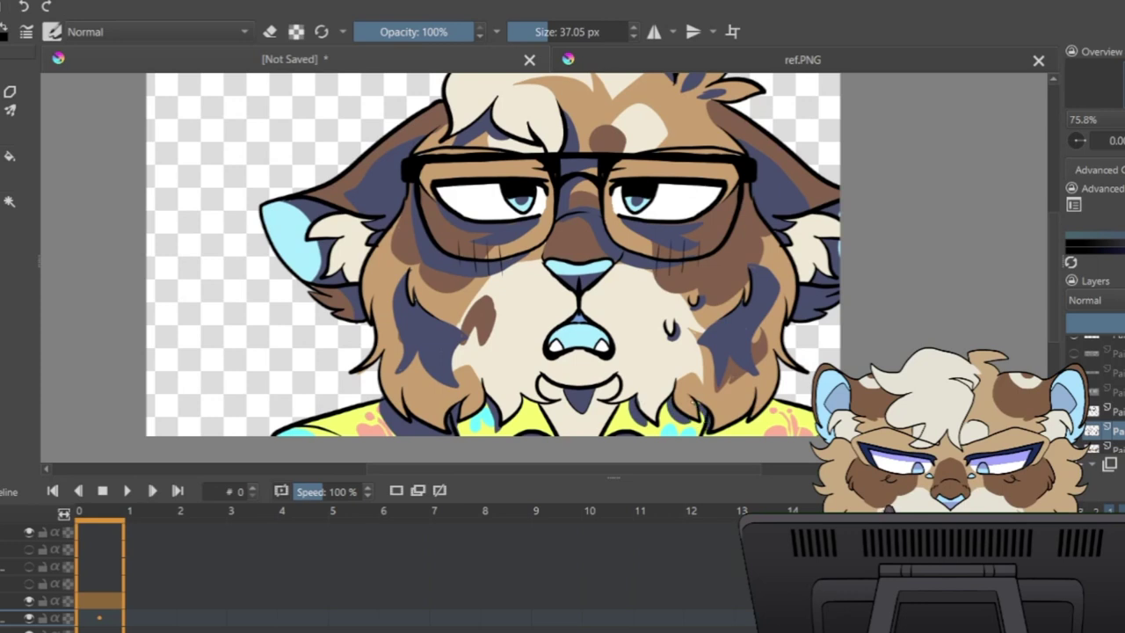
pyautogui.press('e')
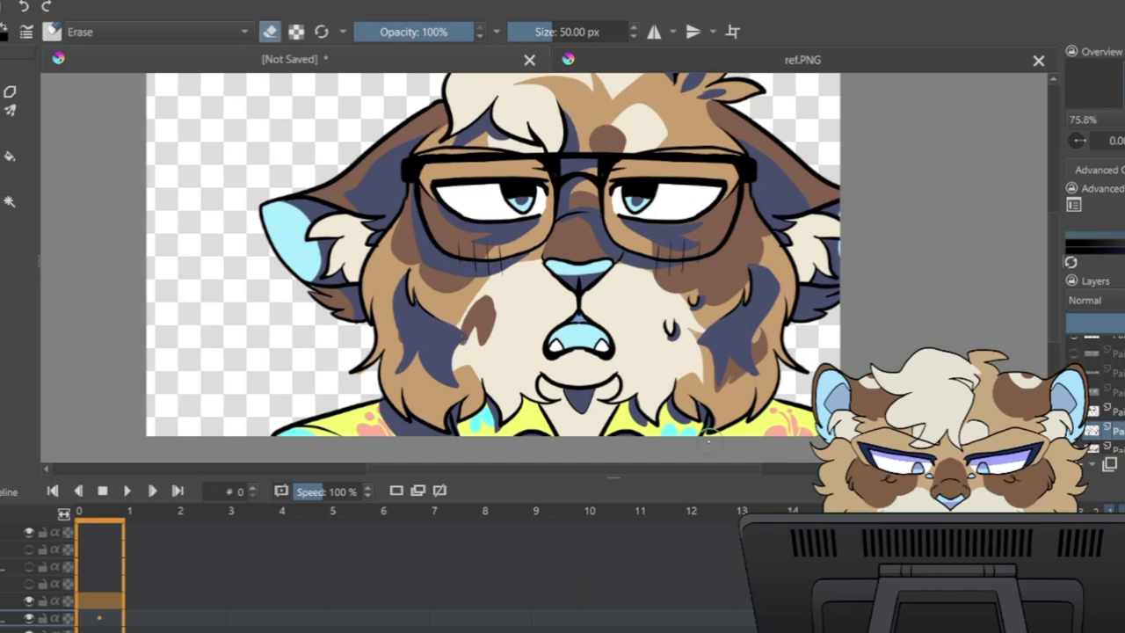
pyautogui.press('e')
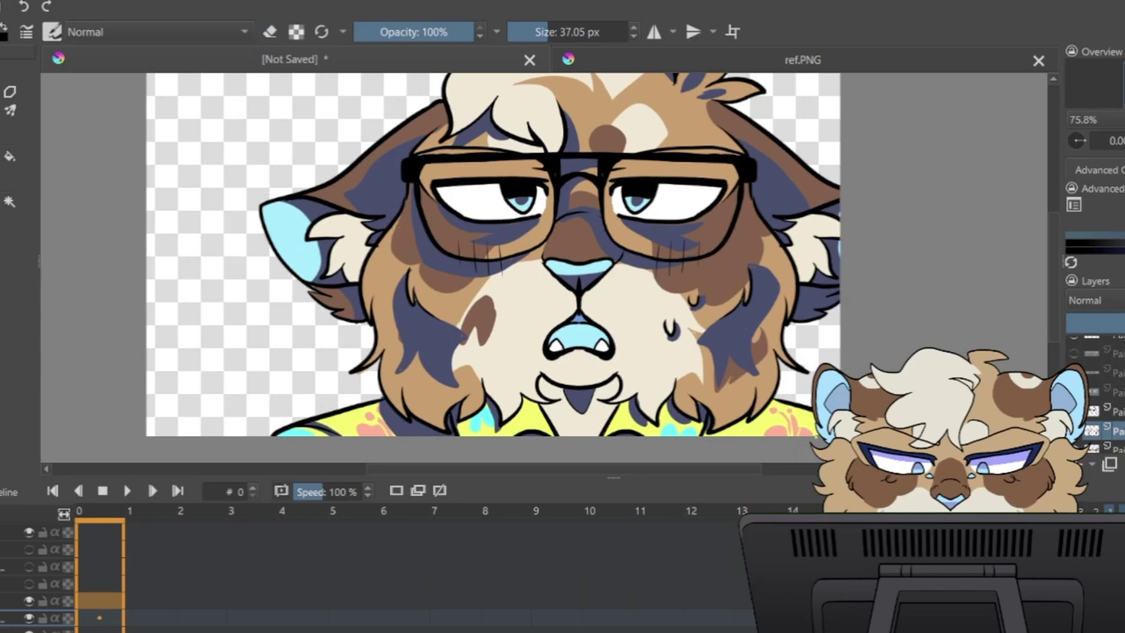
# Step: Set the shading layer's blending mode to Multiply and soften the cheek, under-eye, hair, ear and shirt shadows with a 60 px blending brush
pyautogui.click(1110, 291)
pyautogui.click(1119, 322)
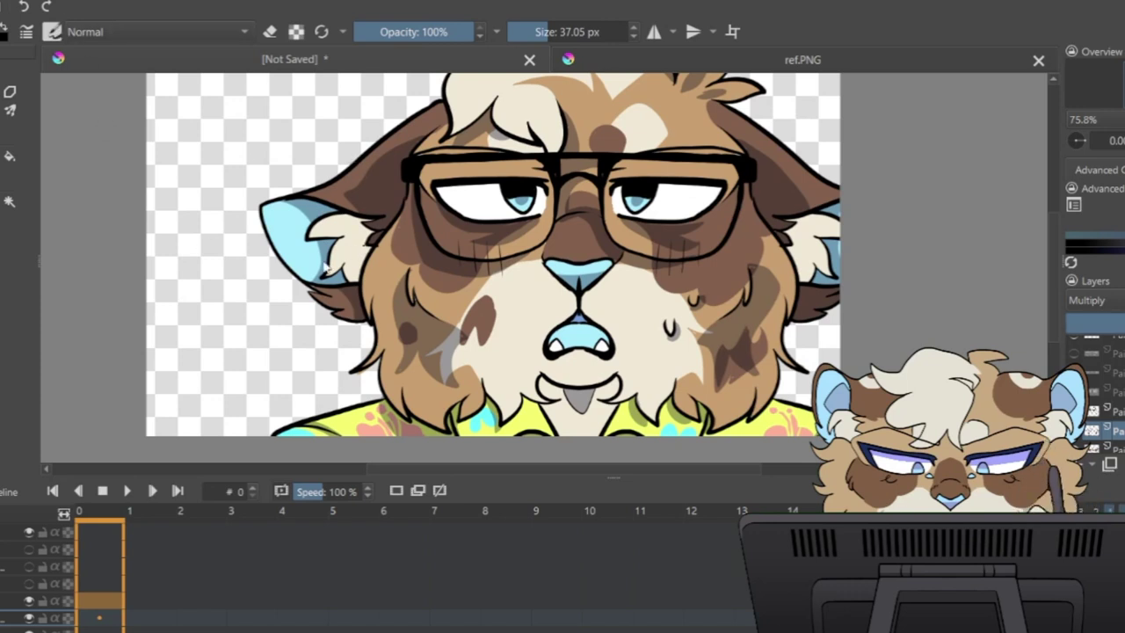
pyautogui.press('/')
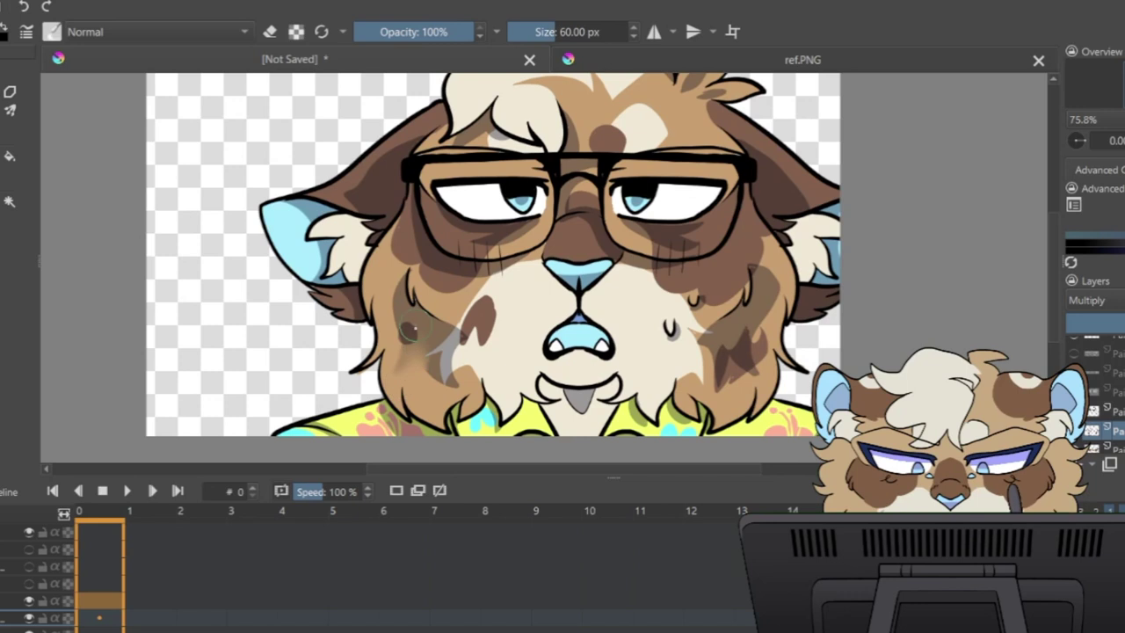
pyautogui.moveTo(729, 385); pyautogui.dragTo(747, 341)
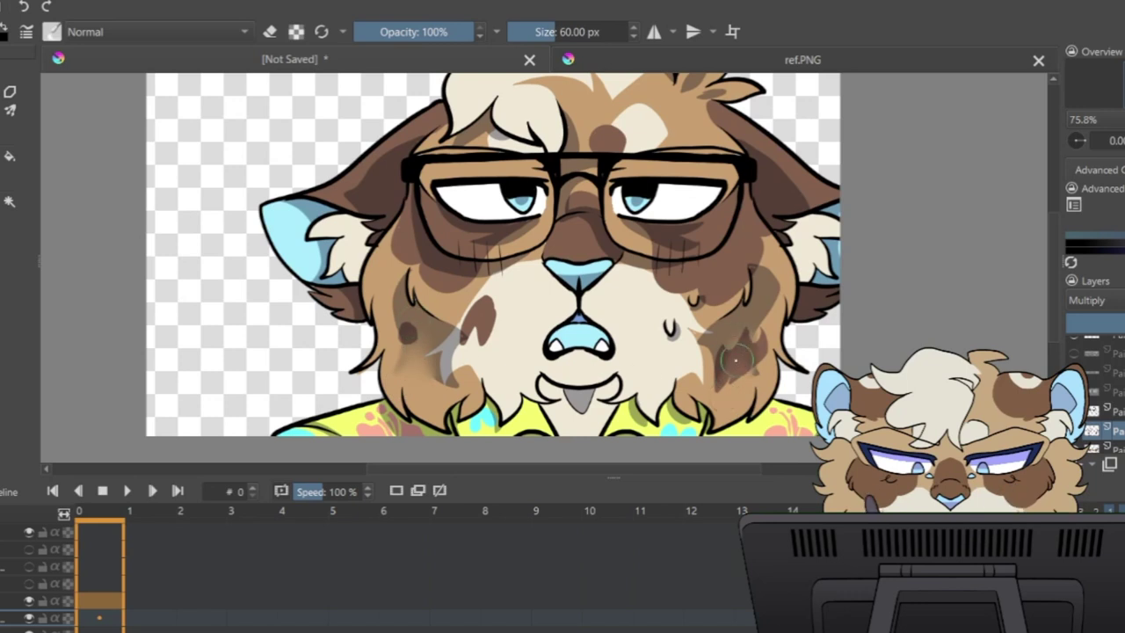
pyautogui.moveTo(674, 238); pyautogui.dragTo(710, 223)
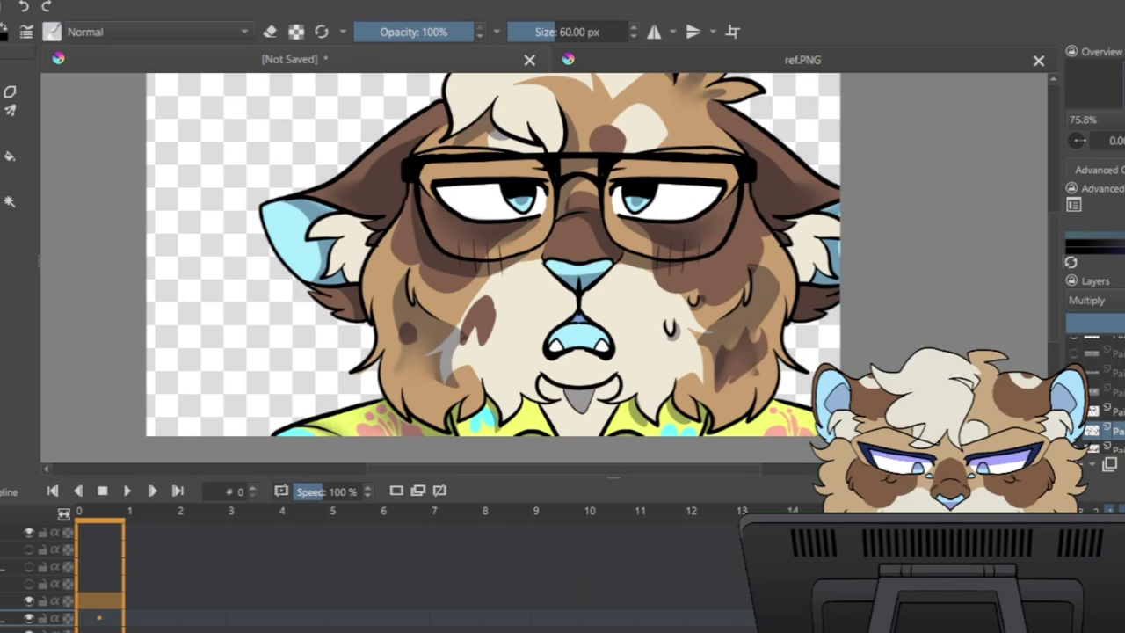
# Step: Shade the upper whites of both eyes on the Multiply layer with a 37.05 px brush
pyautogui.moveTo(616, 370); pyautogui.dragTo(612, 416)
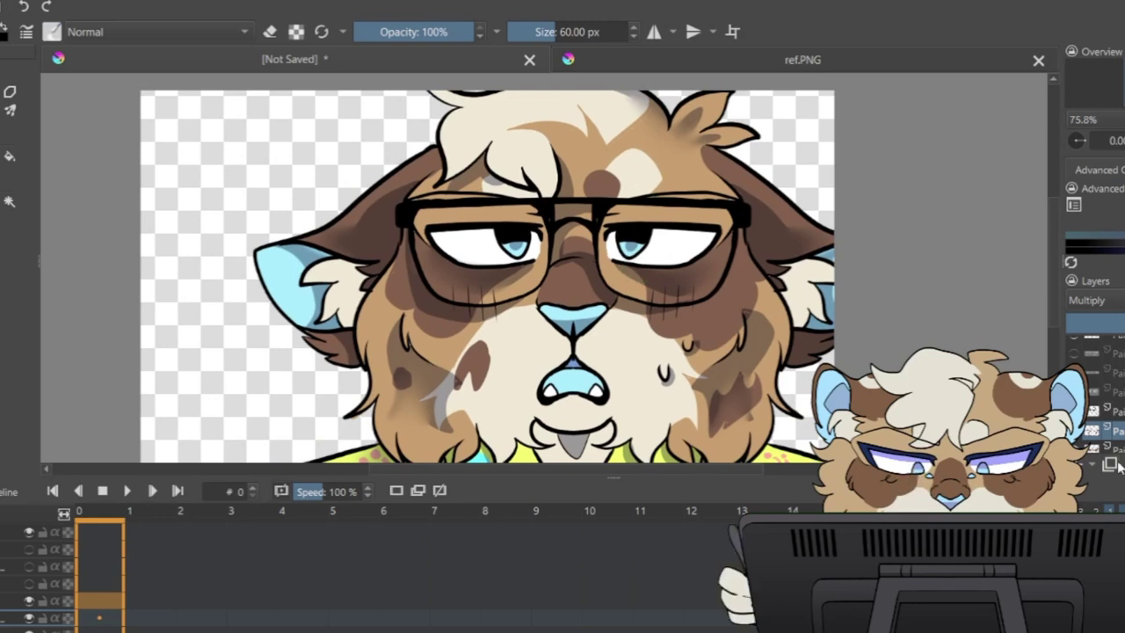
pyautogui.click(53, 33)
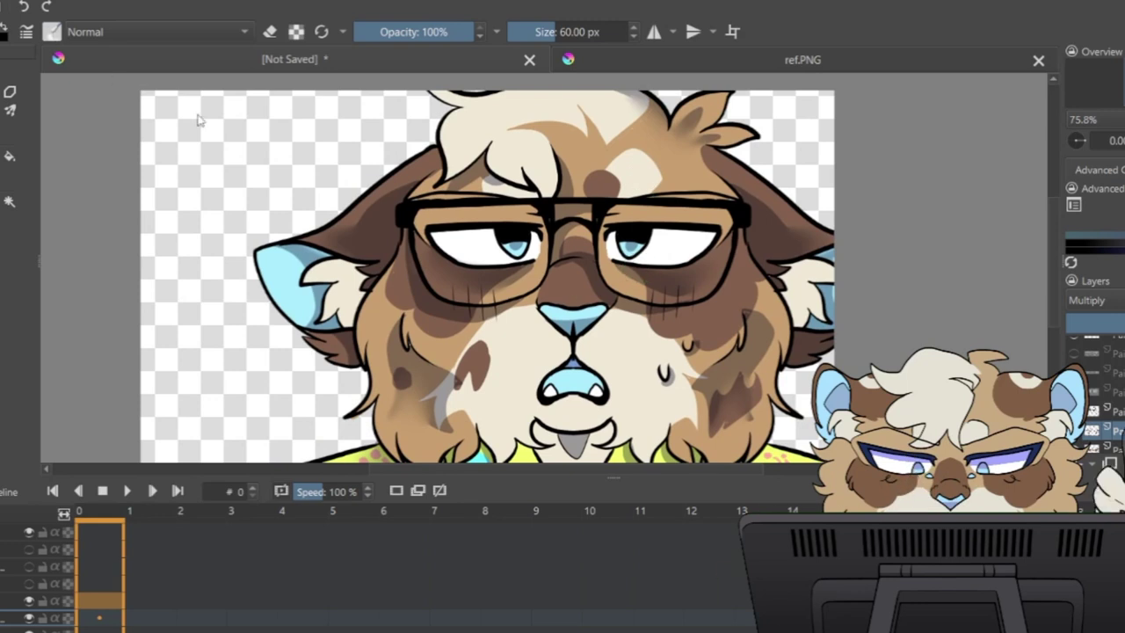
pyautogui.click(187, 144)
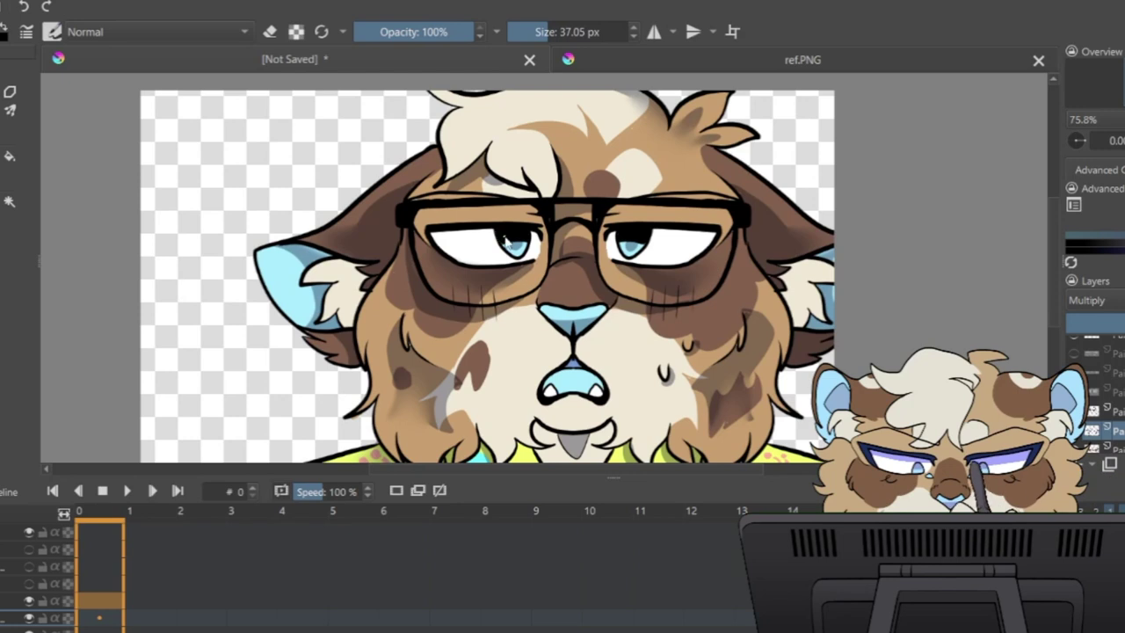
pyautogui.moveTo(505, 230)
pyautogui.mouseDown()
pyautogui.moveTo(429, 236)
pyautogui.moveTo(528, 237)
pyautogui.mouseUp()
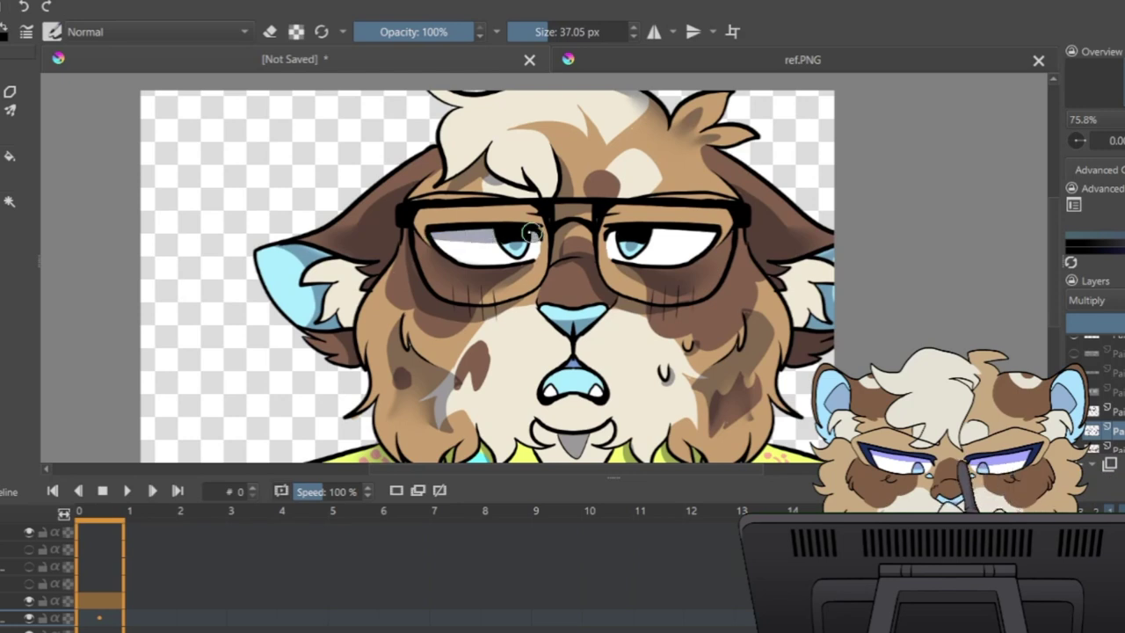
pyautogui.moveTo(606, 237); pyautogui.dragTo(710, 233)
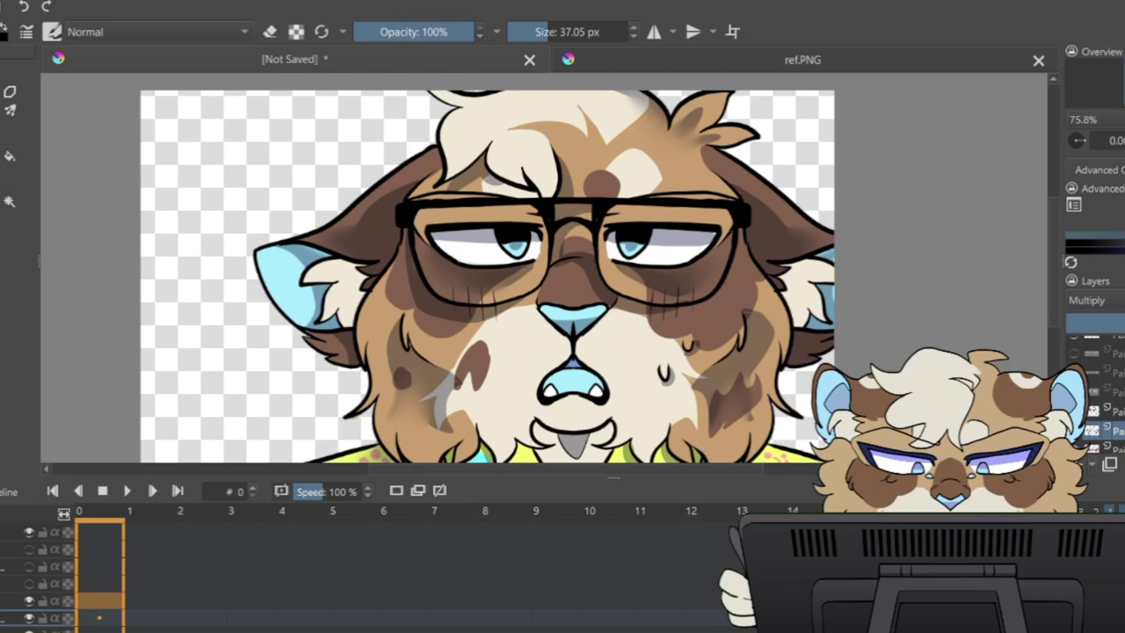
# Step: Paint the sweat drops white on a new Normal layer and soften them with the 60 px blending brush
pyautogui.click(1081, 465)
pyautogui.click(1121, 217)
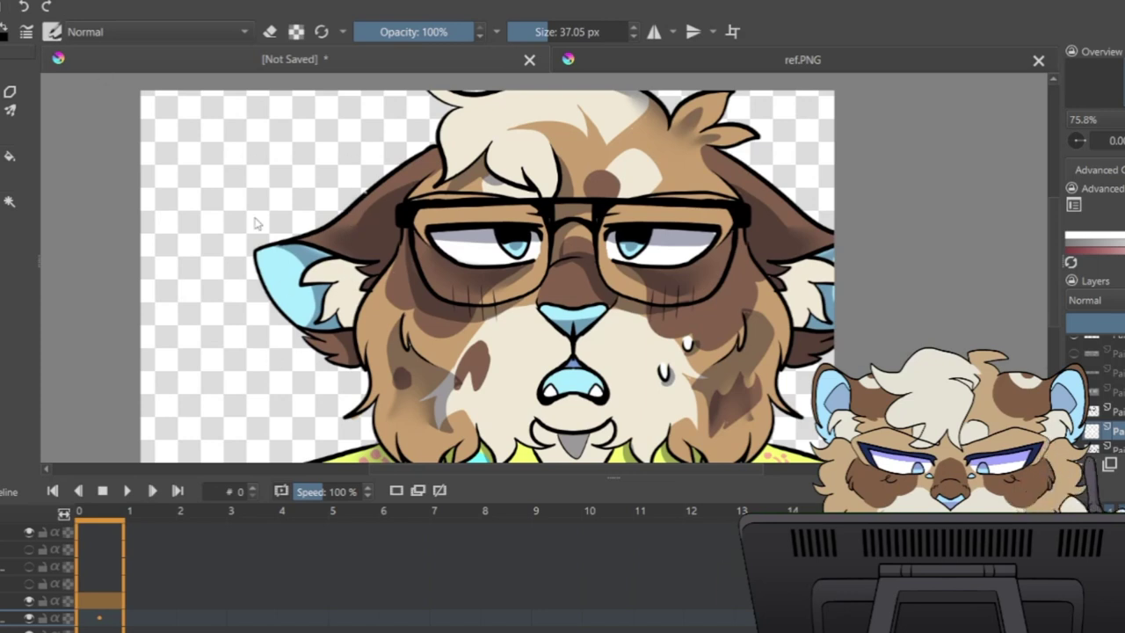
pyautogui.press('/')
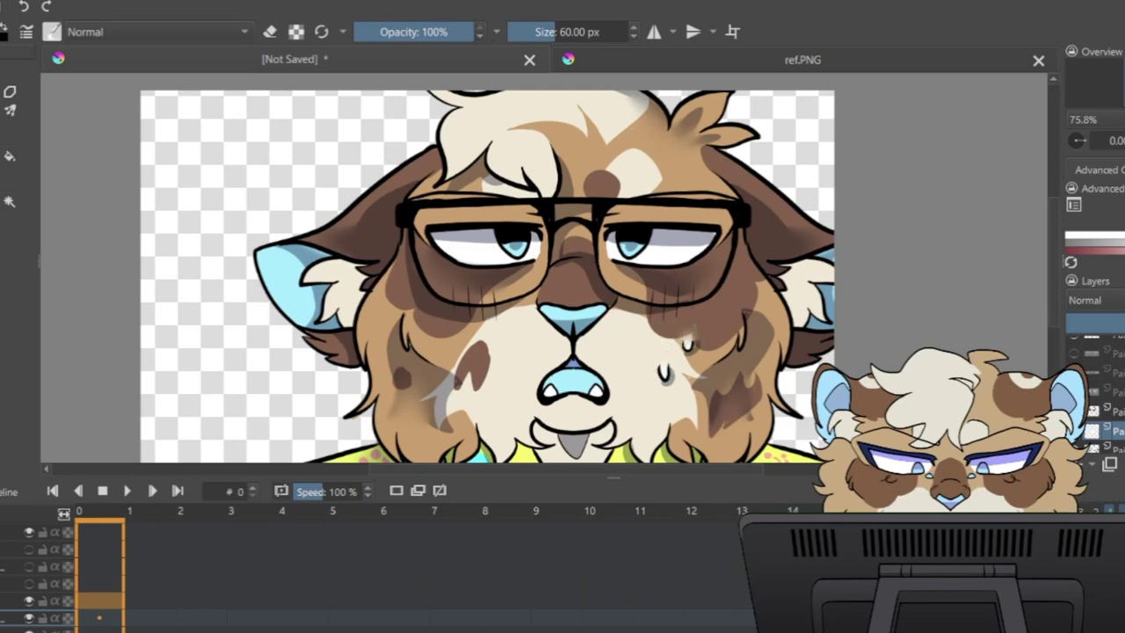
# Step: Turn the hidden lens reflection and highlight layers back on and check the whole picture
pyautogui.scroll(1, 1104, 396)
pyautogui.click(1074, 404)
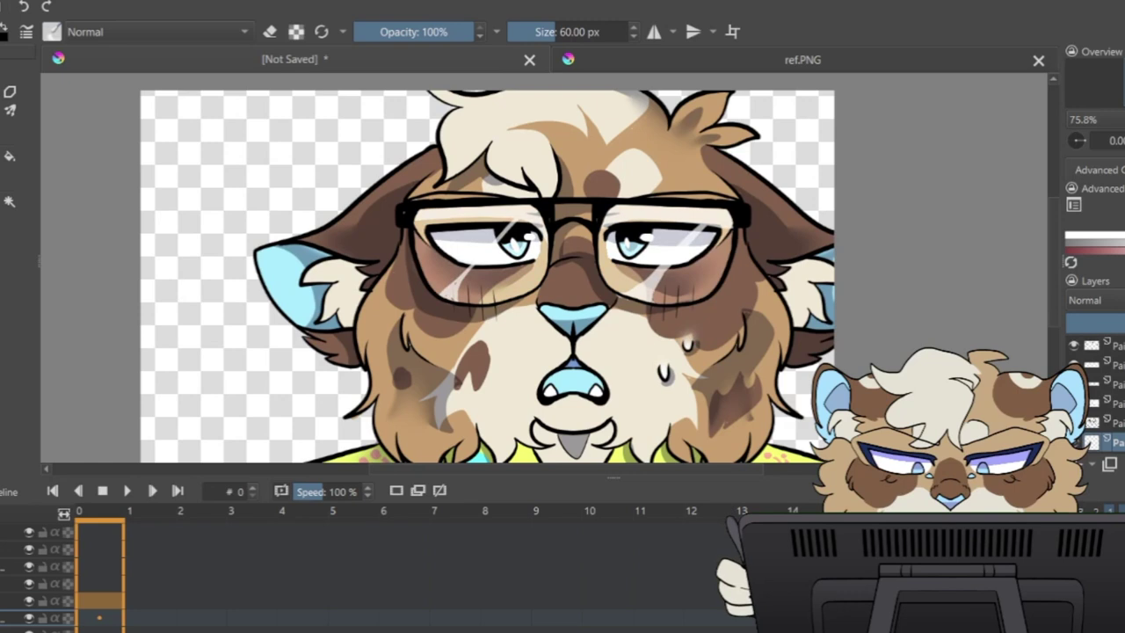
pyautogui.hotkey('ctrl', '-')
pyautogui.hotkey('ctrl', '-')
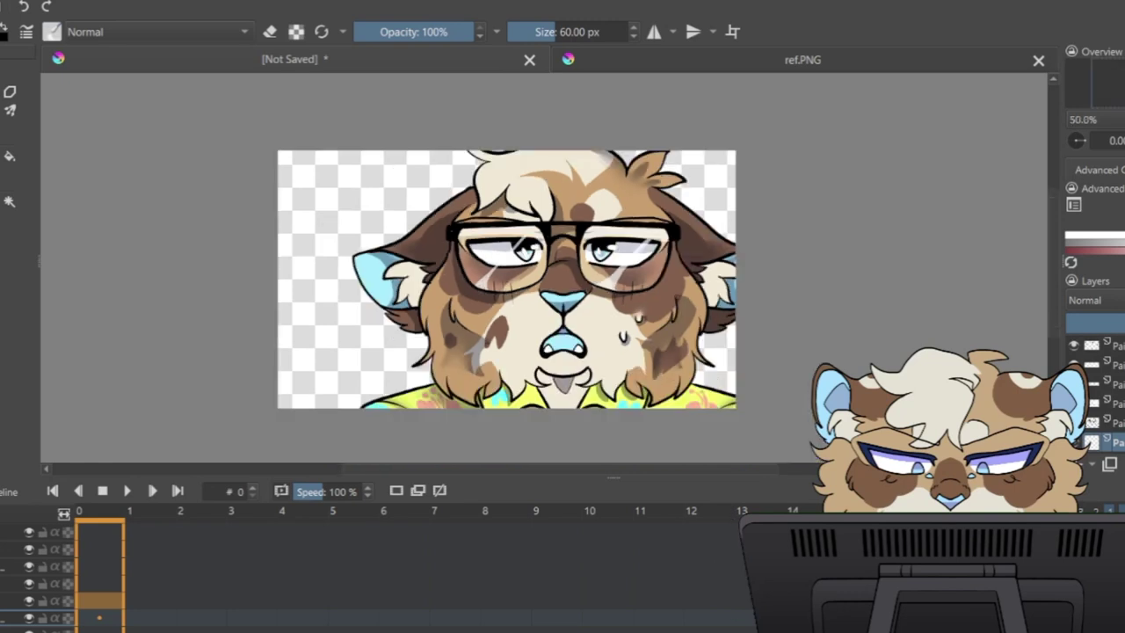
# Step: Add a paint layer directly above the background layer and fill it with green
pyautogui.scroll(-3, 1108, 396)
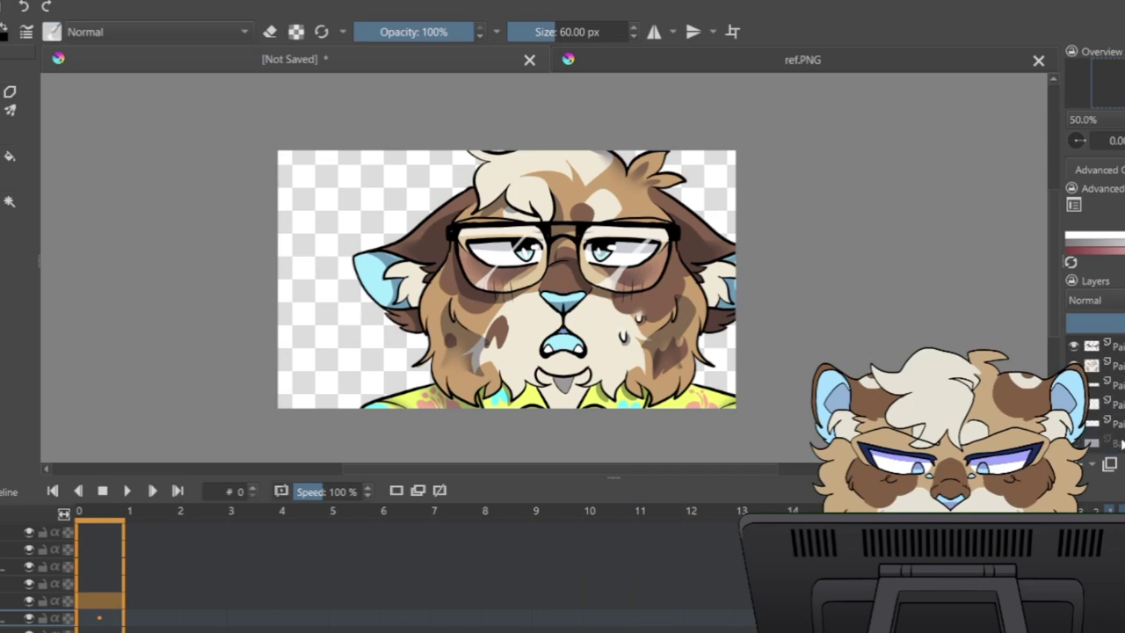
pyautogui.click(1116, 442)
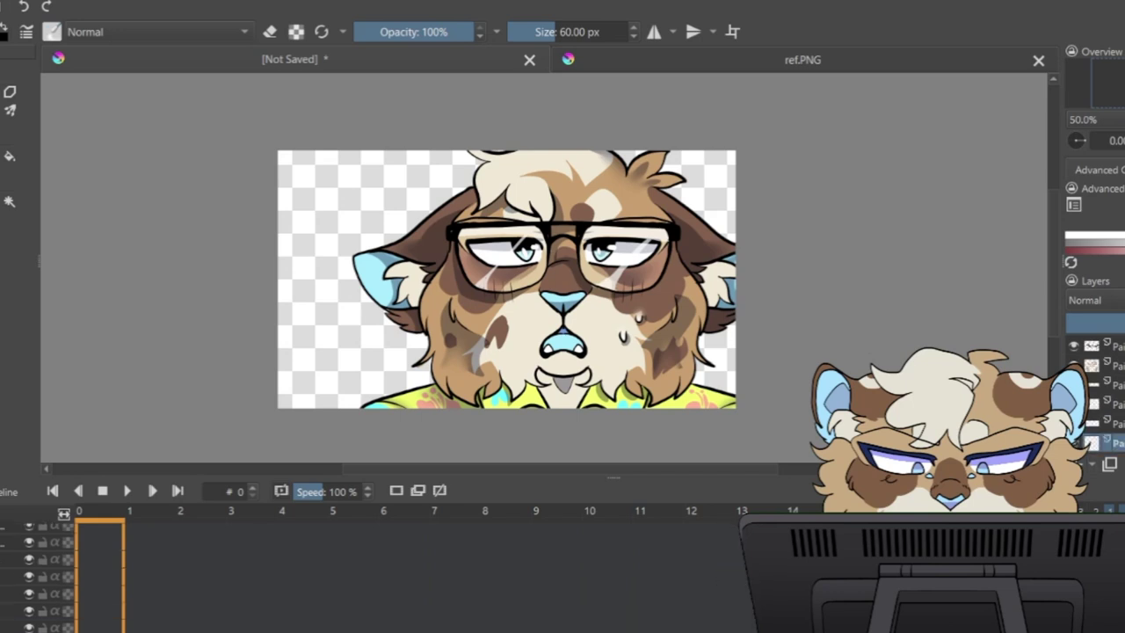
pyautogui.click(1109, 242)
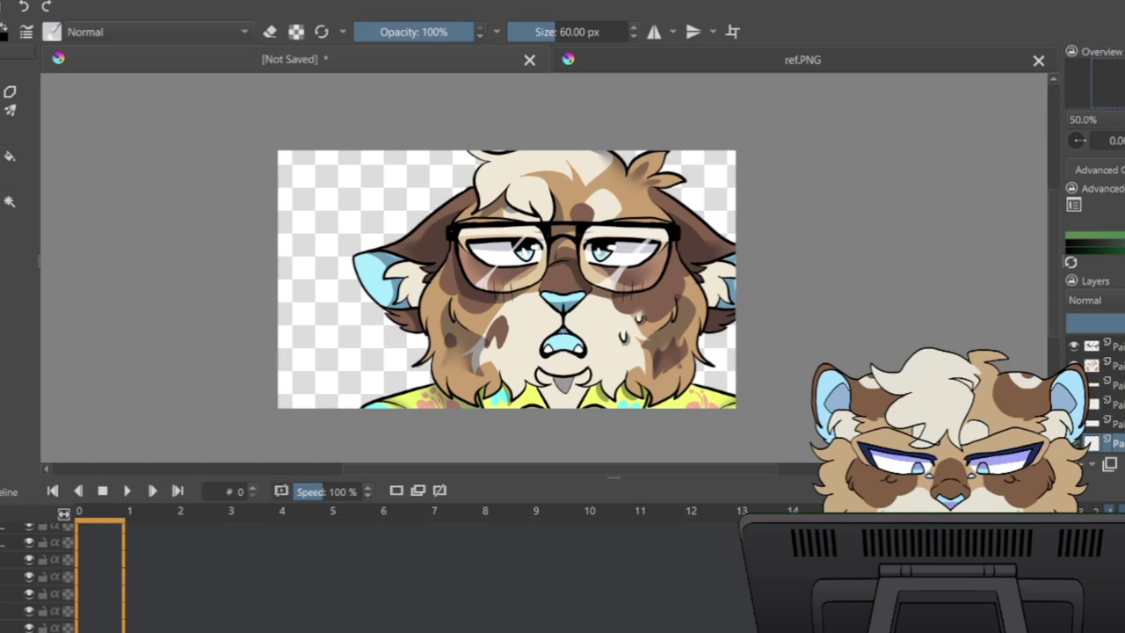
pyautogui.click(1123, 169)
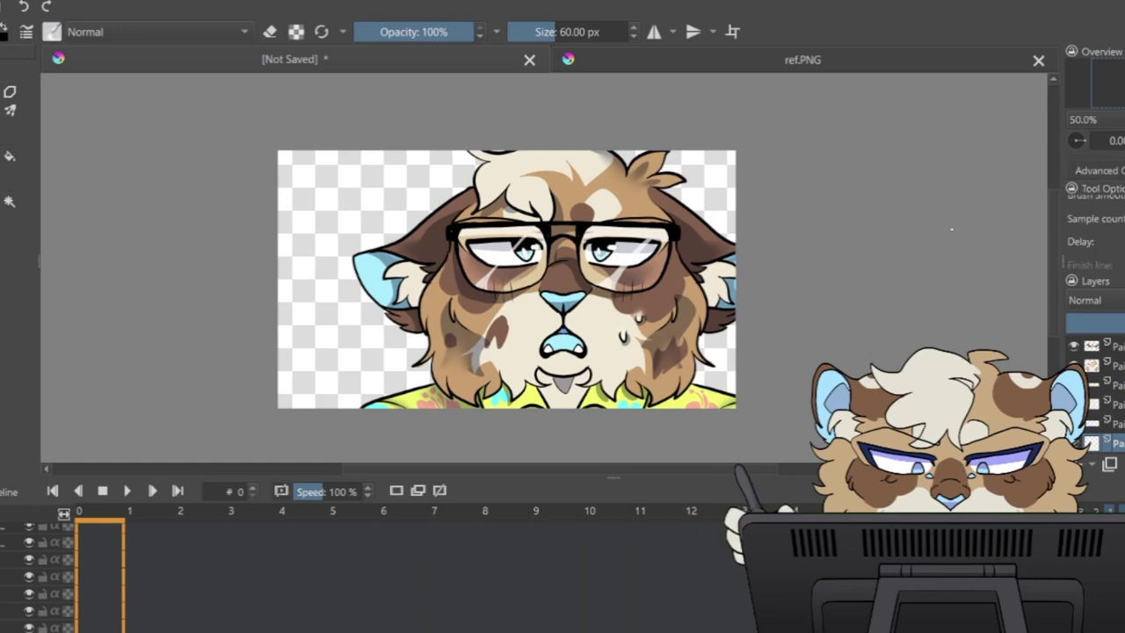
pyautogui.press('f')
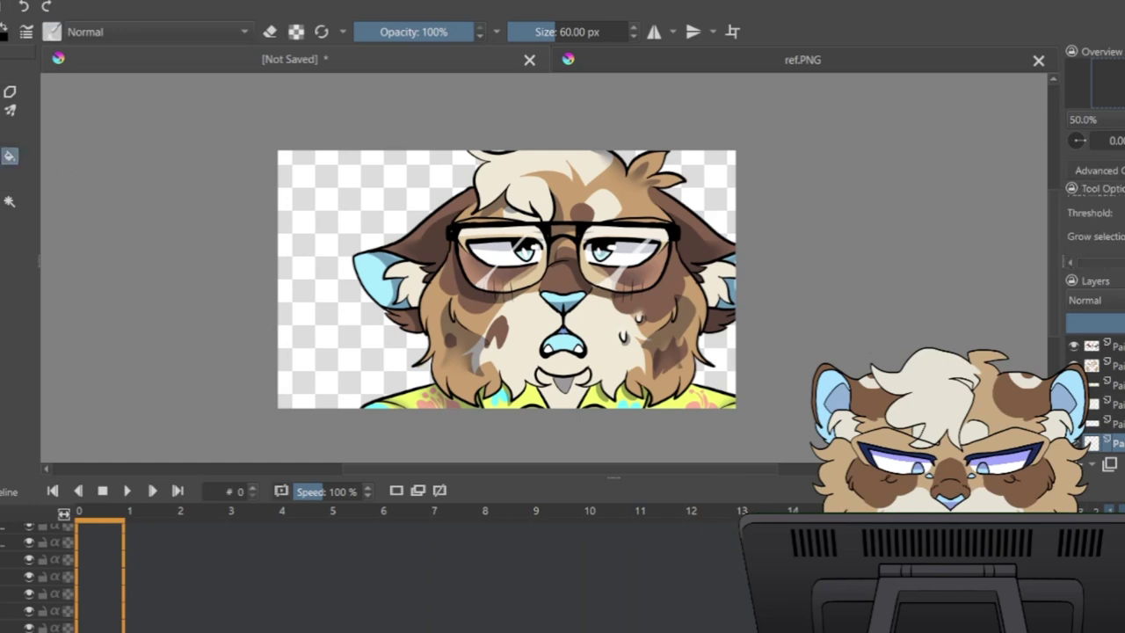
pyautogui.scroll(-3, 1096, 225)
pyautogui.click(364, 352)
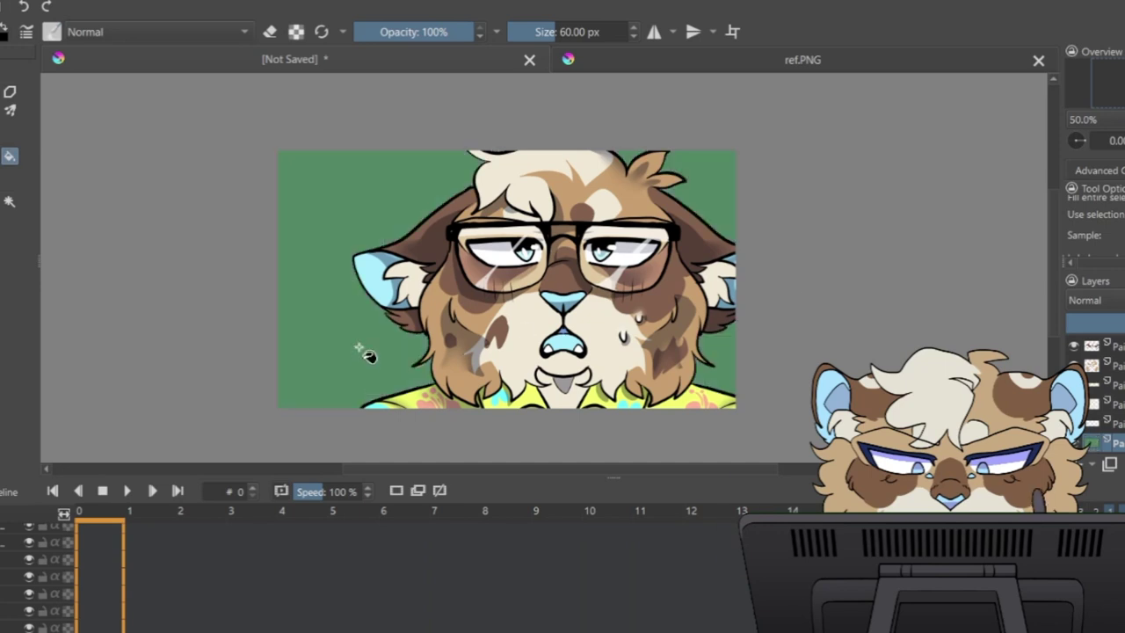
# Step: Paint a lighter green texture across the lower background with a large textured brush, undoing the unwanted stroke
pyautogui.press('b')
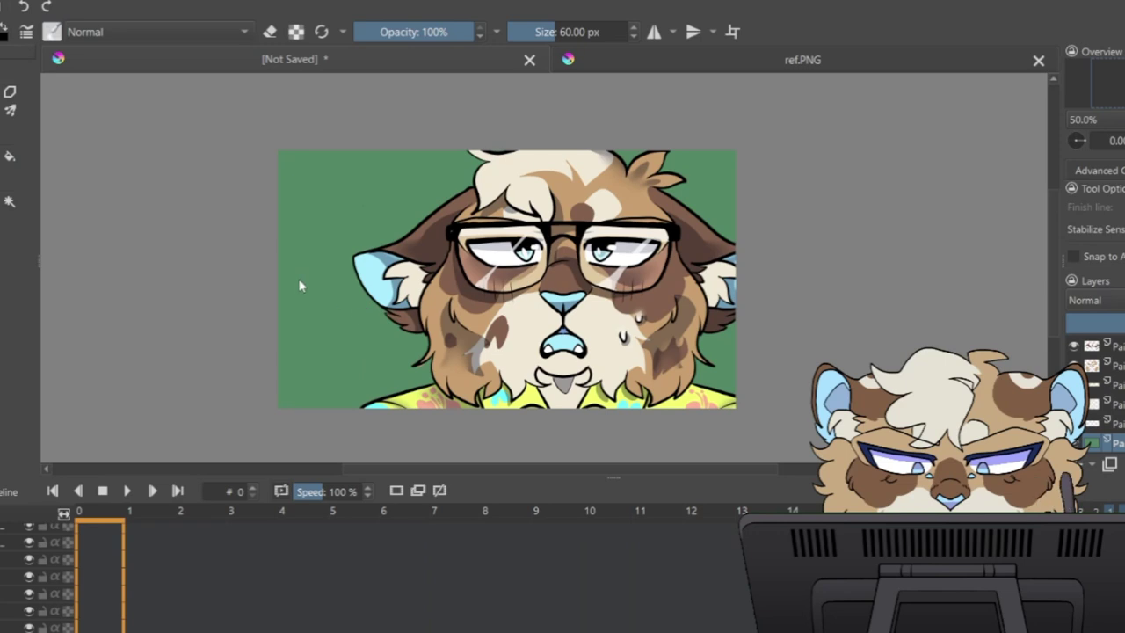
pyautogui.press('/')
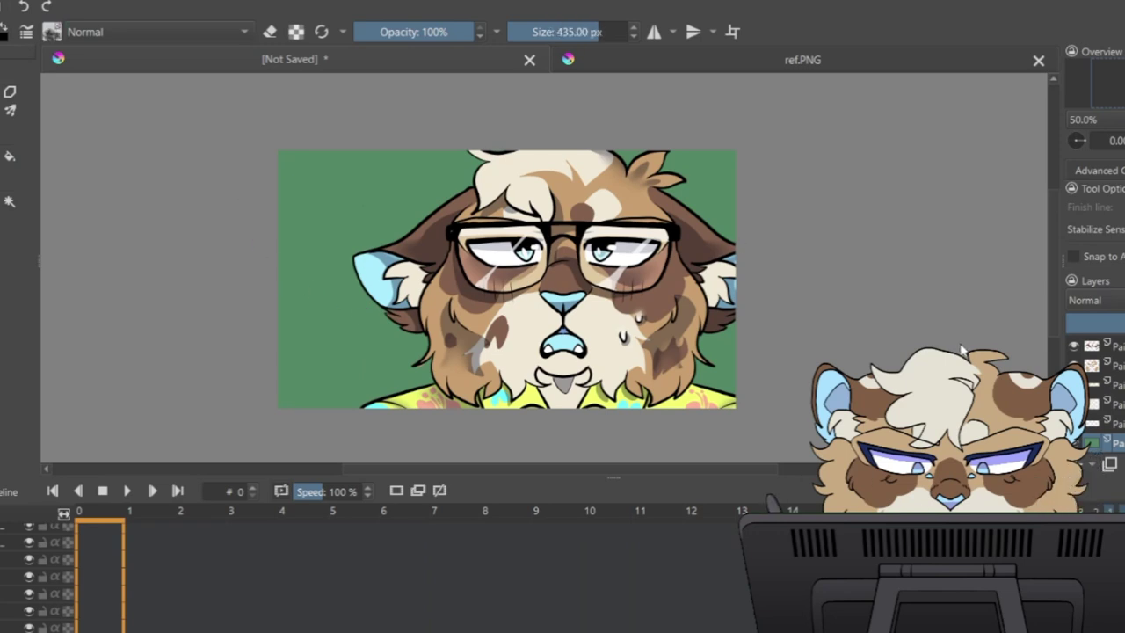
pyautogui.click(1100, 170)
pyautogui.click(1114, 236)
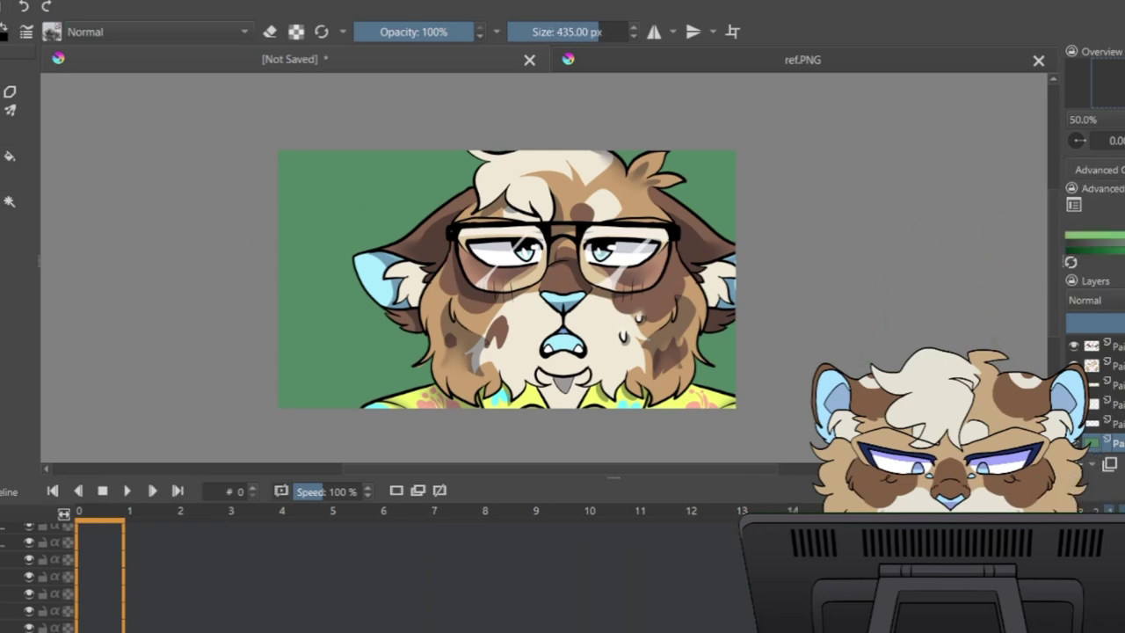
pyautogui.moveTo(265, 303)
pyautogui.mouseDown()
pyautogui.moveTo(485, 366)
pyautogui.moveTo(722, 345)
pyautogui.moveTo(736, 331)
pyautogui.moveTo(299, 385)
pyautogui.mouseUp()
pyautogui.click(561, 35)
pyautogui.moveTo(283, 248); pyautogui.dragTo(365, 295)
pyautogui.click(25, 7)
# Step: Blend the background greens with a 402.11 px brush at 60% and 42% opacity, adding pale mint along the lower part
pyautogui.click(594, 33)
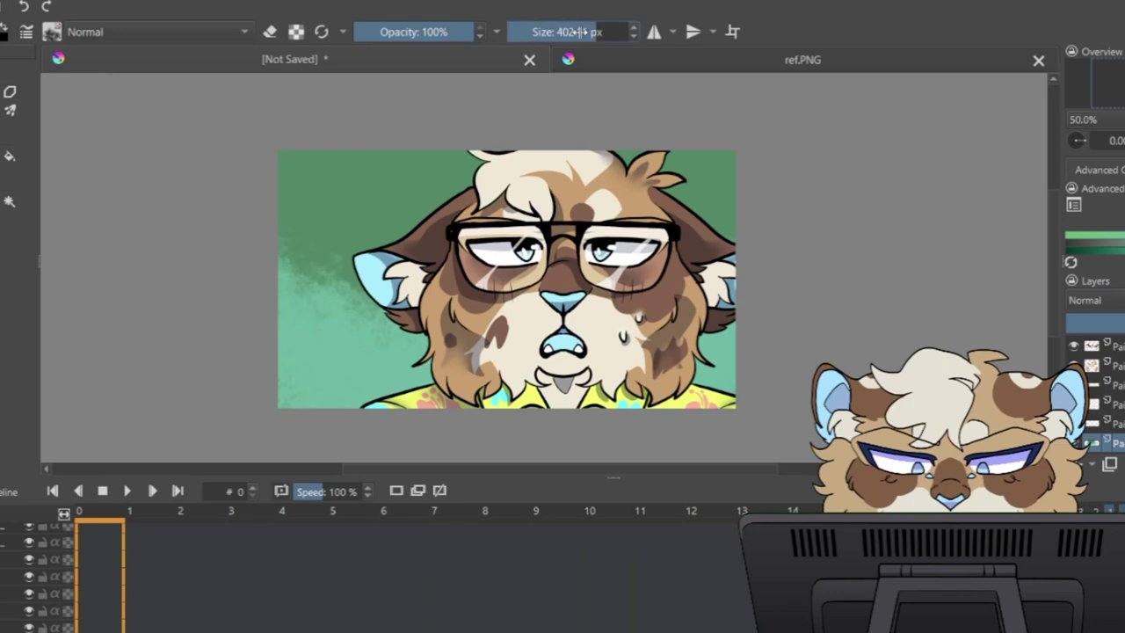
pyautogui.moveTo(451, 33); pyautogui.dragTo(427, 32)
pyautogui.moveTo(294, 202); pyautogui.dragTo(405, 352)
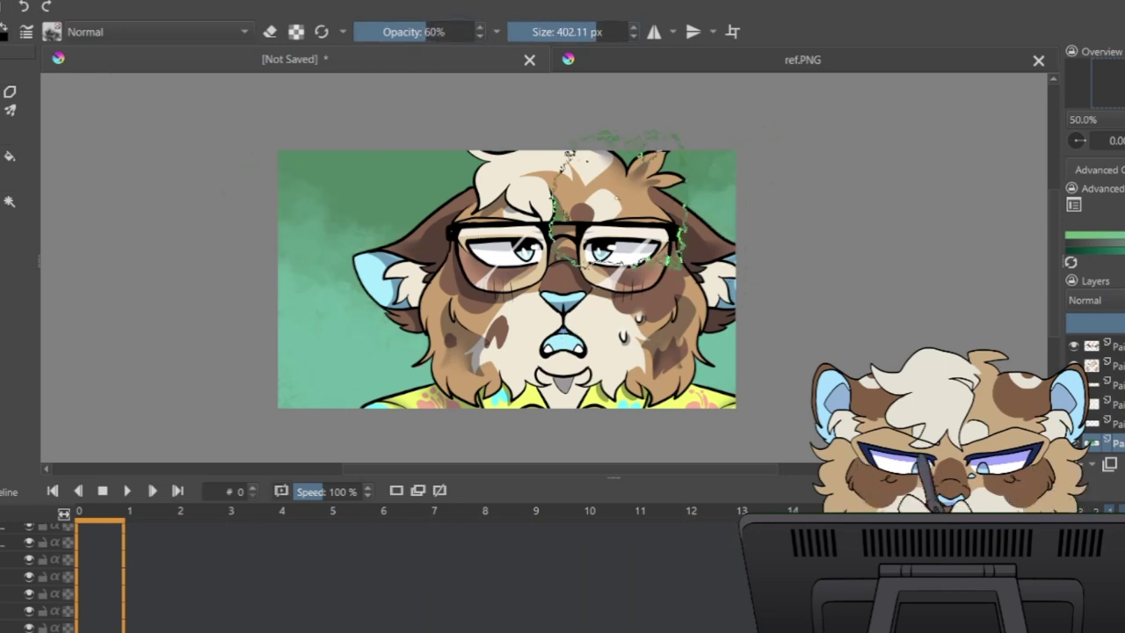
pyautogui.click(405, 34)
pyautogui.moveTo(351, 197)
pyautogui.mouseDown()
pyautogui.moveTo(602, 235)
pyautogui.moveTo(720, 197)
pyautogui.mouseUp()
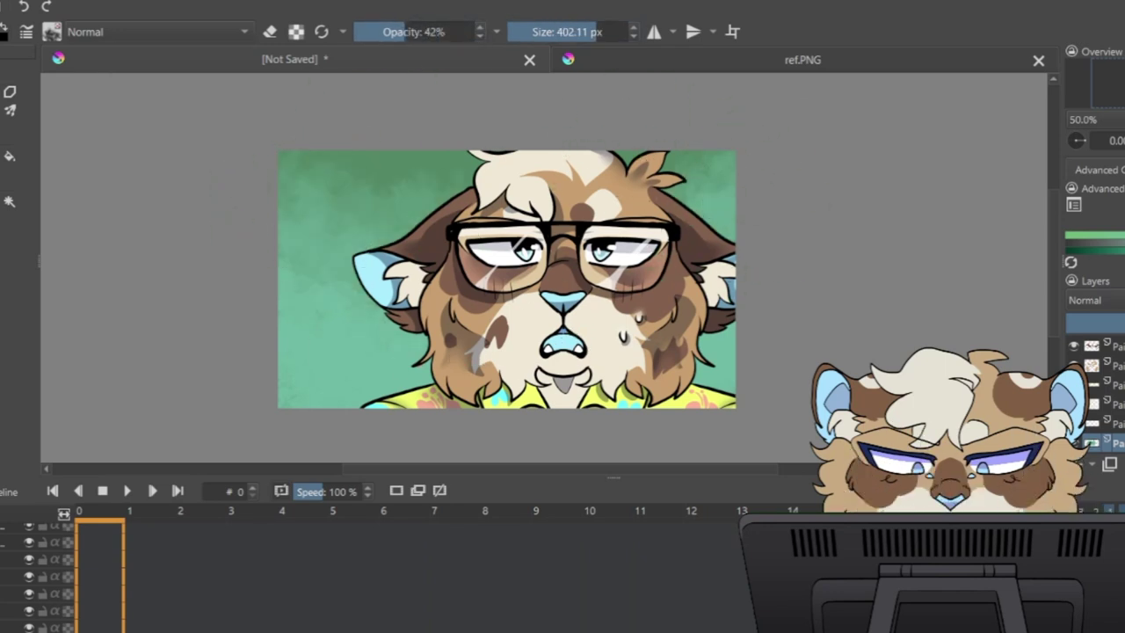
pyautogui.click(1107, 236)
pyautogui.moveTo(202, 360)
pyautogui.mouseDown()
pyautogui.moveTo(557, 413)
pyautogui.moveTo(717, 362)
pyautogui.mouseUp()
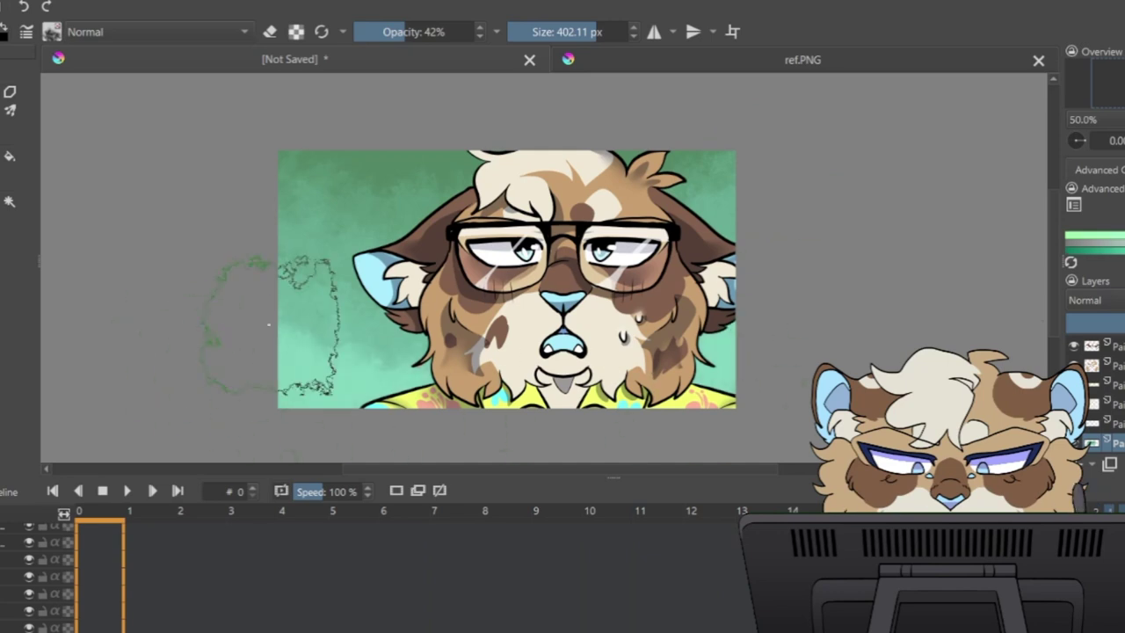
# Step: Merge the lower character paint layers one after another into a single layer above the green background
pyautogui.click(1112, 345)
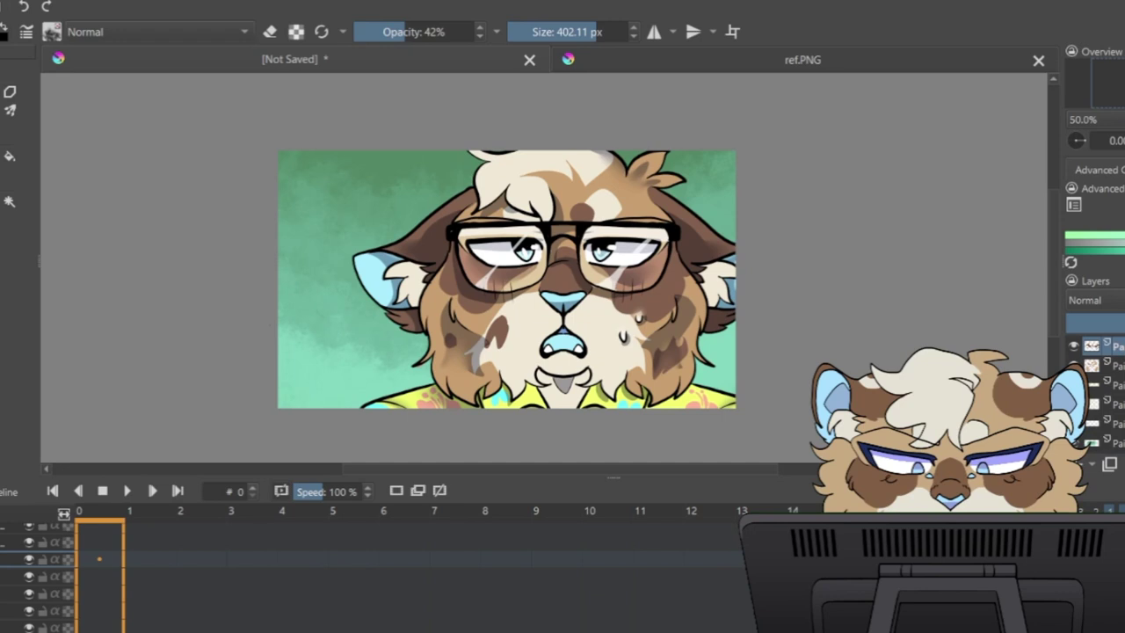
pyautogui.hotkey('ctrl', 'e')
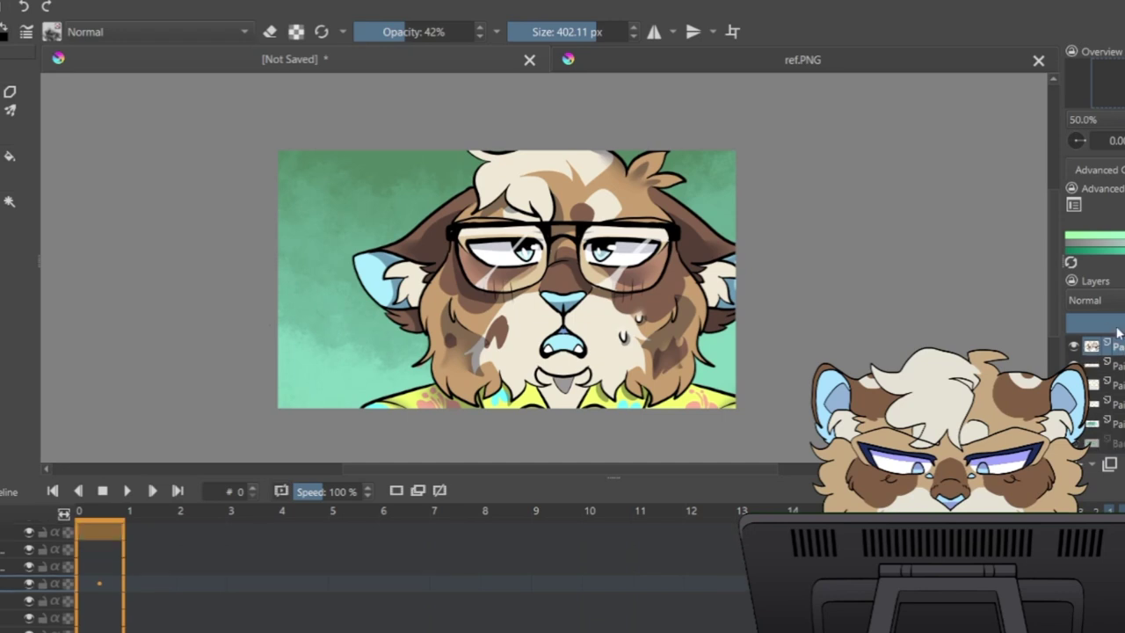
pyautogui.click(1113, 366)
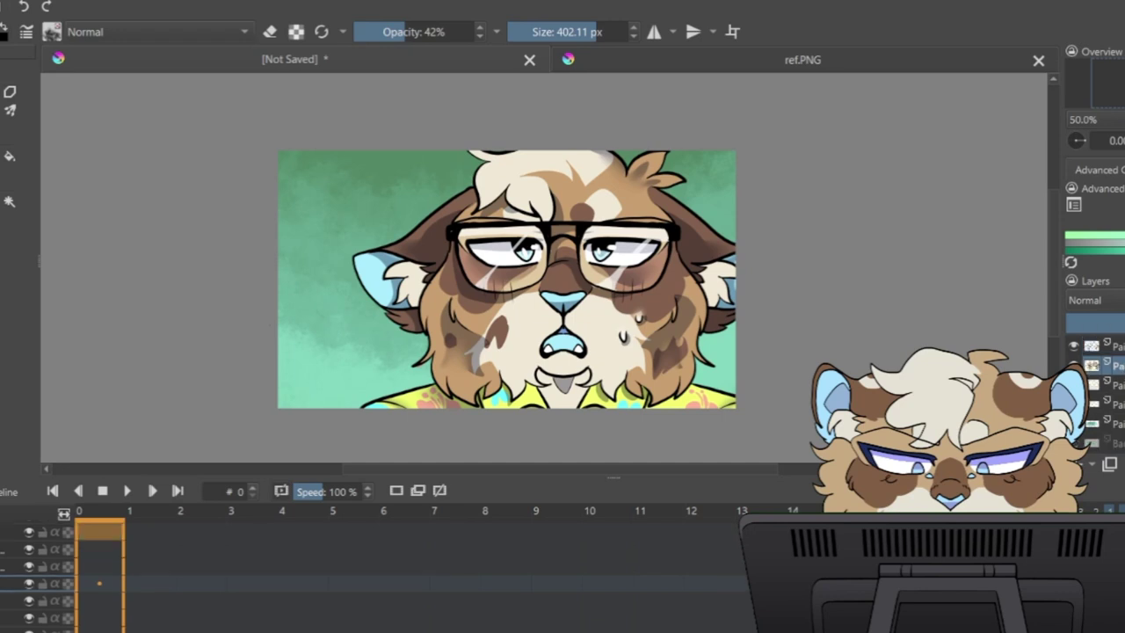
pyautogui.hotkey('ctrl', 'e')
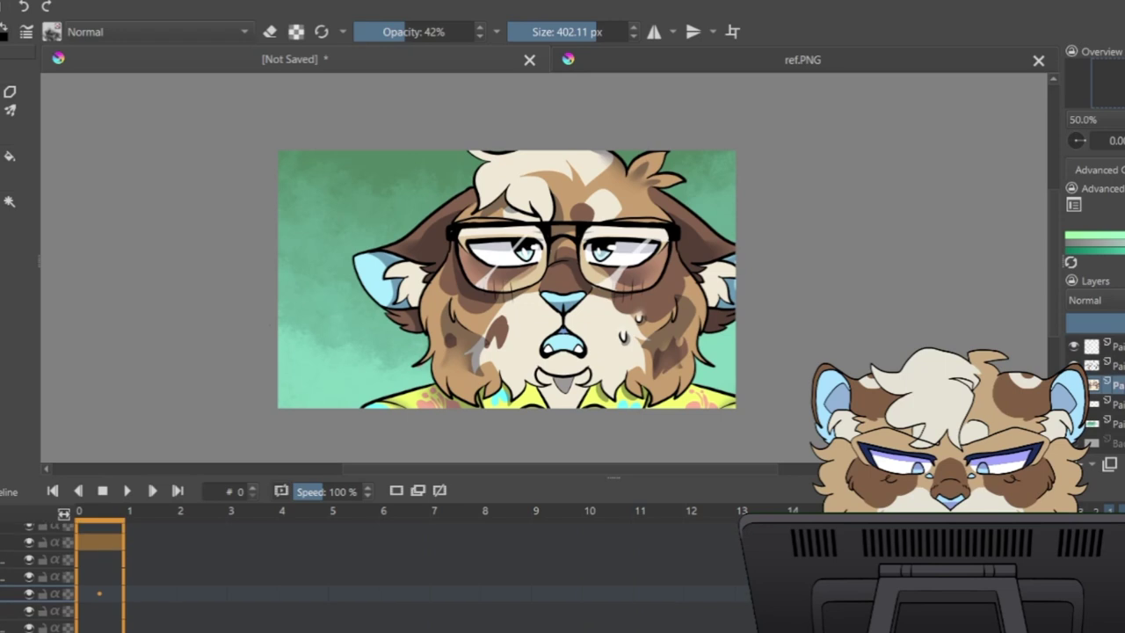
pyautogui.click(1113, 386)
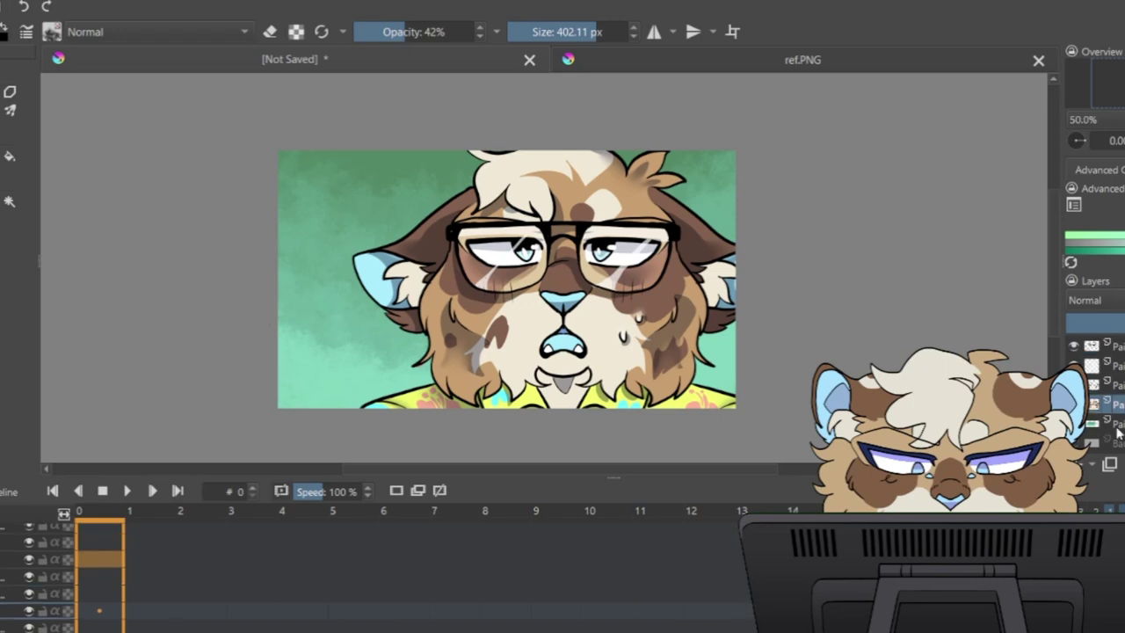
pyautogui.click(1114, 403)
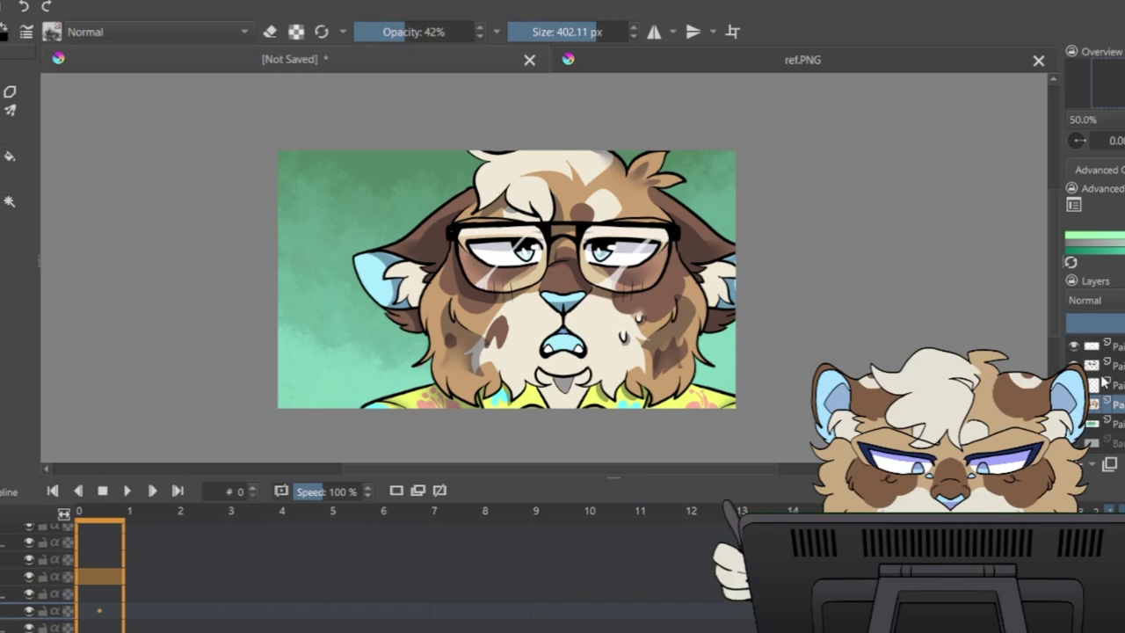
pyautogui.hotkey('ctrl', 'e')
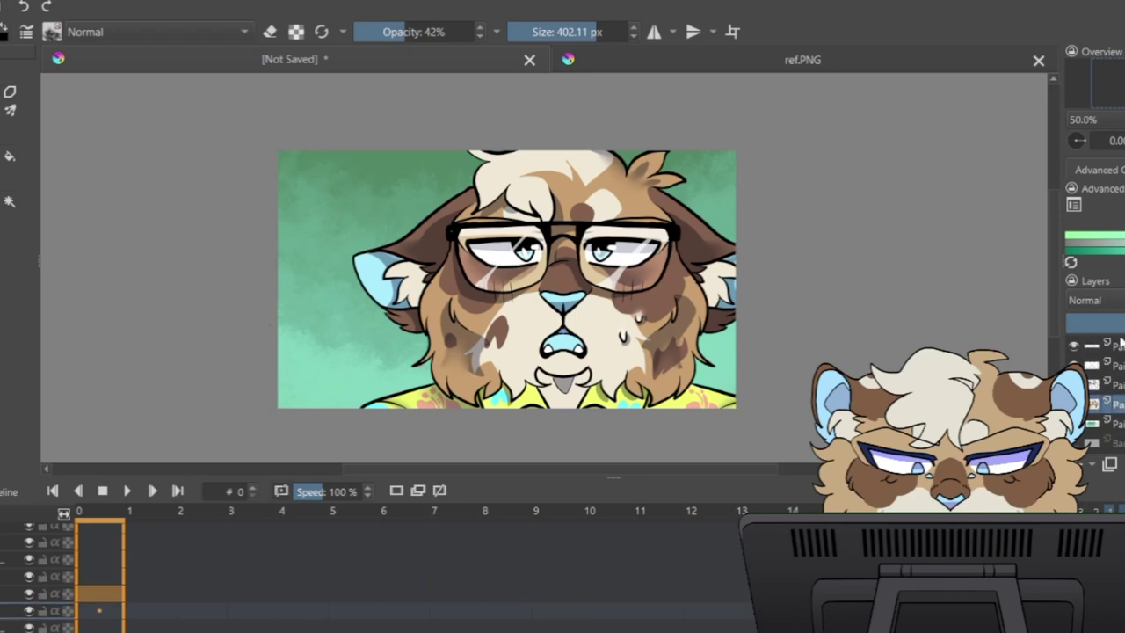
# Step: Merge the Overlay layer and the remaining upper layers into the character layer, keeping the green background separate
pyautogui.click(1114, 385)
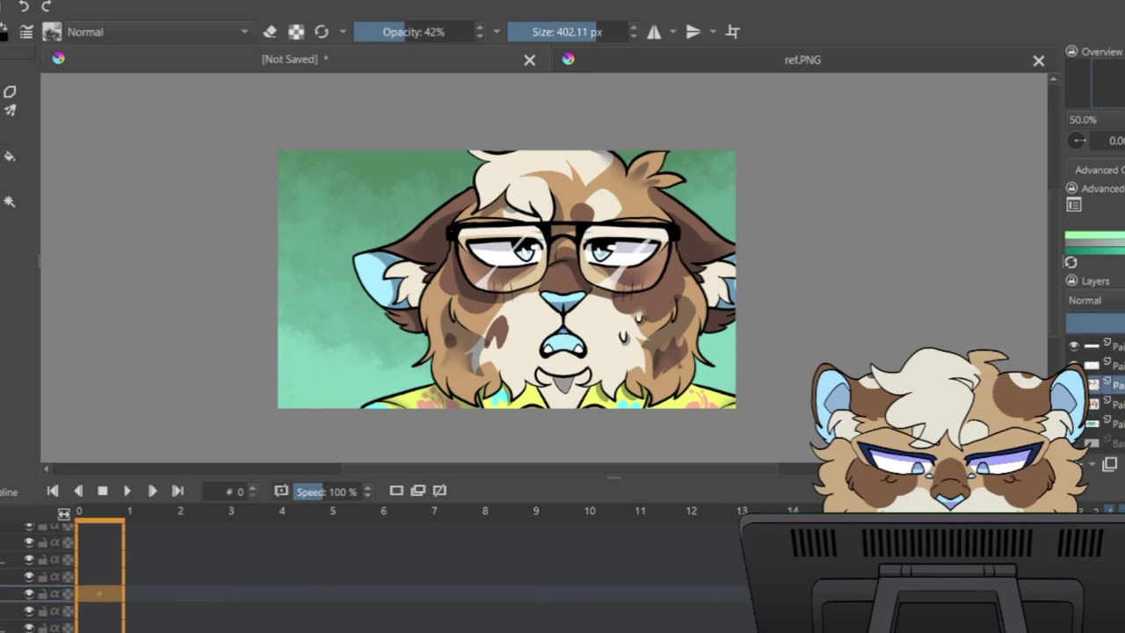
pyautogui.hotkey('ctrl', 'e')
pyautogui.click(1114, 385)
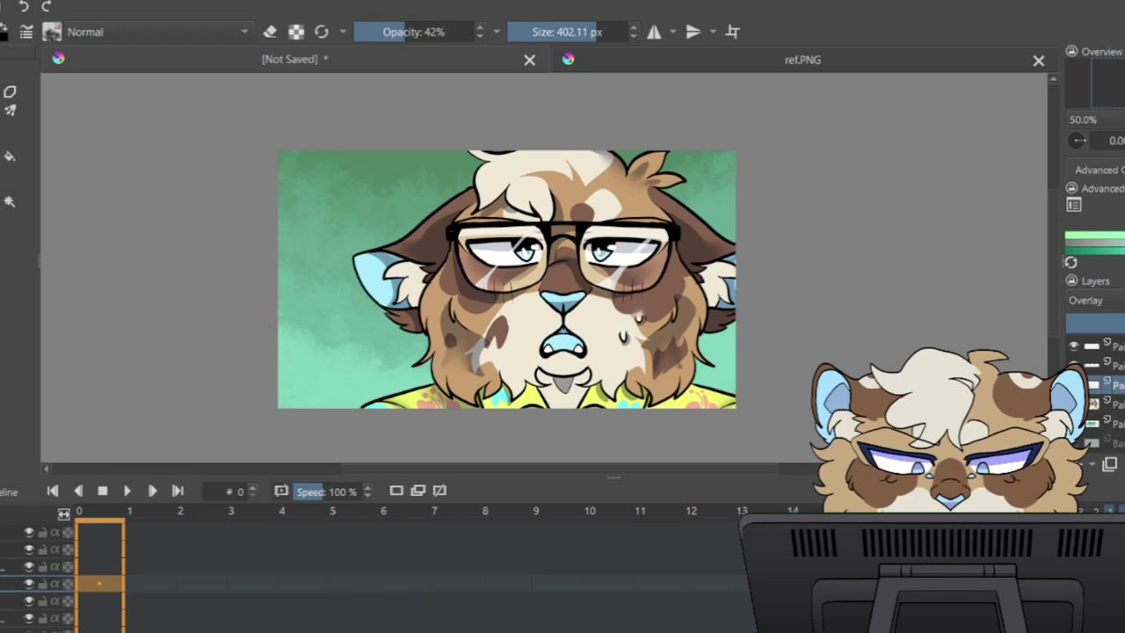
pyautogui.click(1115, 385)
pyautogui.hotkey('ctrl', 'e')
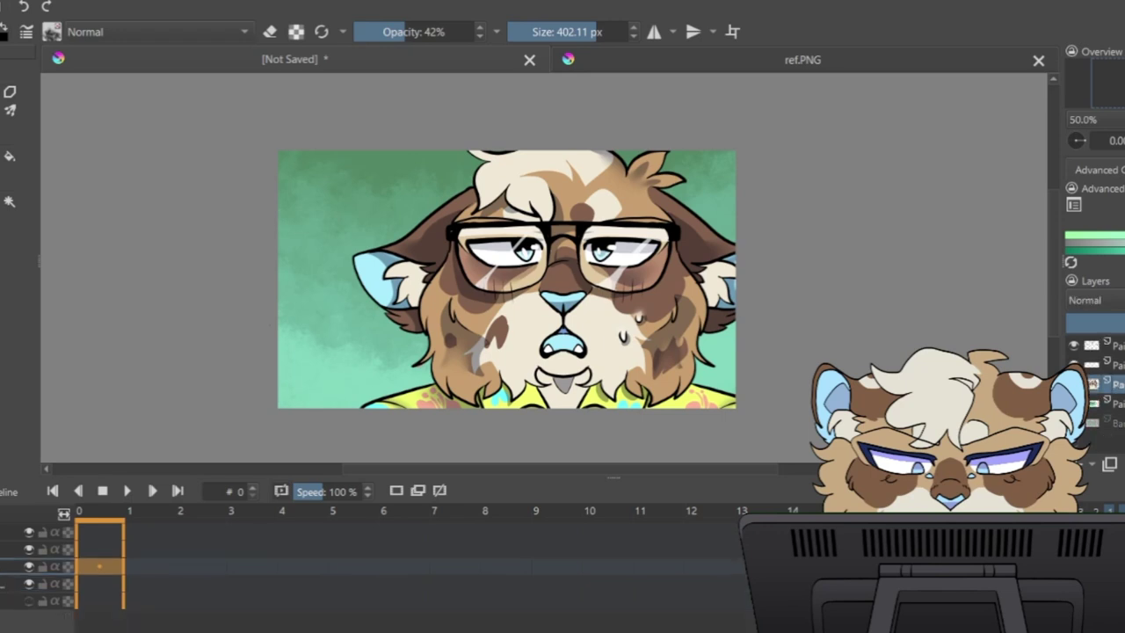
pyautogui.click(1115, 364)
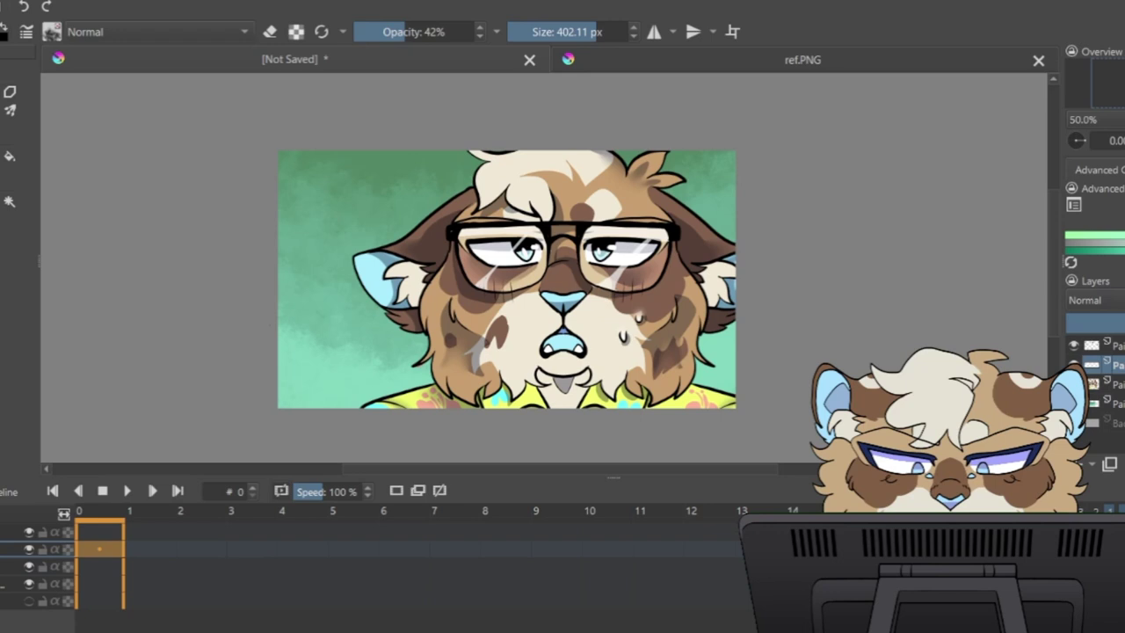
pyautogui.hotkey('ctrl', 'e')
pyautogui.click(1115, 345)
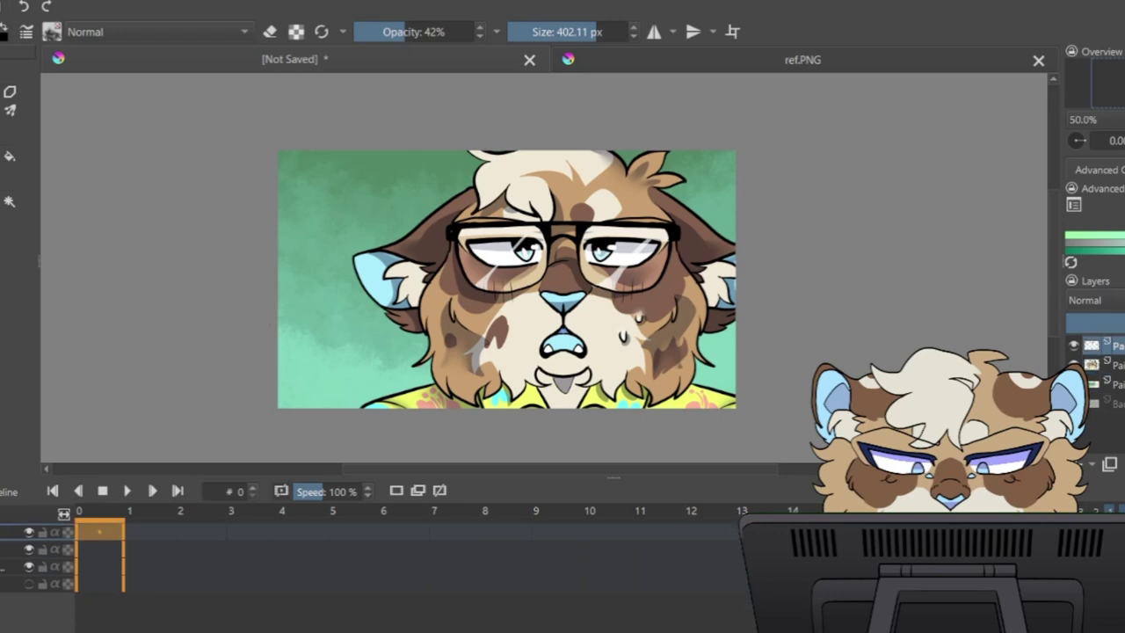
pyautogui.hotkey('ctrl', 'e')
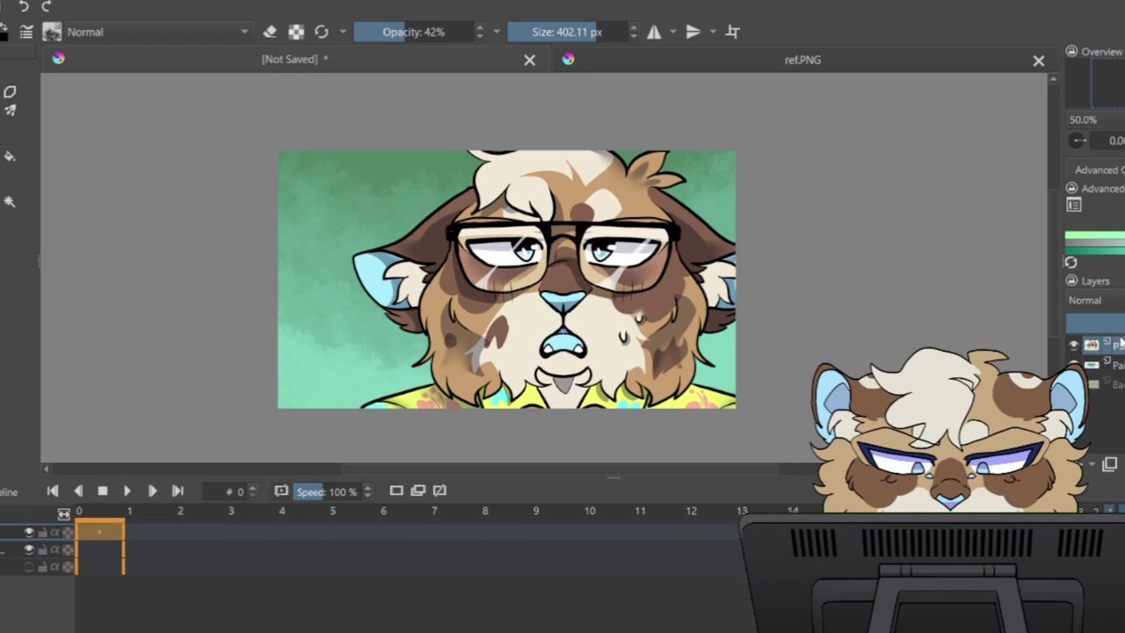
# Step: Duplicate the character layer and use a 244.15 px brush to paint a soft dark shadow around the character on the lower copy, blended as Multiply
pyautogui.hotkey('ctrl', 'j')
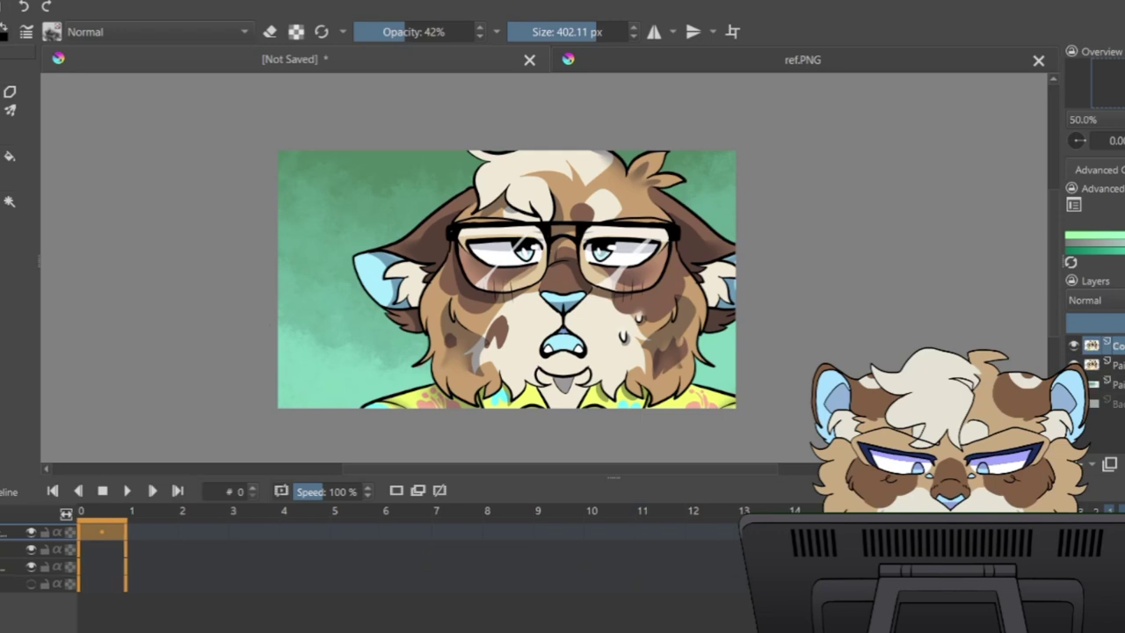
pyautogui.click(1117, 365)
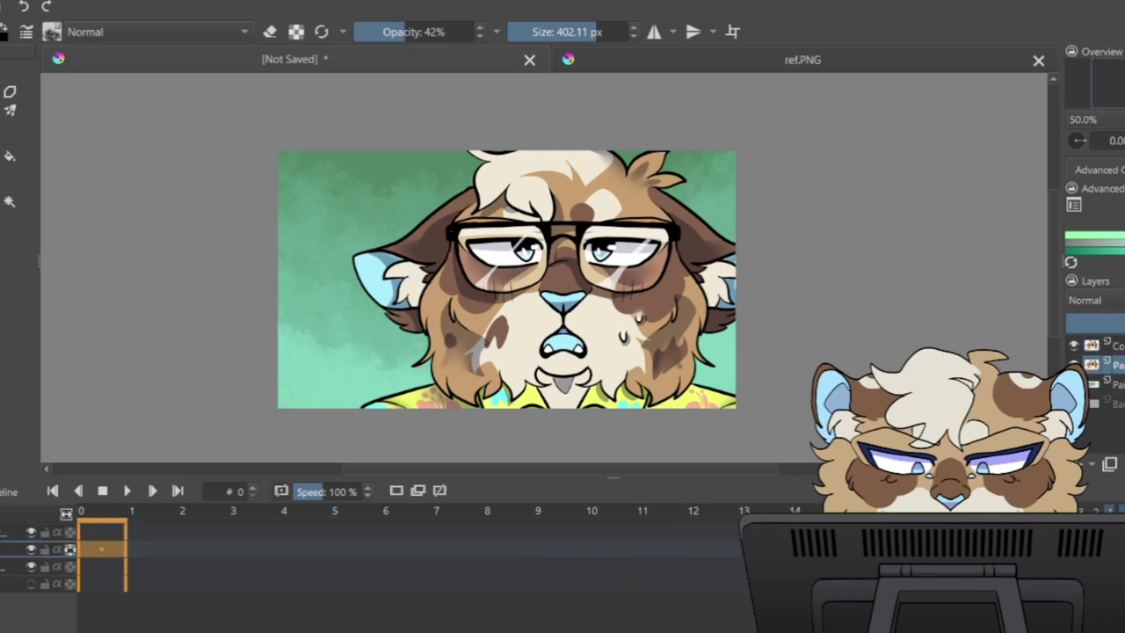
pyautogui.moveTo(1124, 212); pyautogui.dragTo(1124, 219)
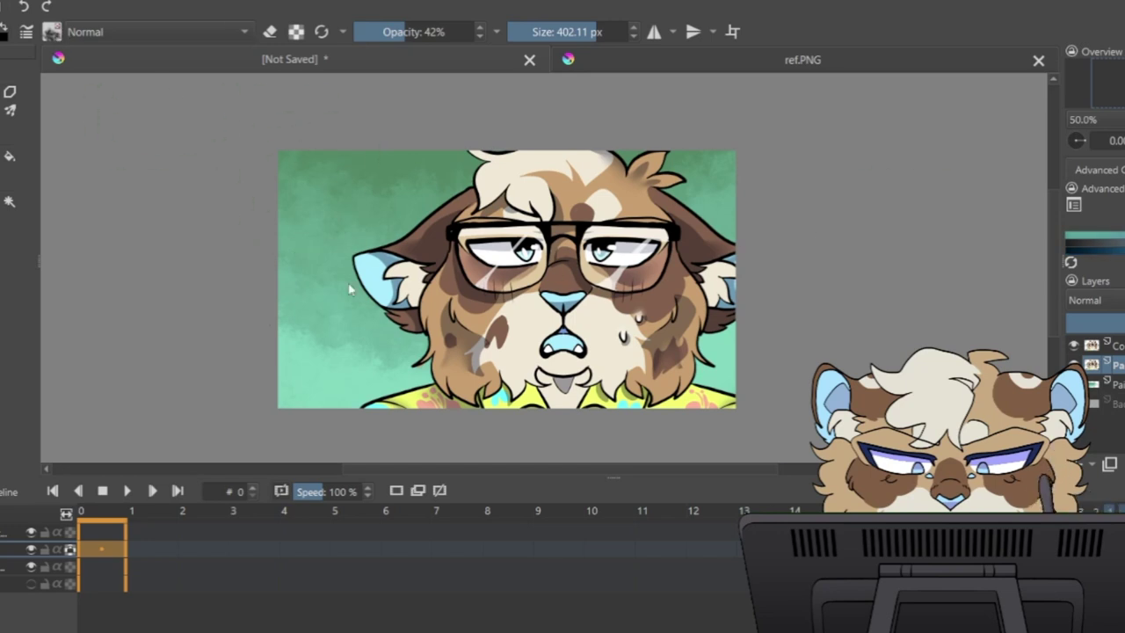
pyautogui.press('/')
pyautogui.click(582, 33)
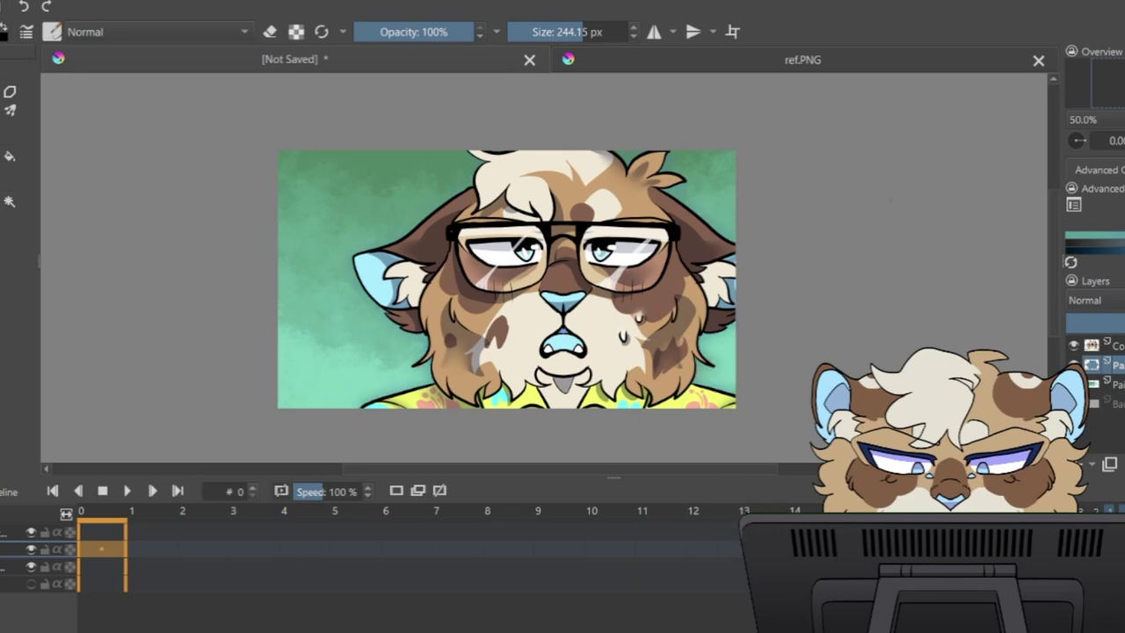
pyautogui.click(1091, 300)
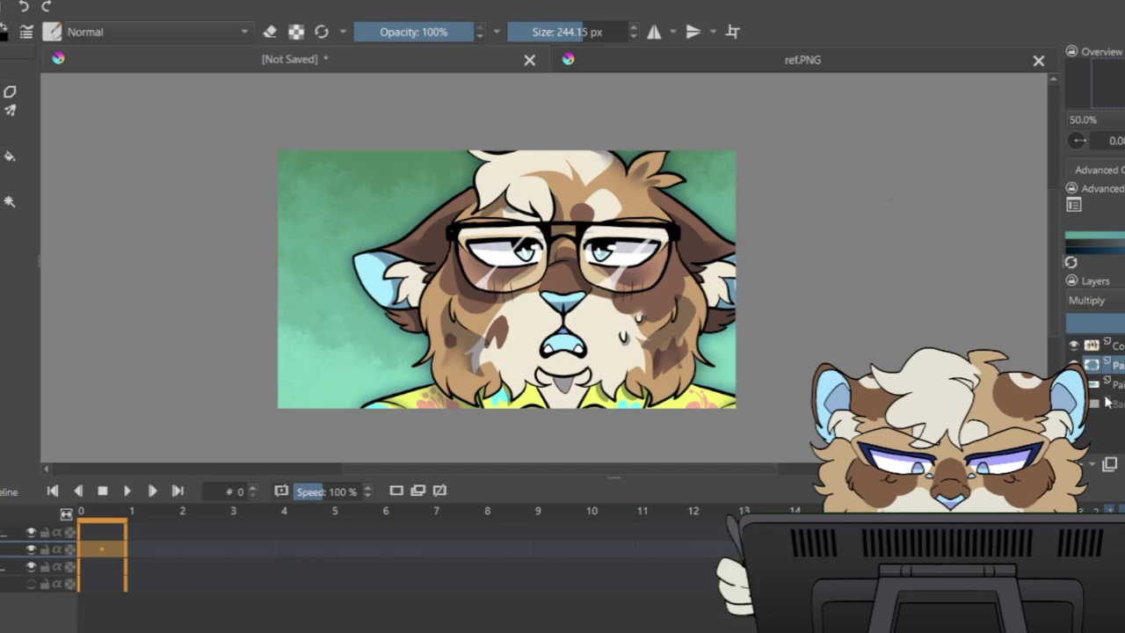
# Step: Add a new layer above the character and set up a white 37.05 px brush with its smoothing options shown, undoing the test stroke
pyautogui.press('Insert')
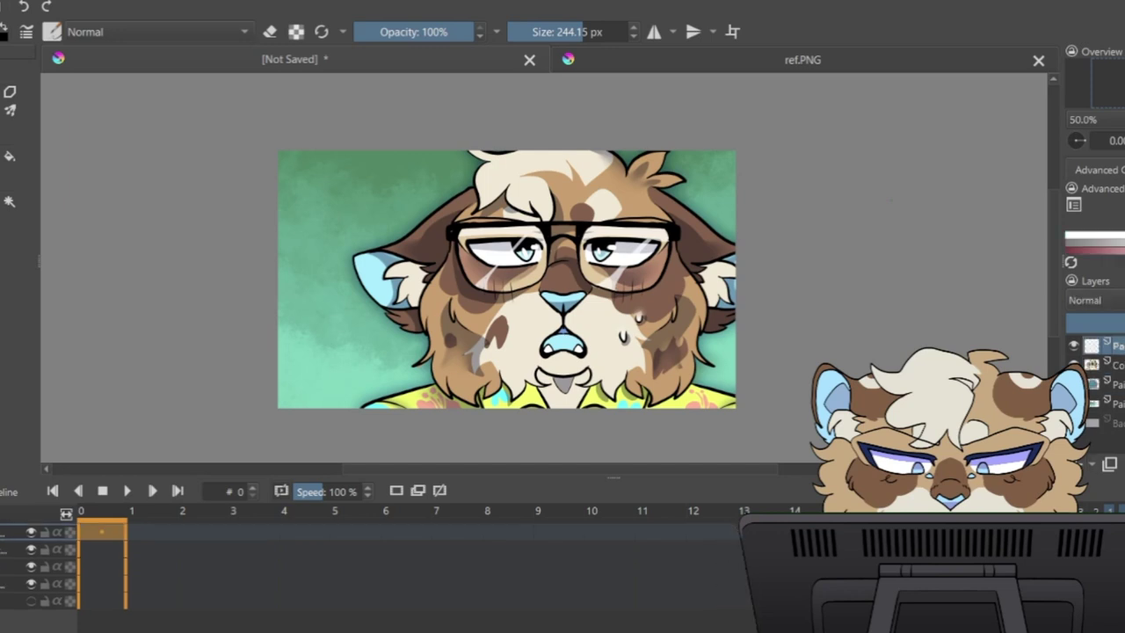
pyautogui.hotkey('alt', 'shift', 'y')
pyautogui.press('/')
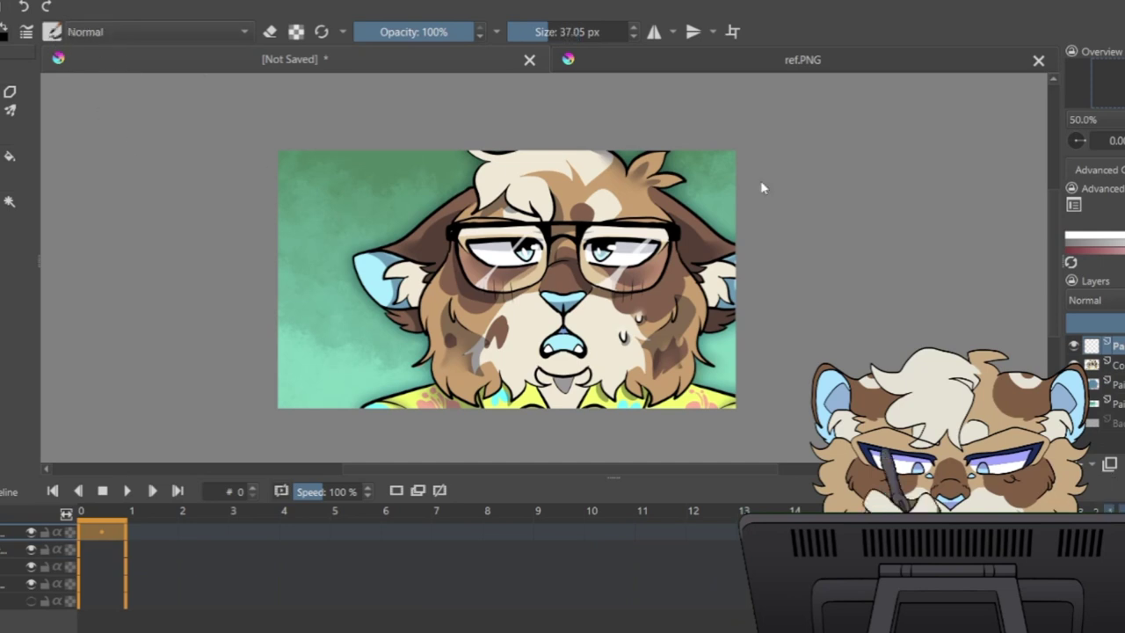
pyautogui.hotkey('ctrl', '+')
pyautogui.hotkey('ctrl', '+')
pyautogui.moveTo(492, 255); pyautogui.dragTo(651, 344)
pyautogui.moveTo(231, 163); pyautogui.dragTo(257, 333)
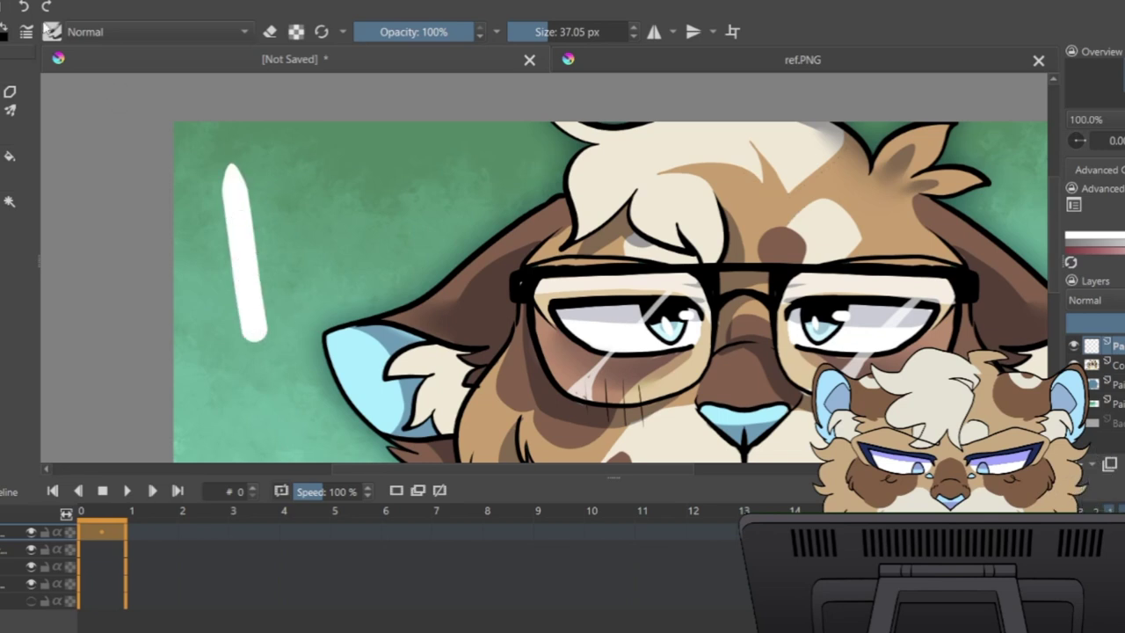
pyautogui.click(24, 8)
pyautogui.click(1123, 169)
pyautogui.scroll(3, 1098, 236)
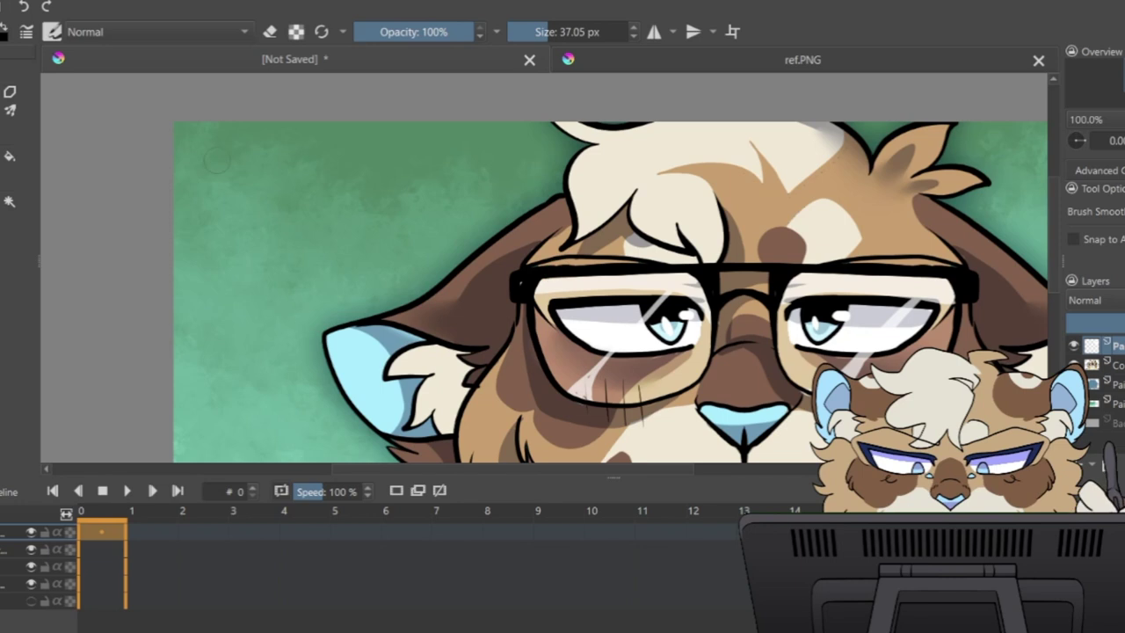
pyautogui.moveTo(215, 148); pyautogui.dragTo(230, 332)
pyautogui.moveTo(270, 162); pyautogui.dragTo(233, 280)
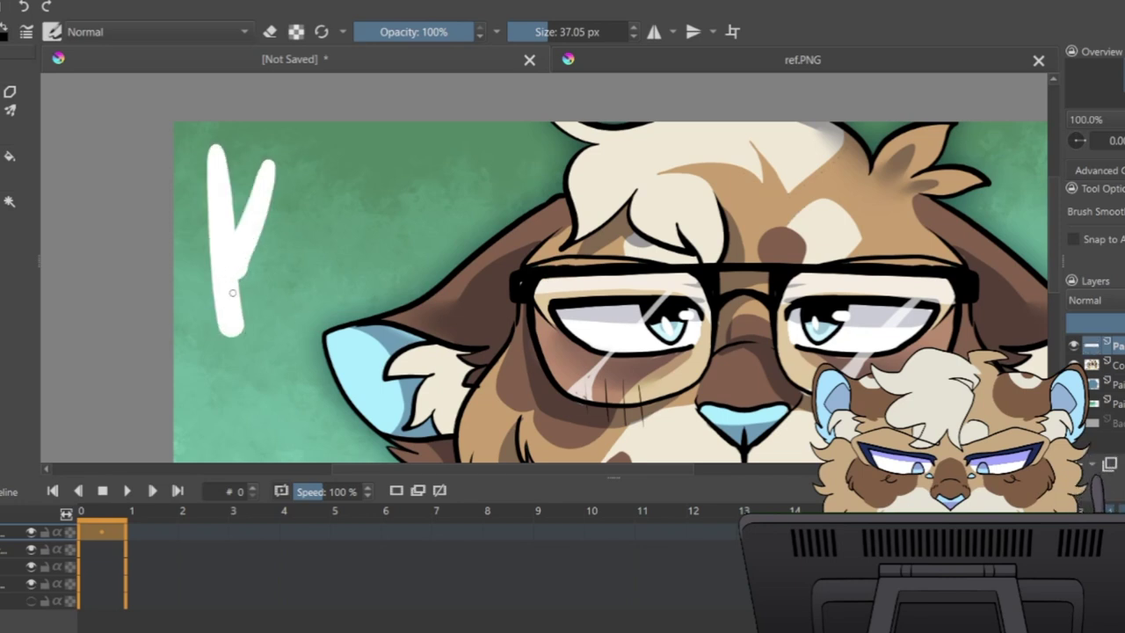
pyautogui.click(24, 8)
pyautogui.click(24, 8)
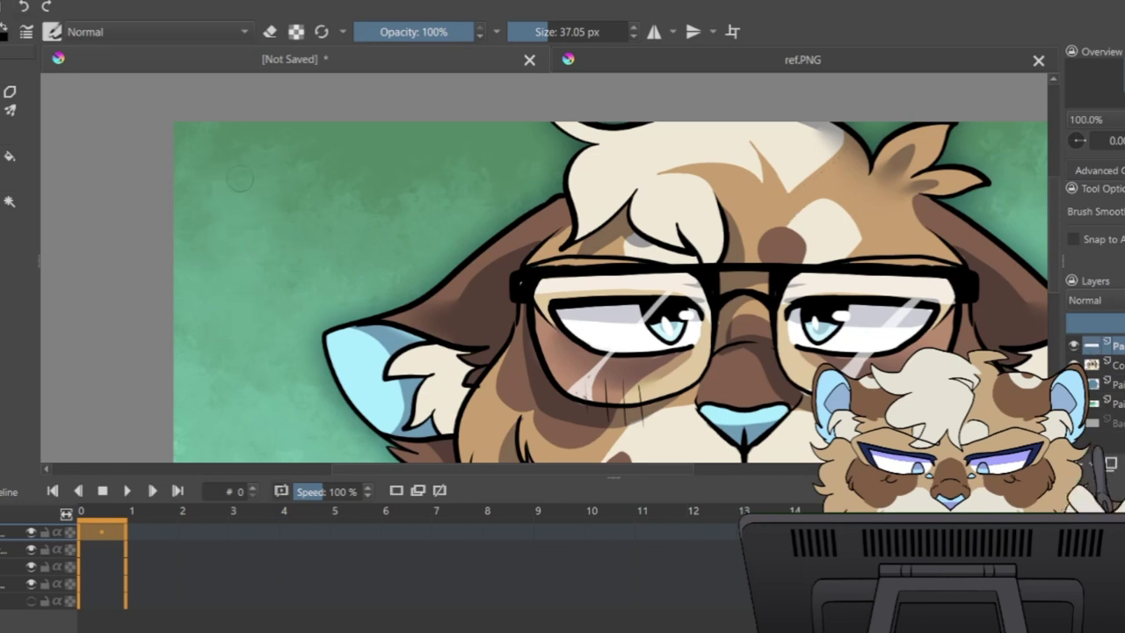
# Step: Hand-letter KENT in white capitals across the upper-left area of the picture, undoing and redrawing the arms of the K
pyautogui.moveTo(234, 158); pyautogui.dragTo(249, 304)
pyautogui.moveTo(285, 164)
pyautogui.mouseDown()
pyautogui.moveTo(249, 246)
pyautogui.moveTo(304, 311)
pyautogui.mouseUp()
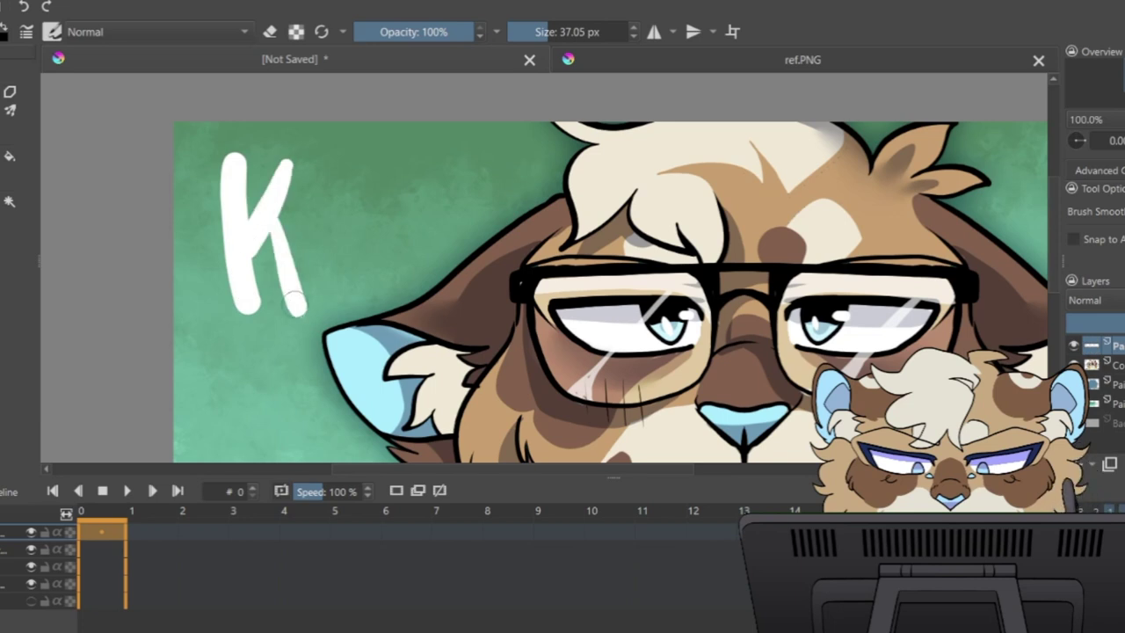
pyautogui.moveTo(268, 220); pyautogui.dragTo(289, 303)
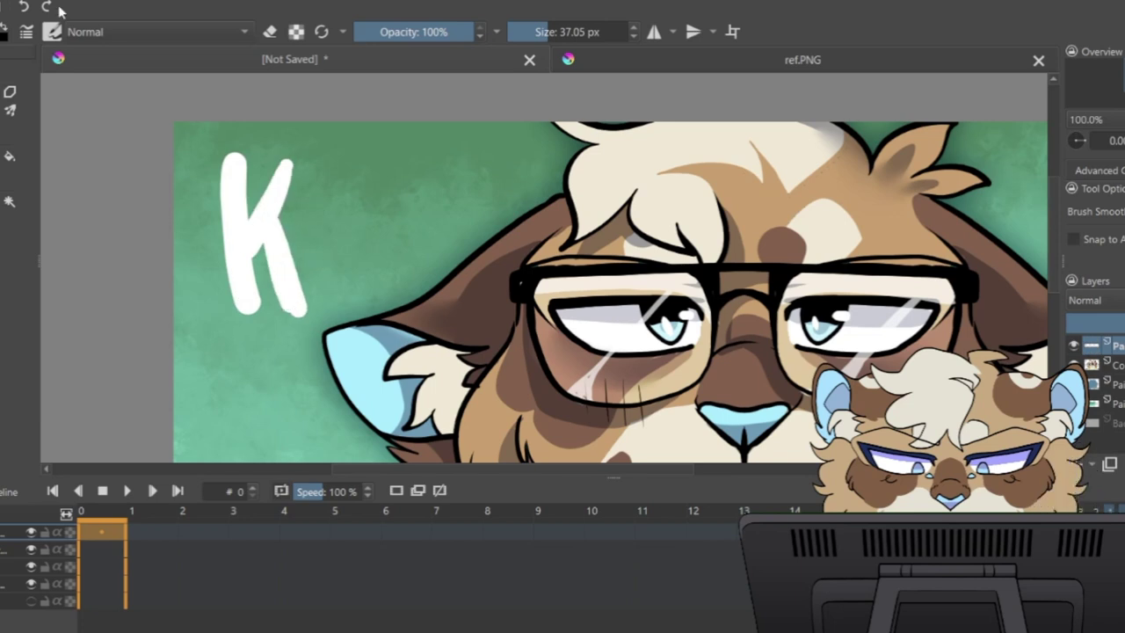
pyautogui.click(24, 8)
pyautogui.click(24, 8)
pyautogui.moveTo(299, 163); pyautogui.dragTo(250, 254)
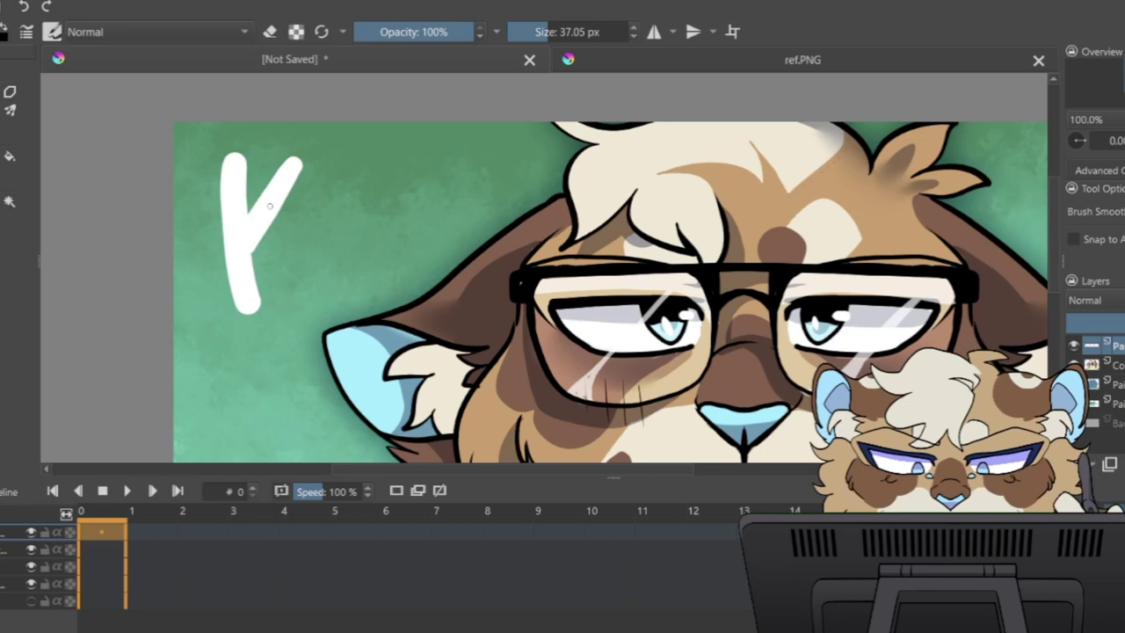
pyautogui.moveTo(270, 208); pyautogui.dragTo(303, 307)
pyautogui.moveTo(316, 206)
pyautogui.mouseDown()
pyautogui.moveTo(323, 272)
pyautogui.moveTo(376, 269)
pyautogui.mouseUp()
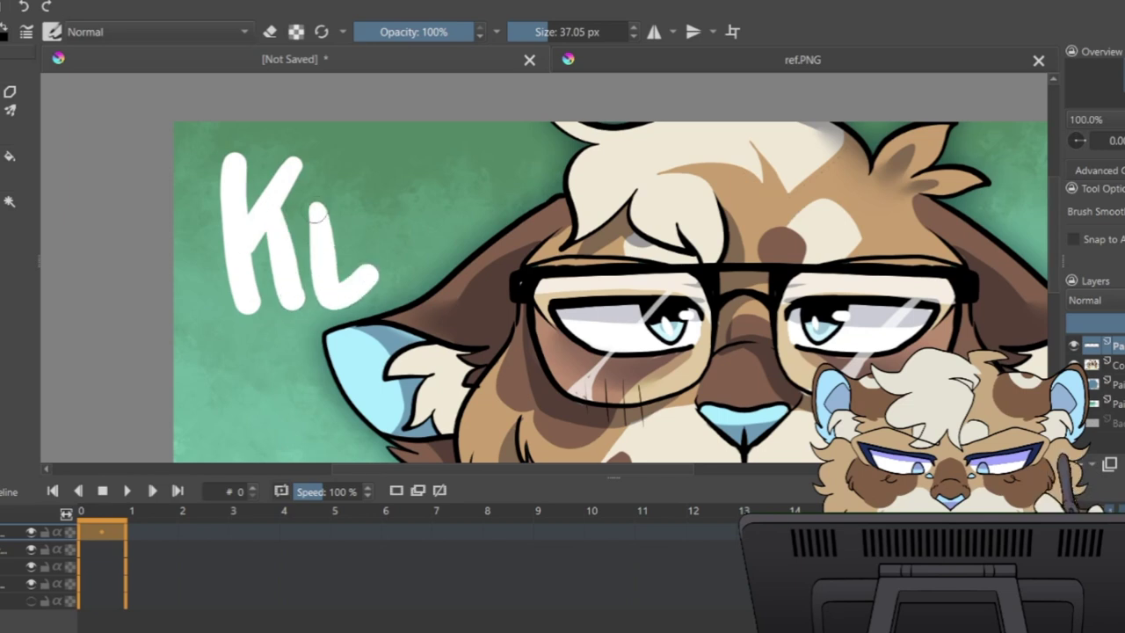
pyautogui.moveTo(318, 214); pyautogui.dragTo(353, 199)
pyautogui.moveTo(320, 255); pyautogui.dragTo(356, 244)
pyautogui.moveTo(387, 195)
pyautogui.mouseDown()
pyautogui.moveTo(387, 290)
pyautogui.moveTo(442, 283)
pyautogui.mouseUp()
pyautogui.moveTo(442, 283)
pyautogui.mouseDown()
pyautogui.moveTo(427, 197)
pyautogui.moveTo(526, 157)
pyautogui.moveTo(503, 309)
pyautogui.moveTo(523, 163)
pyautogui.mouseUp()
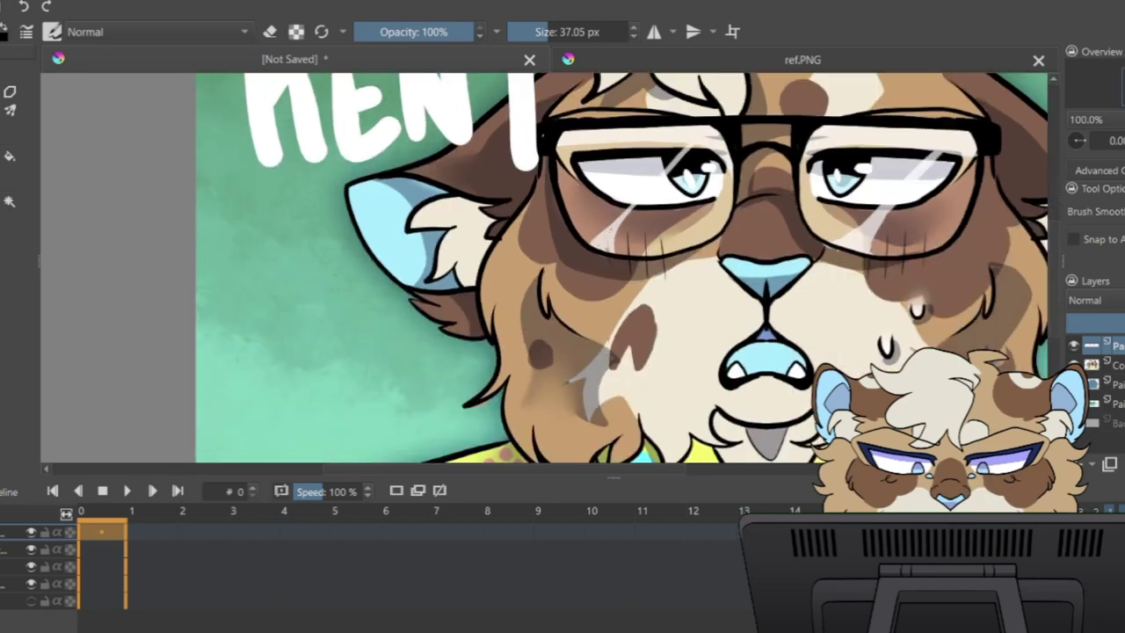
# Step: Hand-letter HOVIND in white capitals below KENT, running from the picture's left edge over the character's ear and cheek
pyautogui.moveTo(223, 195); pyautogui.dragTo(231, 343)
pyautogui.moveTo(231, 284); pyautogui.dragTo(262, 281)
pyautogui.click(256, 211)
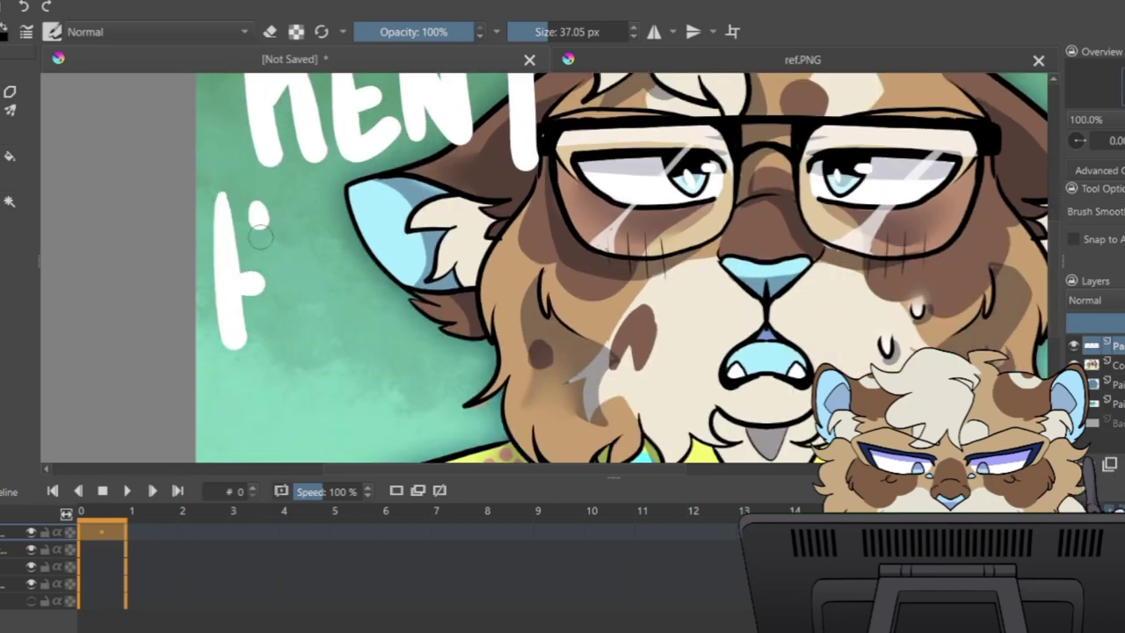
pyautogui.moveTo(262, 221); pyautogui.dragTo(268, 340)
pyautogui.moveTo(318, 221)
pyautogui.mouseDown()
pyautogui.moveTo(327, 345)
pyautogui.moveTo(330, 230)
pyautogui.moveTo(373, 321)
pyautogui.moveTo(404, 230)
pyautogui.moveTo(444, 349)
pyautogui.moveTo(460, 287)
pyautogui.moveTo(514, 253)
pyautogui.moveTo(567, 264)
pyautogui.moveTo(573, 353)
pyautogui.mouseUp()
pyautogui.click(391, 342)
pyautogui.moveTo(564, 230)
pyautogui.mouseDown()
pyautogui.moveTo(608, 284)
pyautogui.moveTo(573, 351)
pyautogui.mouseUp()
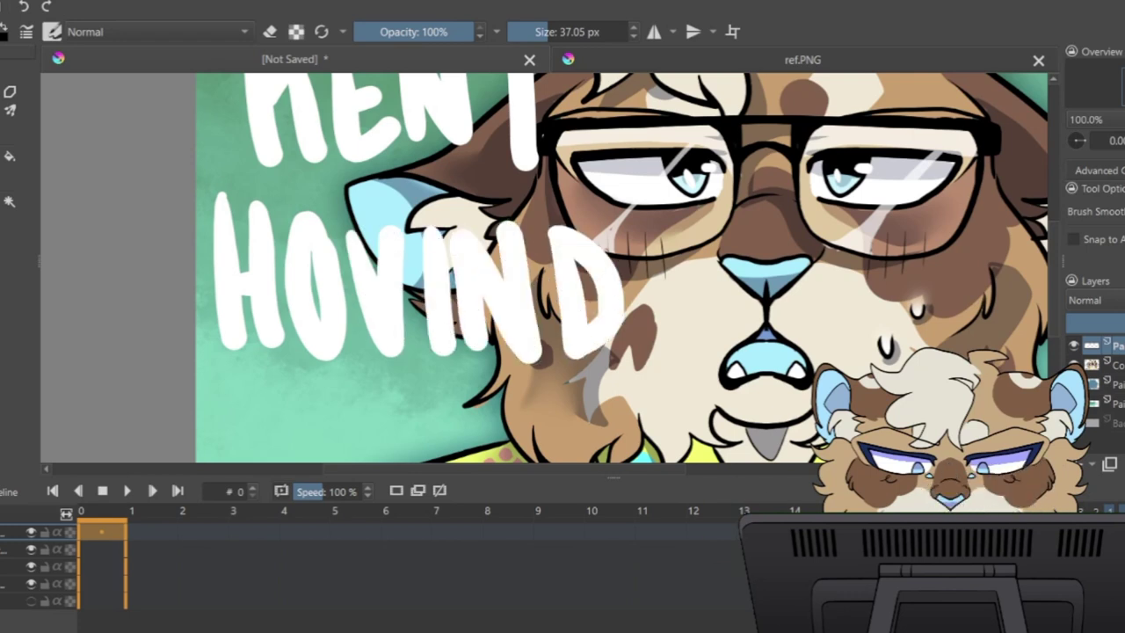
# Step: Scale down the KENT HOVIND lettering, shift it up in the picture's upper-left area, and erase the stray white dot above the character's right-hand ear
pyautogui.press('-')
pyautogui.press('-')
pyautogui.moveTo(716, 124); pyautogui.dragTo(650, 174)
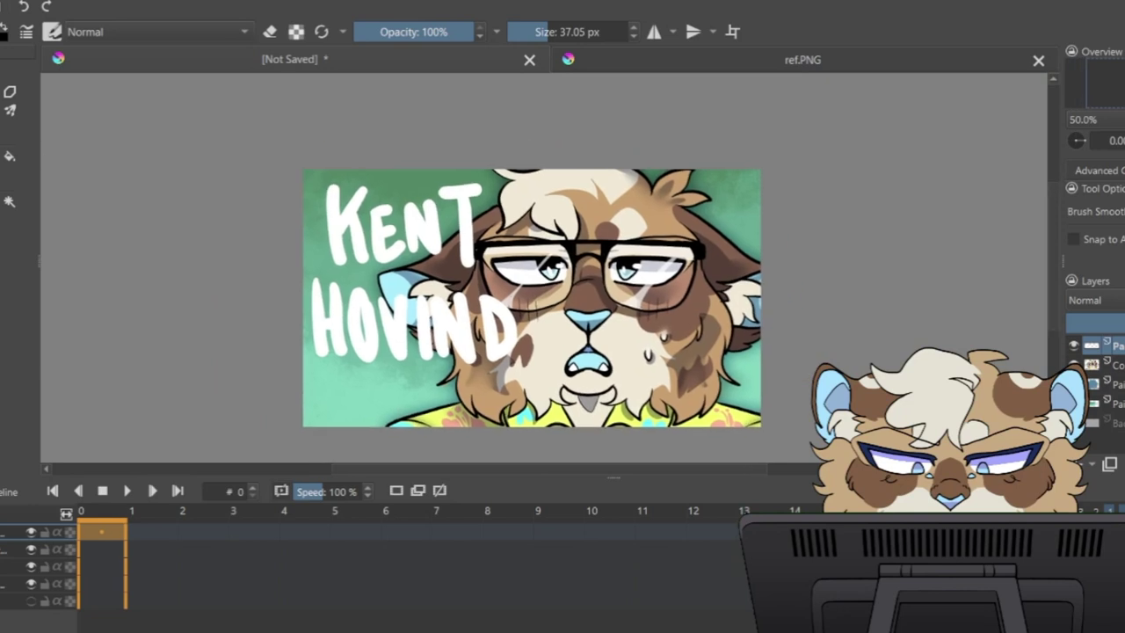
pyautogui.hotkey('ctrl', 't')
pyautogui.moveTo(878, 362); pyautogui.dragTo(841, 351)
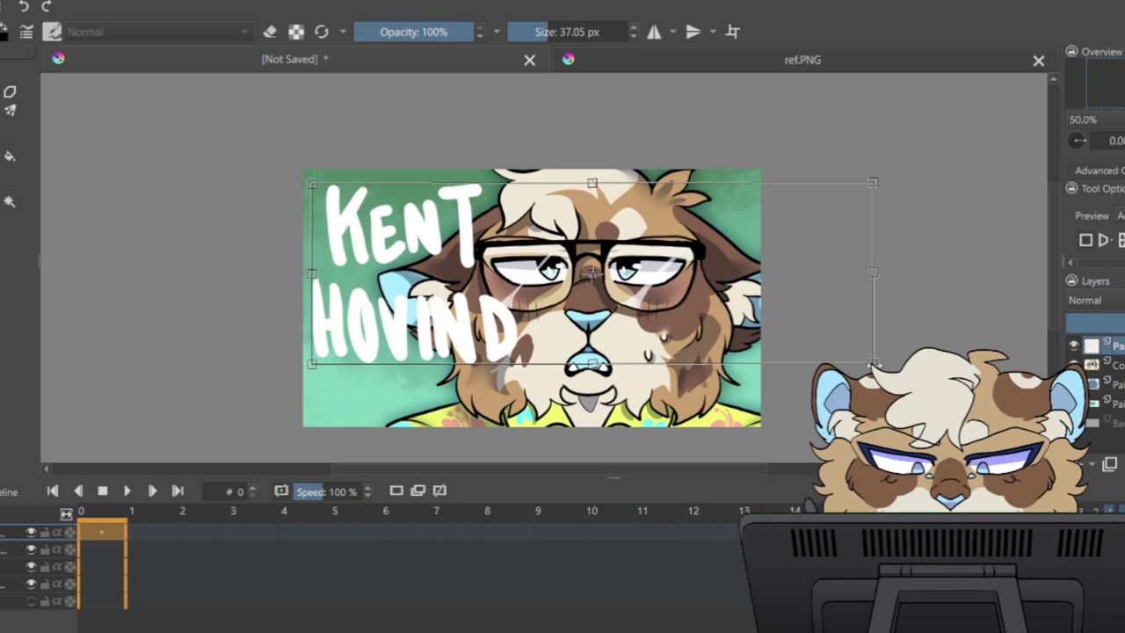
pyautogui.moveTo(876, 182); pyautogui.dragTo(731, 231)
pyautogui.moveTo(418, 333); pyautogui.dragTo(418, 288)
pyautogui.press('b')
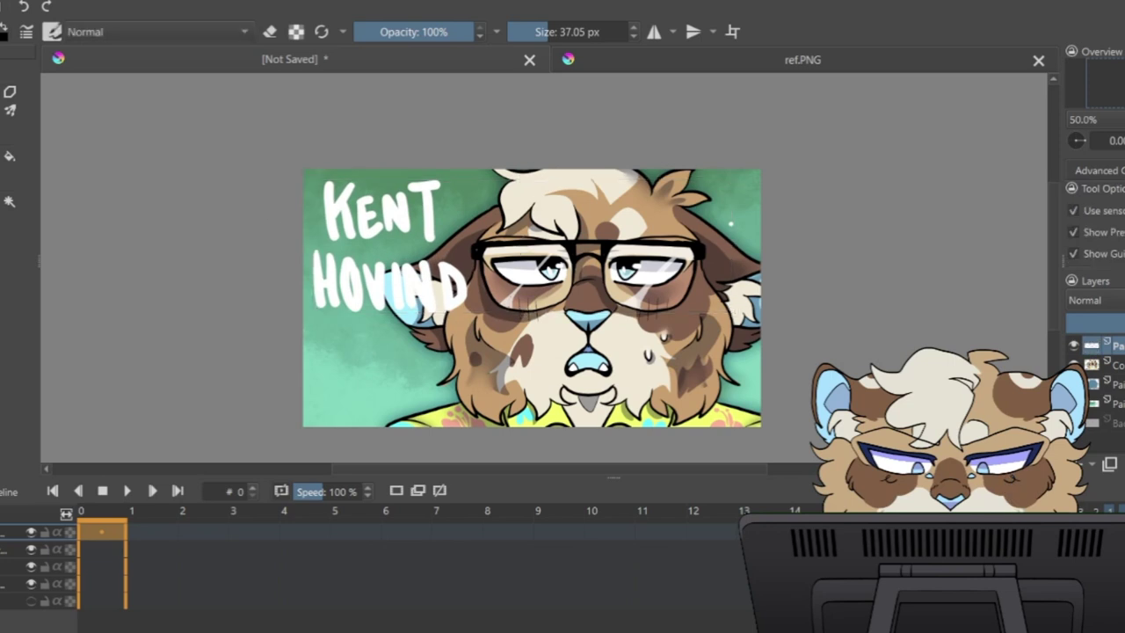
pyautogui.press('e')
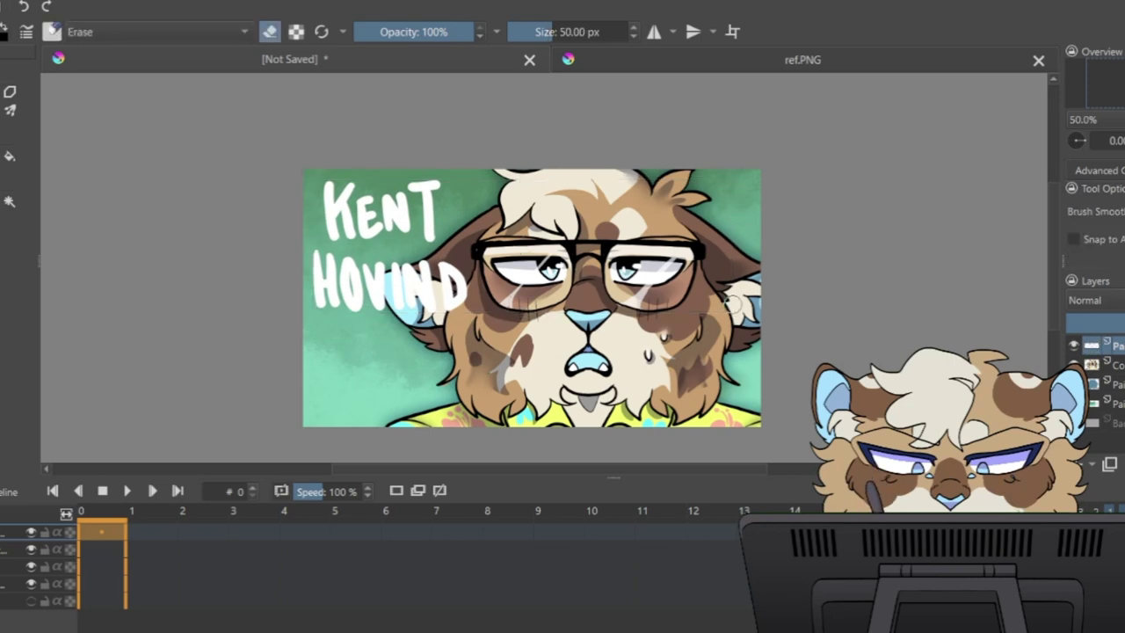
# Step: Duplicate the lettering layer and ready a 100.09 px brush on the lower copy
pyautogui.hotkey('ctrl', 'j')
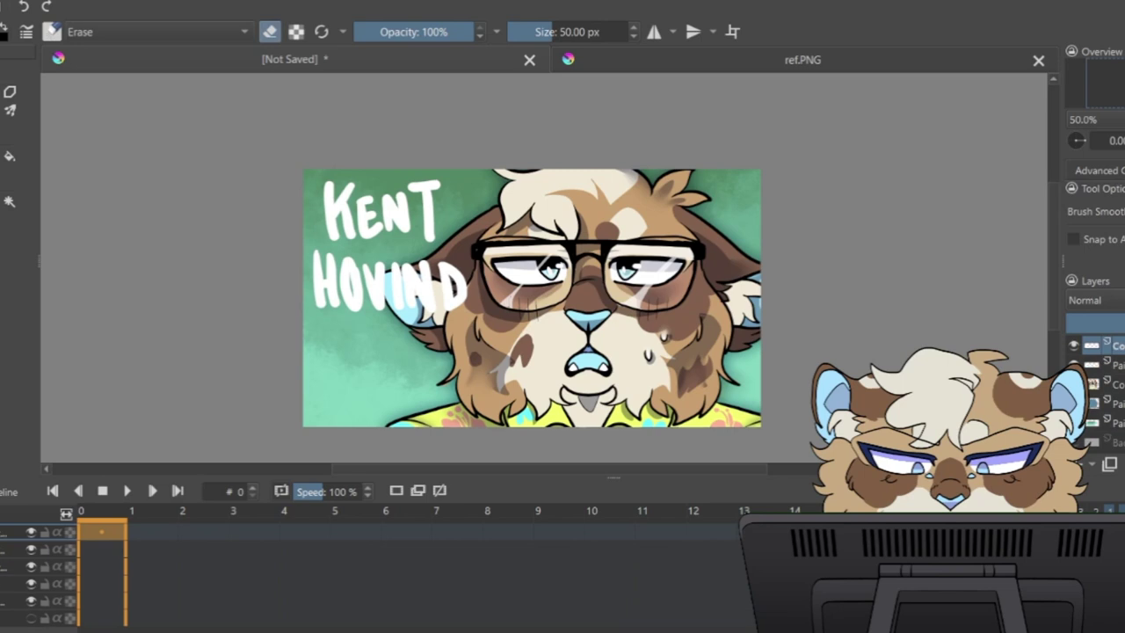
pyautogui.click(1117, 364)
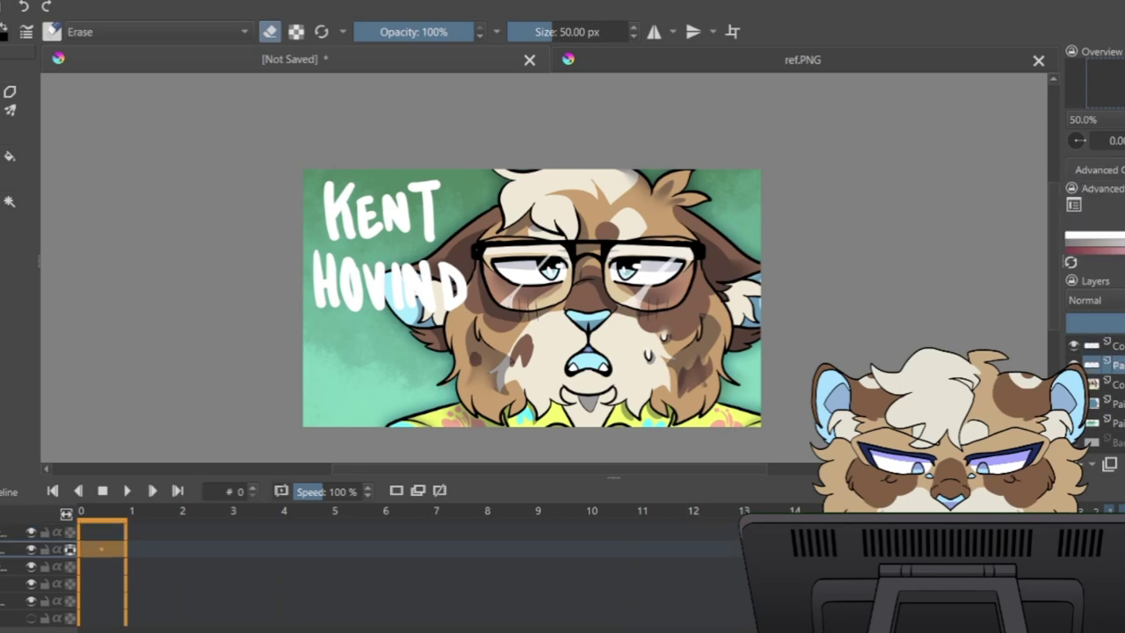
pyautogui.press('e')
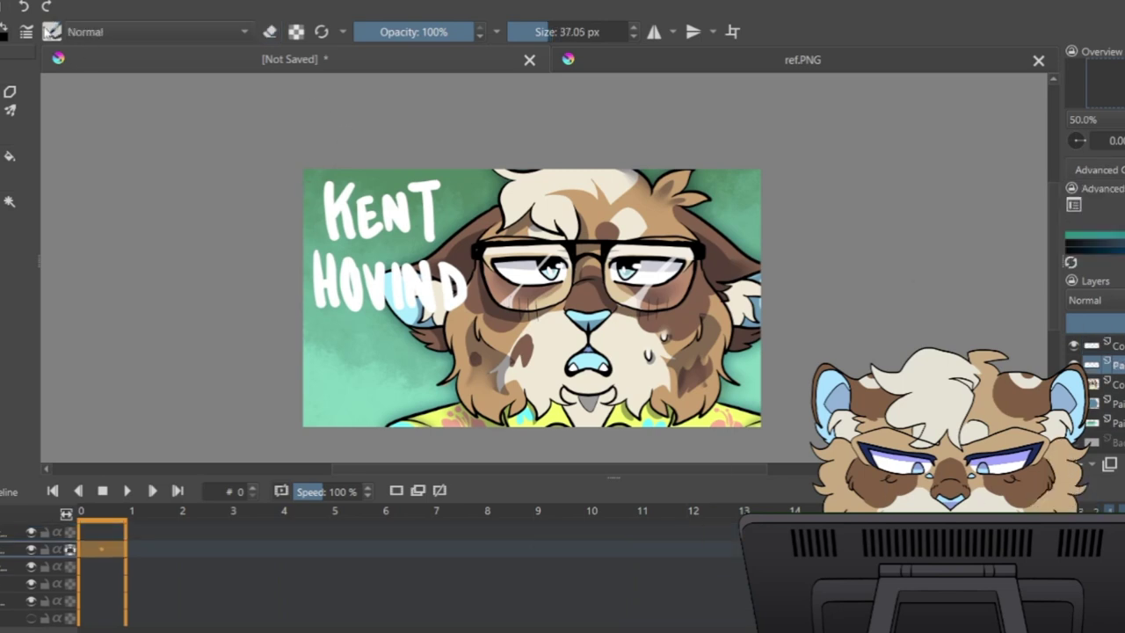
pyautogui.click(562, 32)
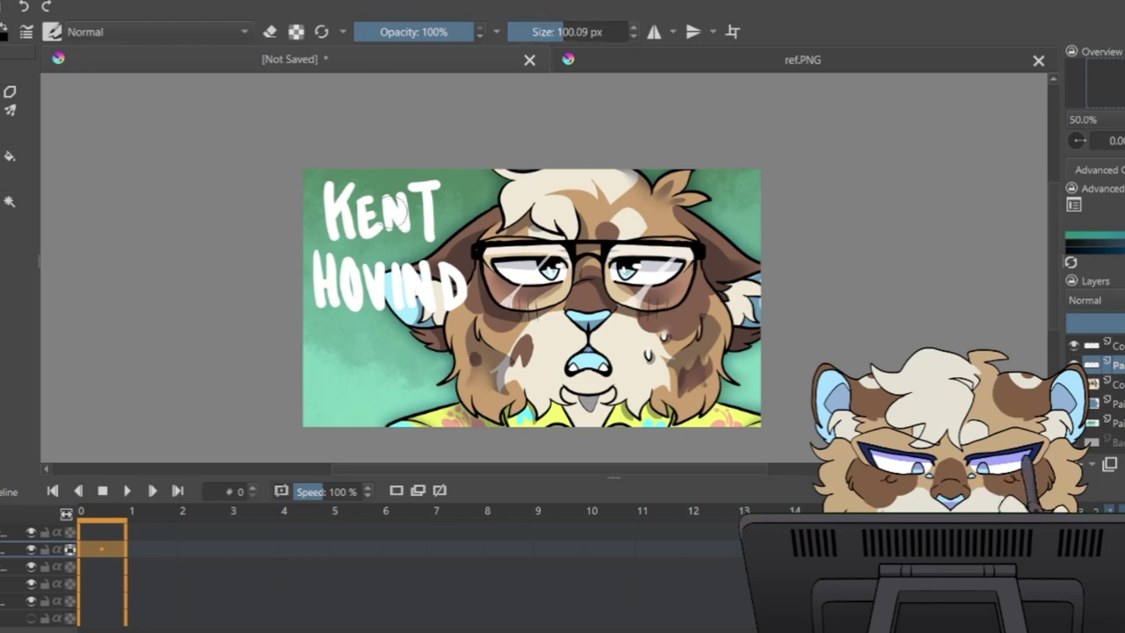